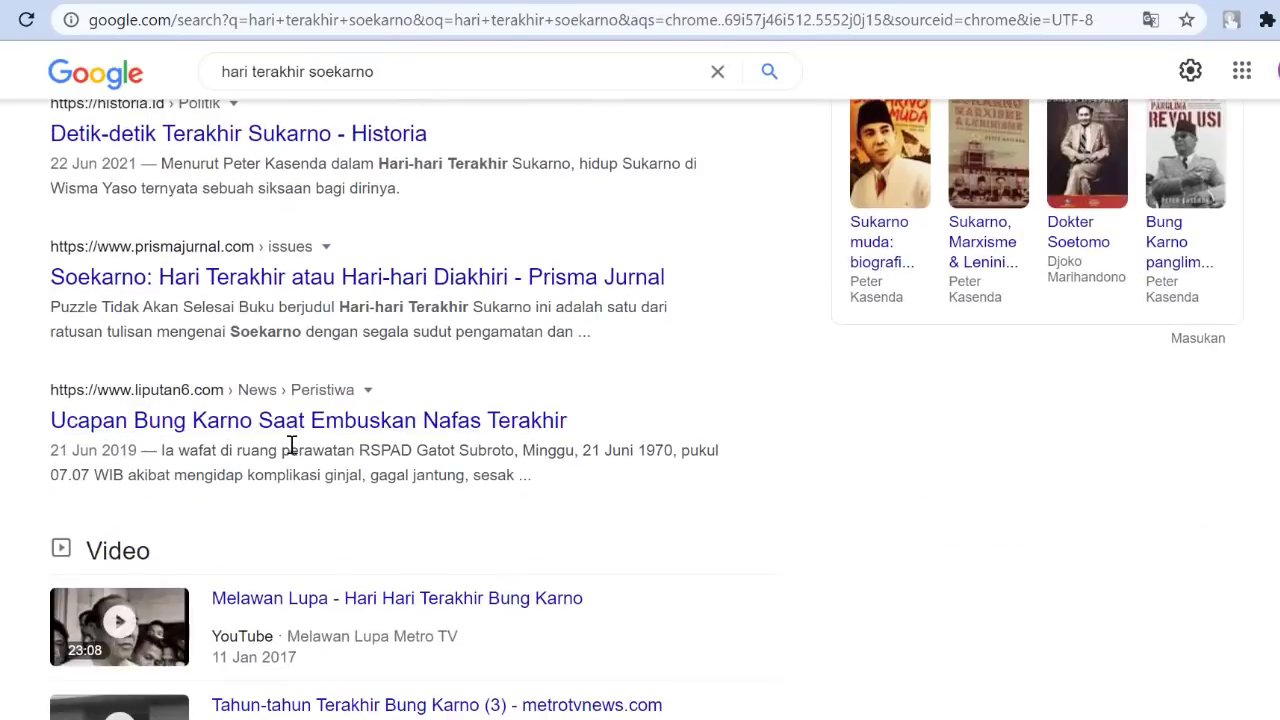
Review the web results for "hari terakhir soekarno" and highlight the opening paragraph of the tirto.id article.
scroll(597, 520, up, 5)
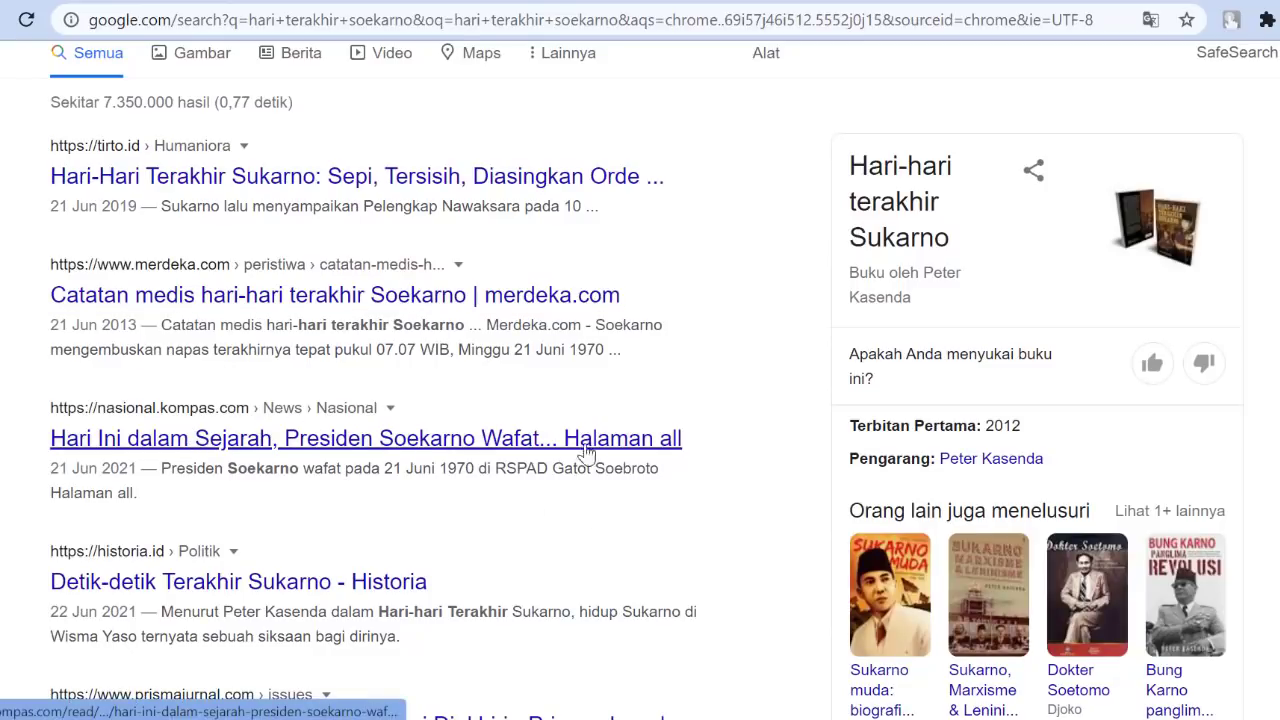
scroll(640, 450, down, 1)
scroll(700, 460, down, 1)
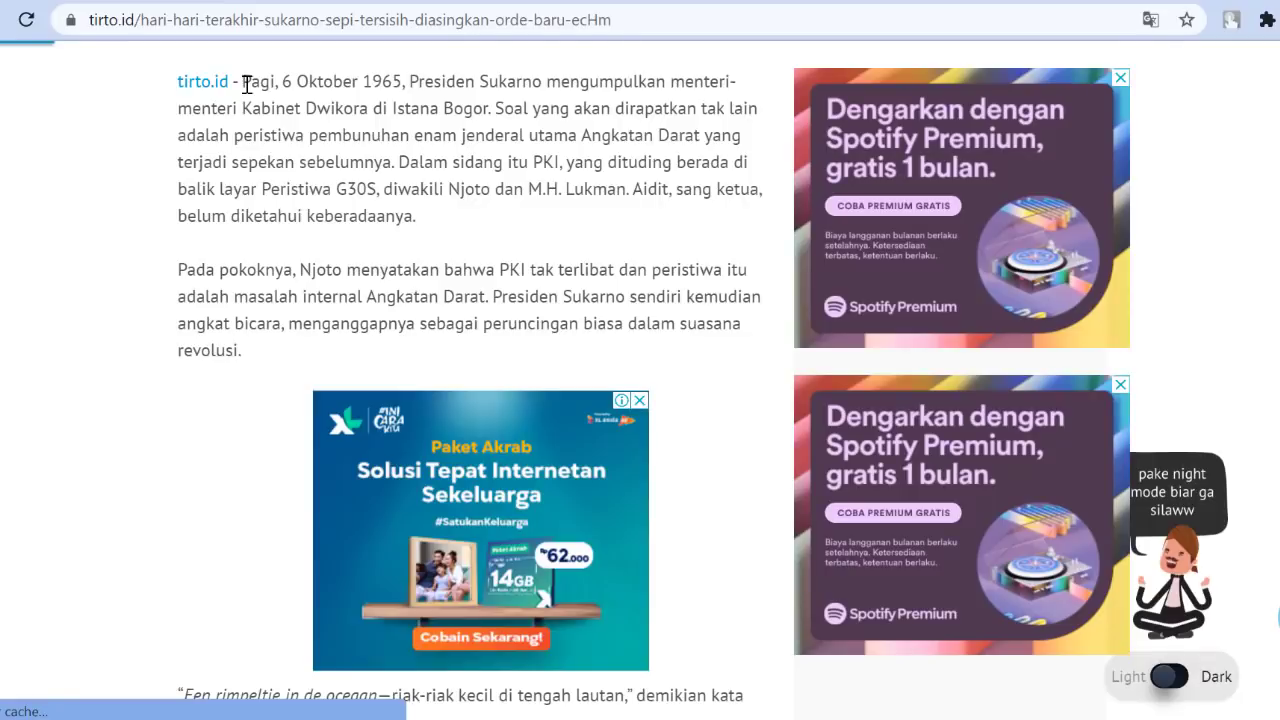
drag(245, 82, 320, 215)
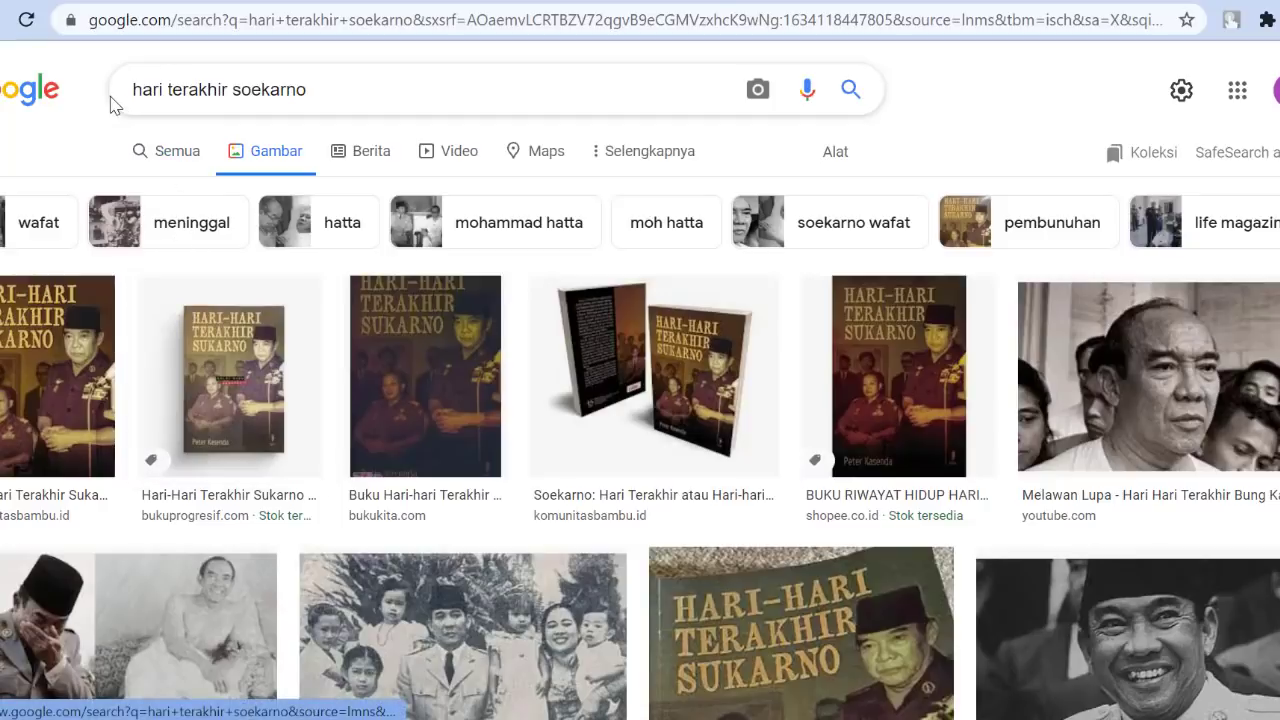
Browse the image results for "hari terakhir soekarno" for a photo suitable for the story.
drag(334, 90, 125, 92)
click(300, 89)
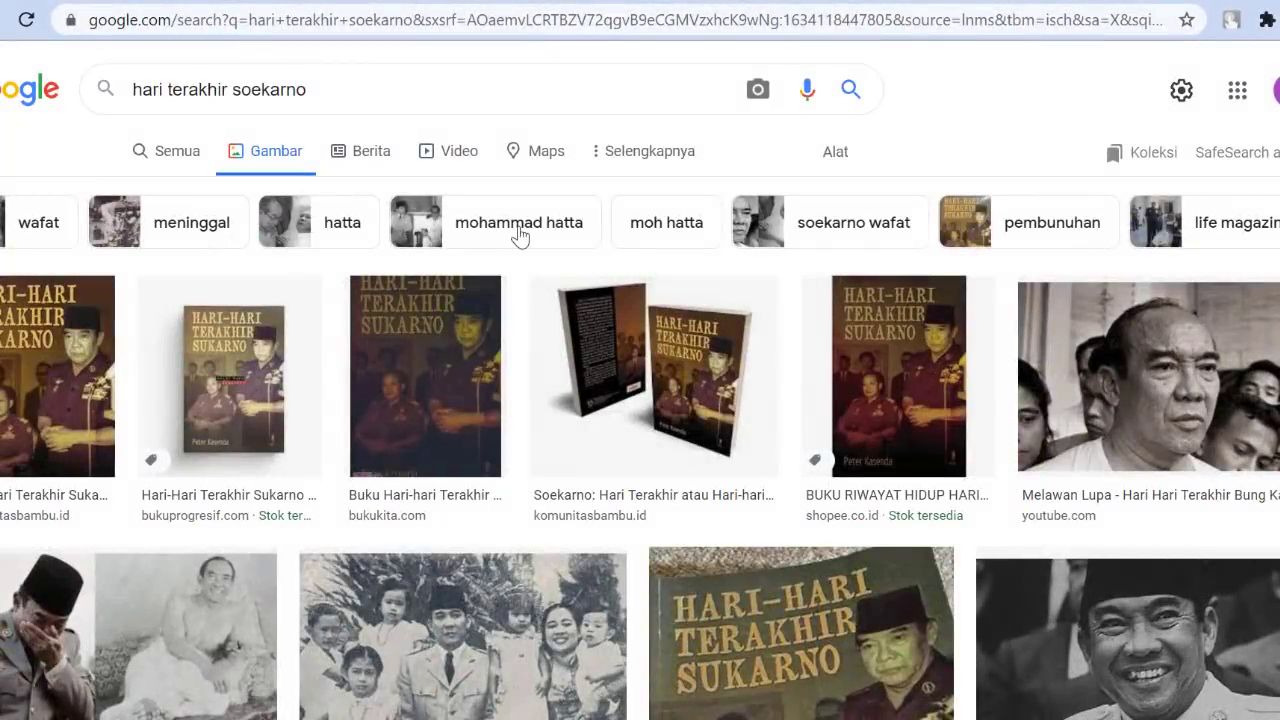
scroll(491, 423, down, 4)
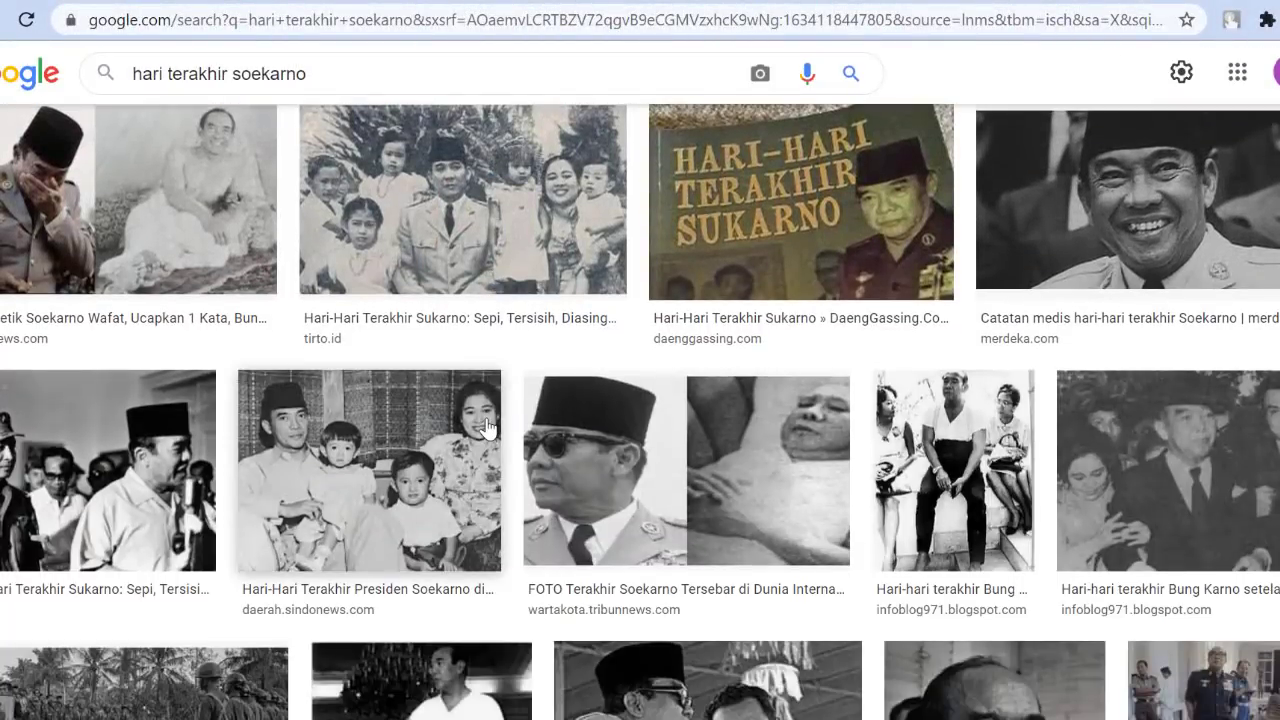
scroll(680, 493, down, 2)
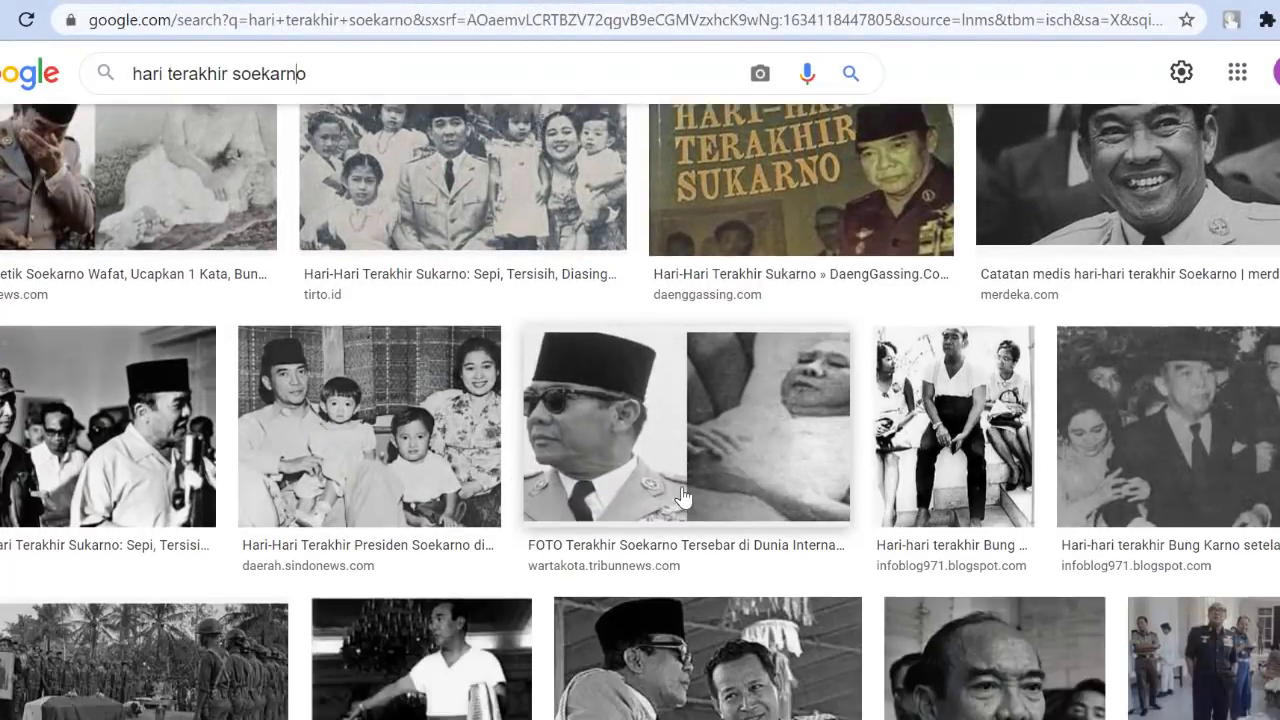
scroll(701, 390, down, 2)
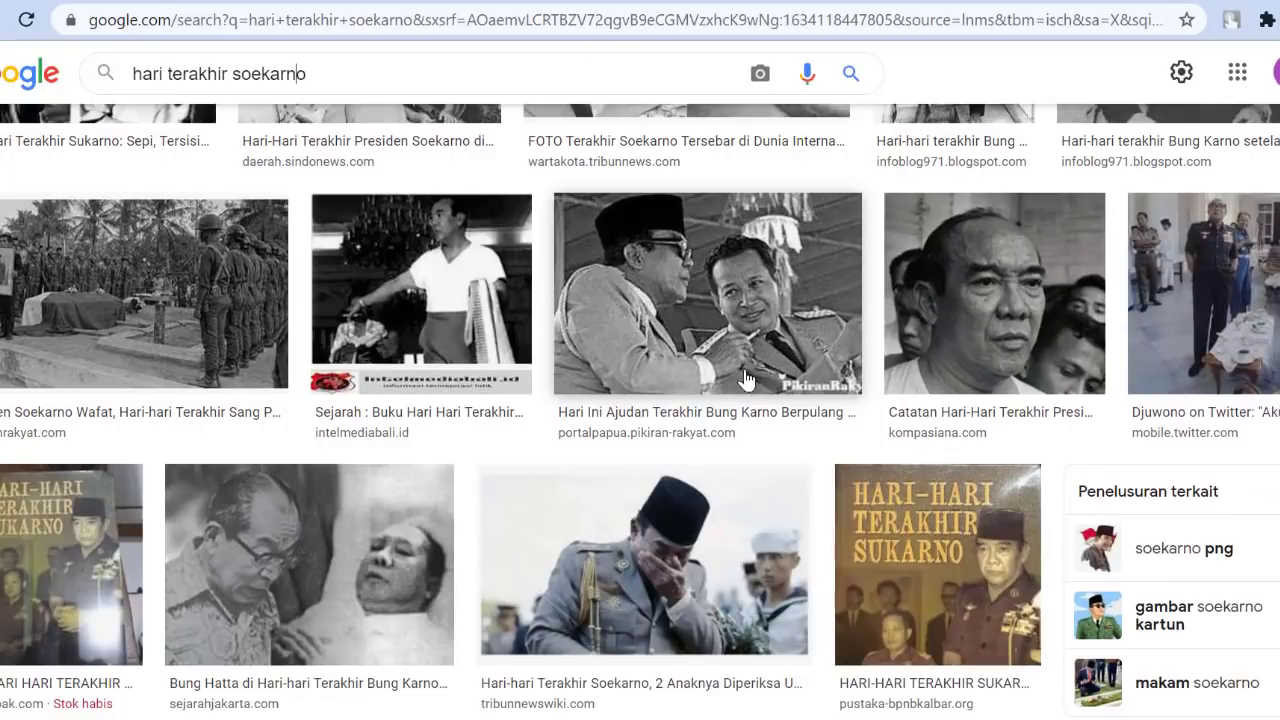
scroll(701, 388, down, 2)
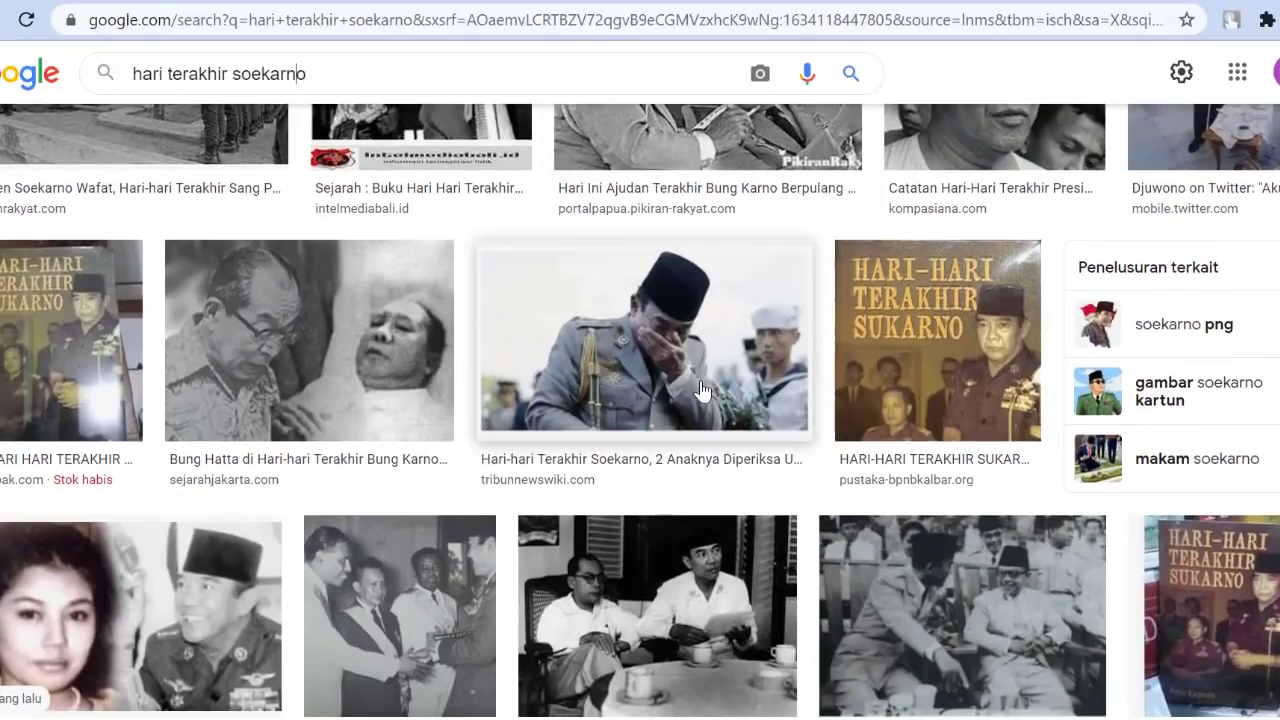
scroll(701, 390, down, 6)
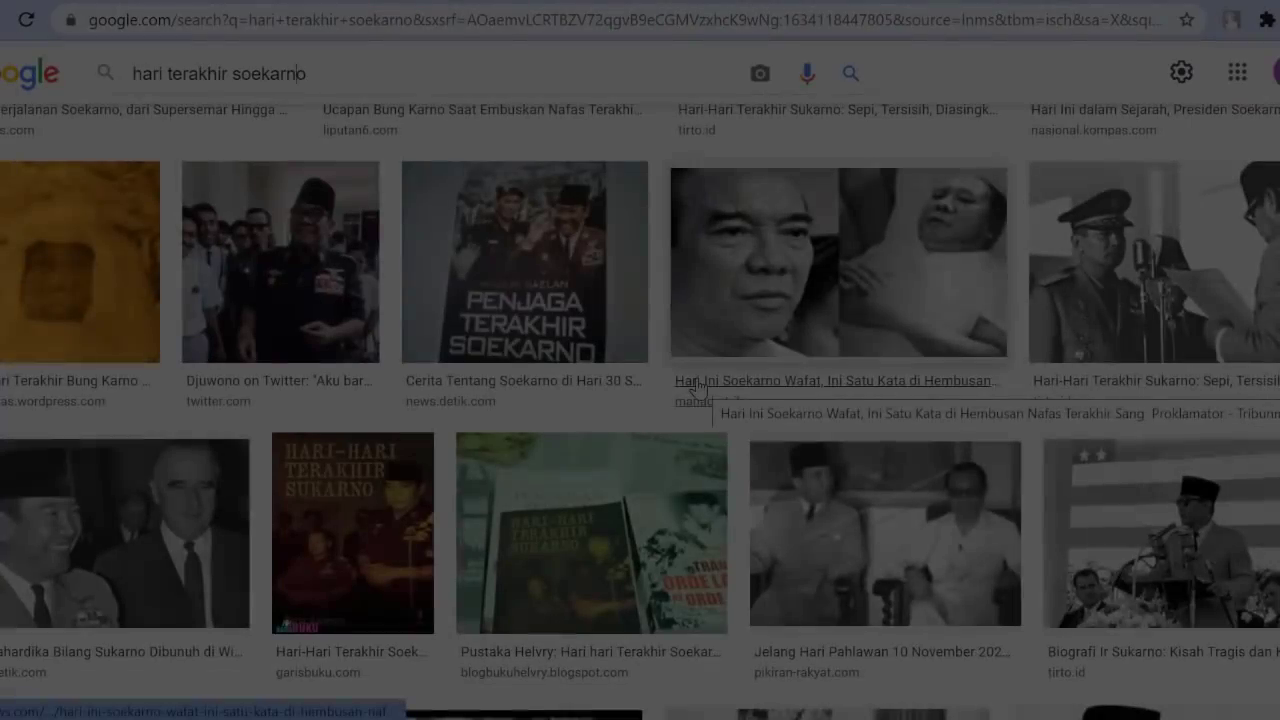
scroll(820, 370, up, 10)
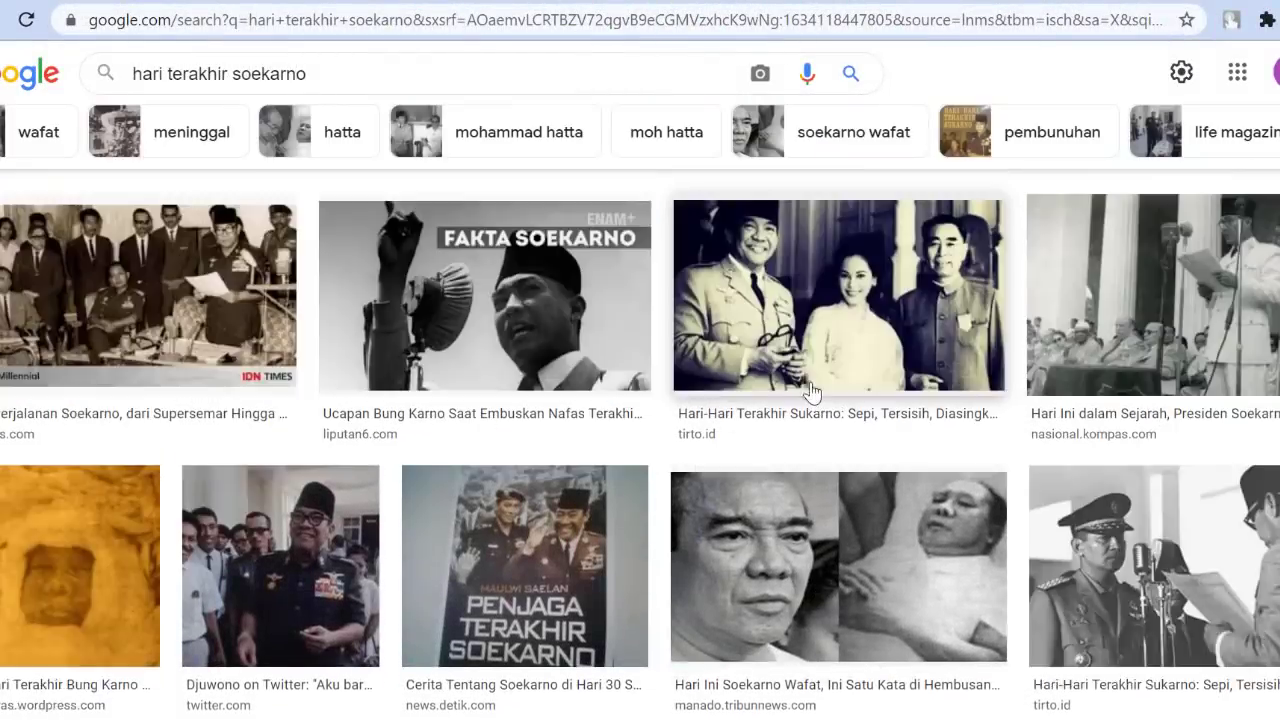
Try to save the Tribun Wiki photo of Soekarno covering his face as the JPEG image soekarno-menangis in Downloads.
click(648, 360)
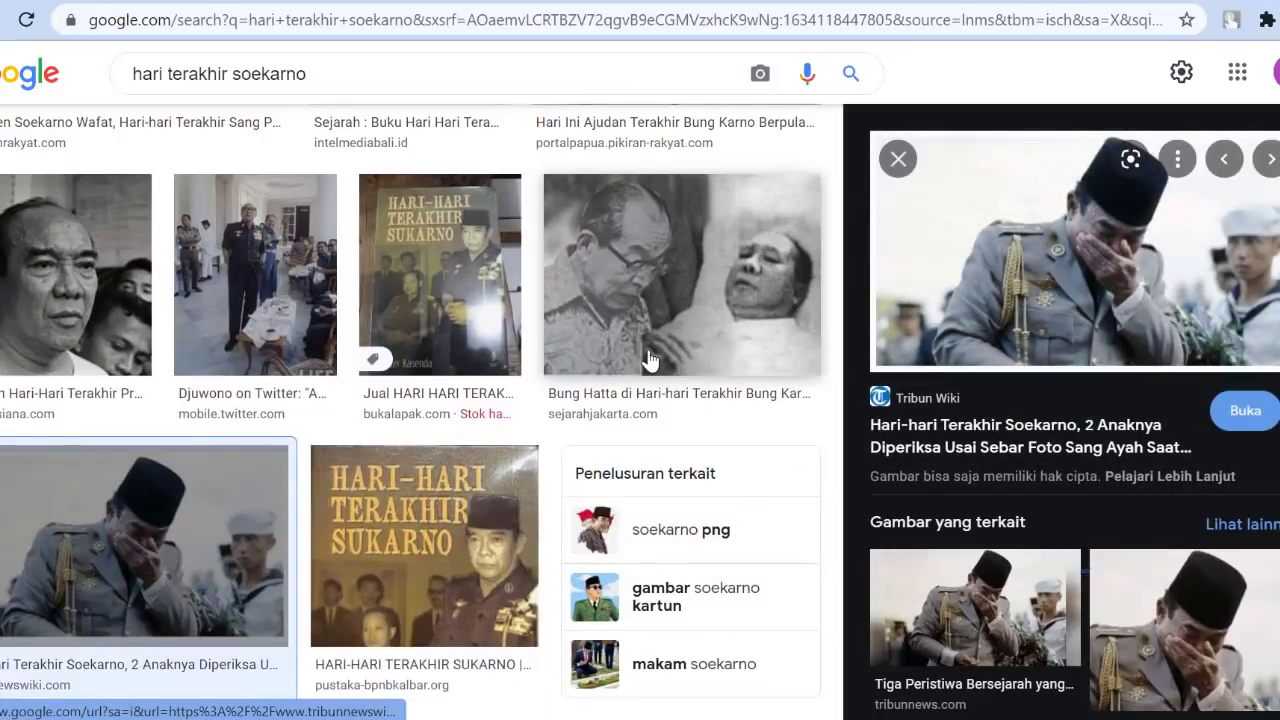
right_click(1048, 314)
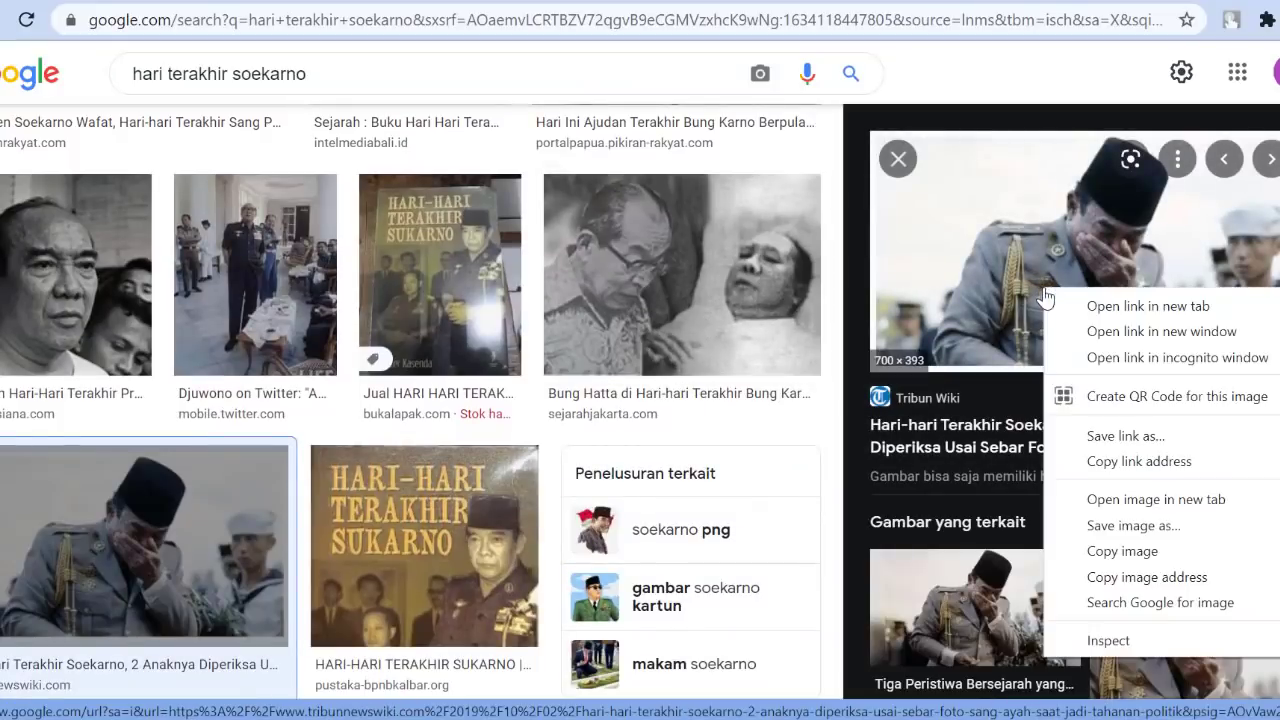
click(1150, 527)
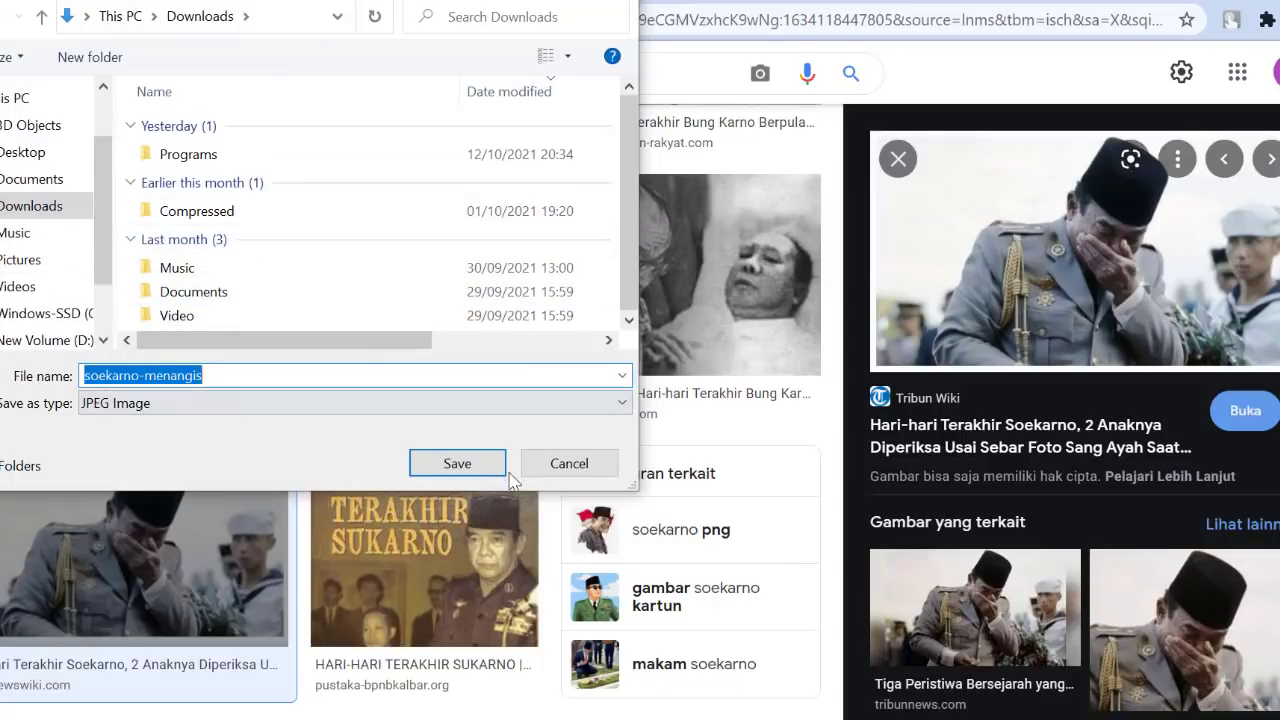
click(606, 463)
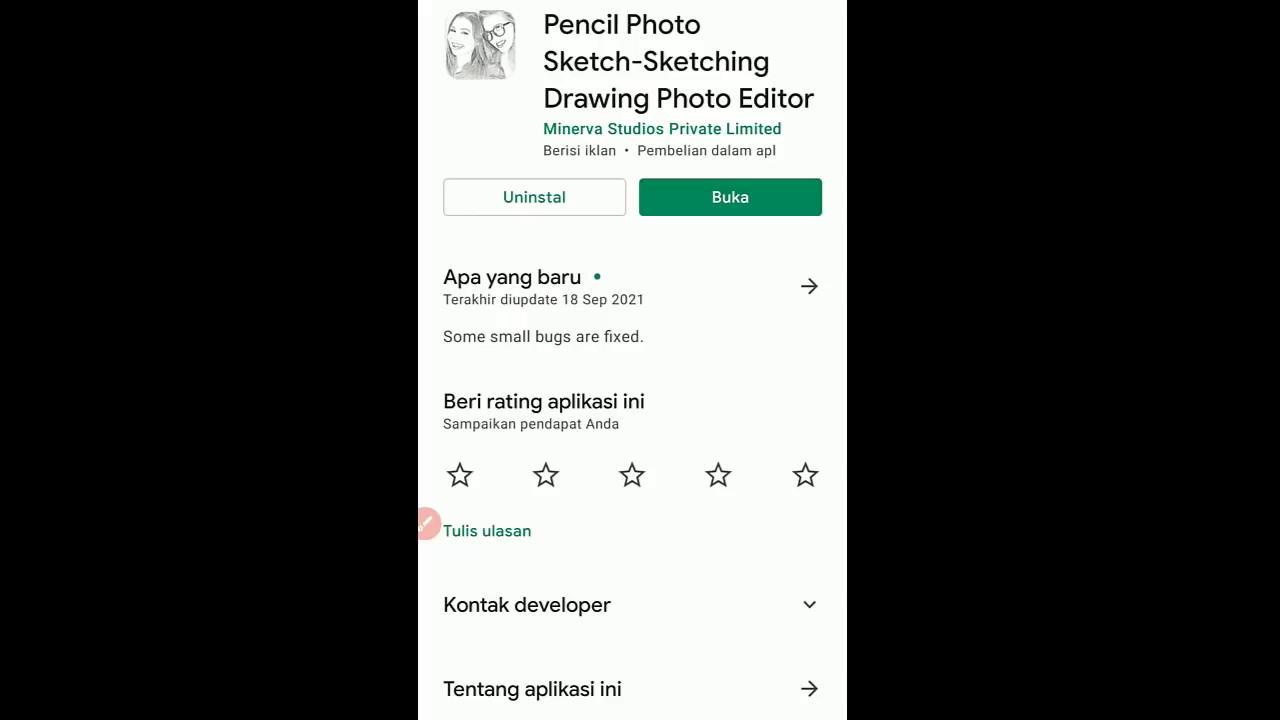
Switch to Pencil Photo Sketch from its app store page and load the photo of Soekarno covering his face from the gallery.
scroll(632, 400, down, 3)
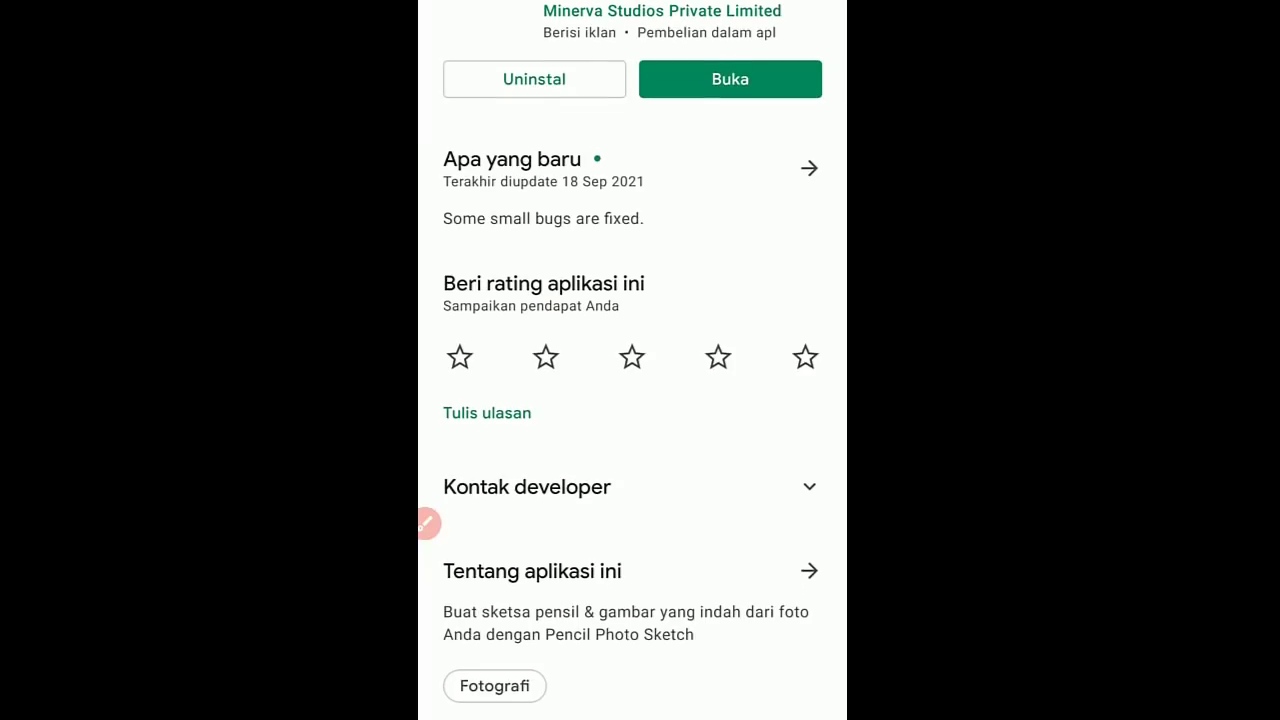
scroll(632, 400, up, 4)
click(730, 220)
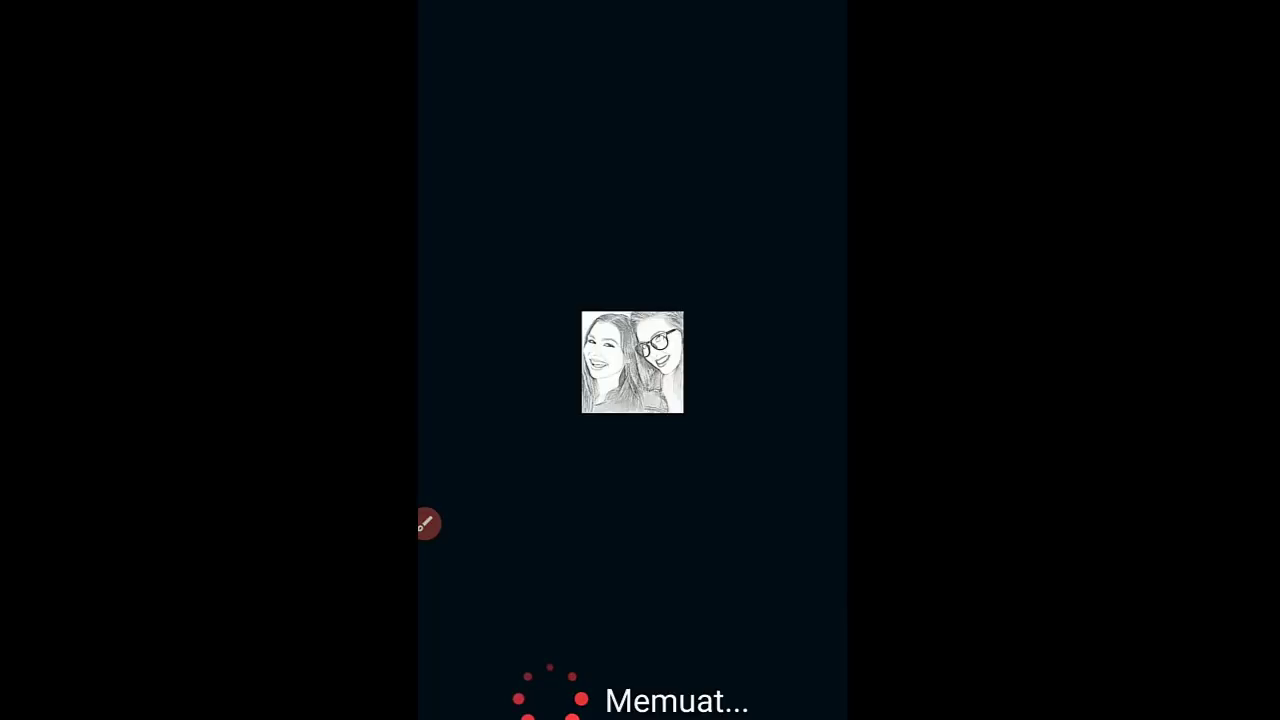
drag(806, 487, 787, 596)
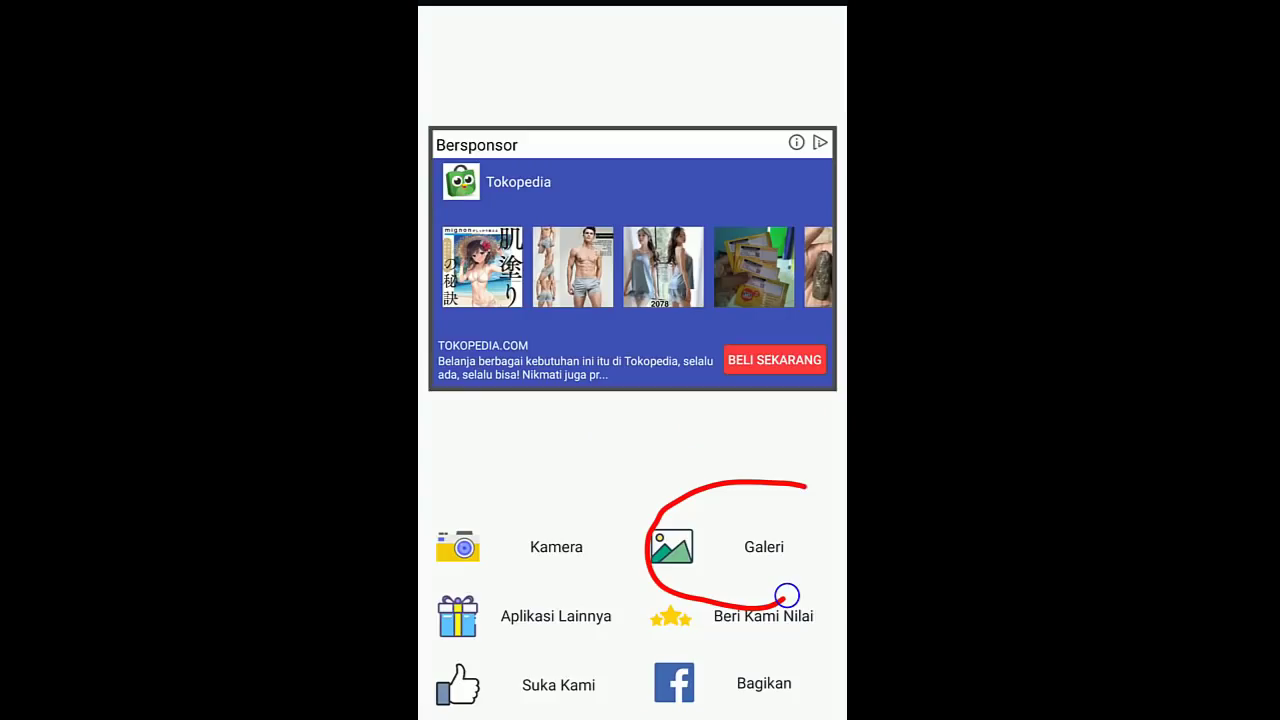
mouse_move(787, 596)
mouse_down()
mouse_move(816, 547)
mouse_move(743, 486)
mouse_up()
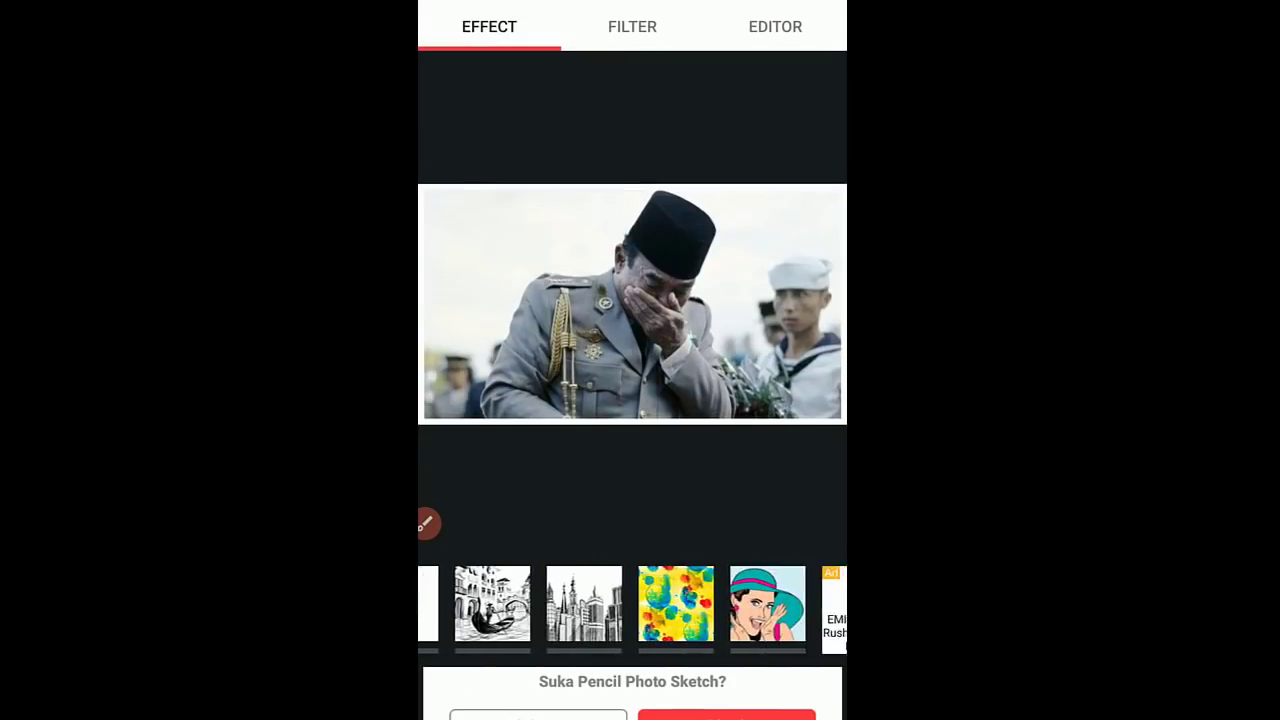
Try the Pencil Effect, Pencil Sketch Effect, Pencil Dark Shade and palm-lined street sketch effects on the photo.
click(463, 603)
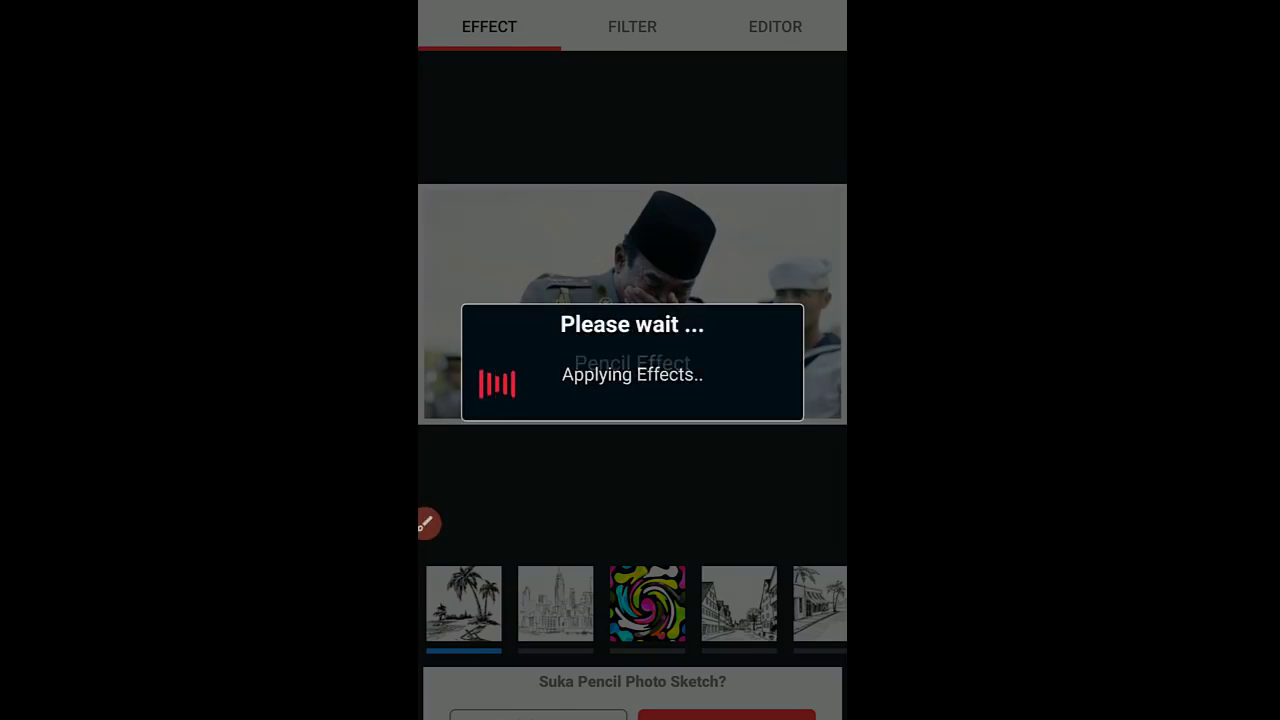
click(555, 603)
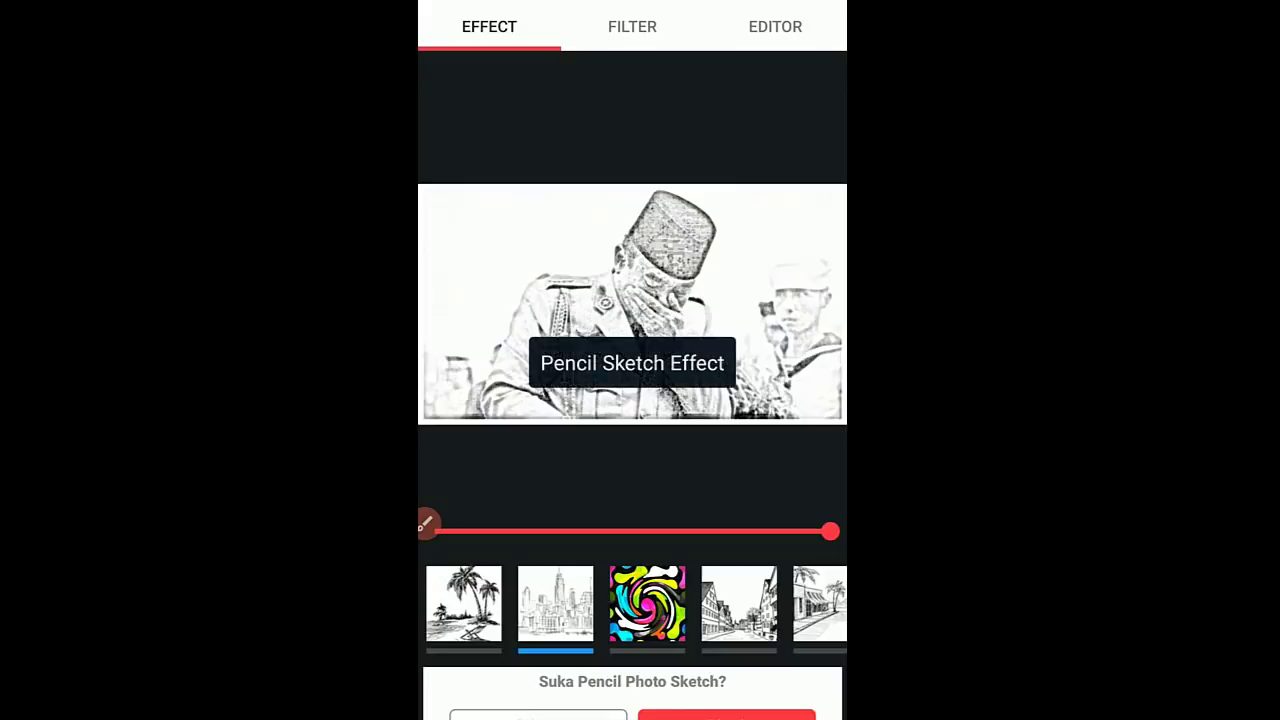
click(739, 603)
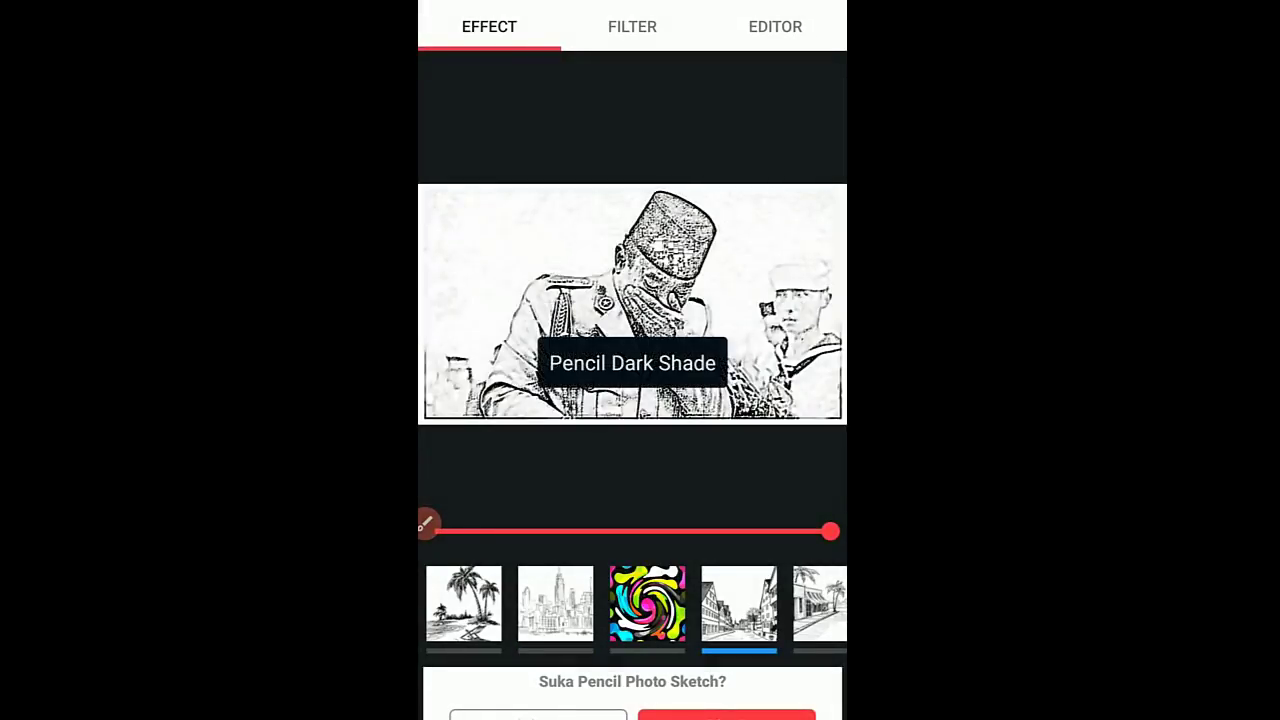
click(820, 603)
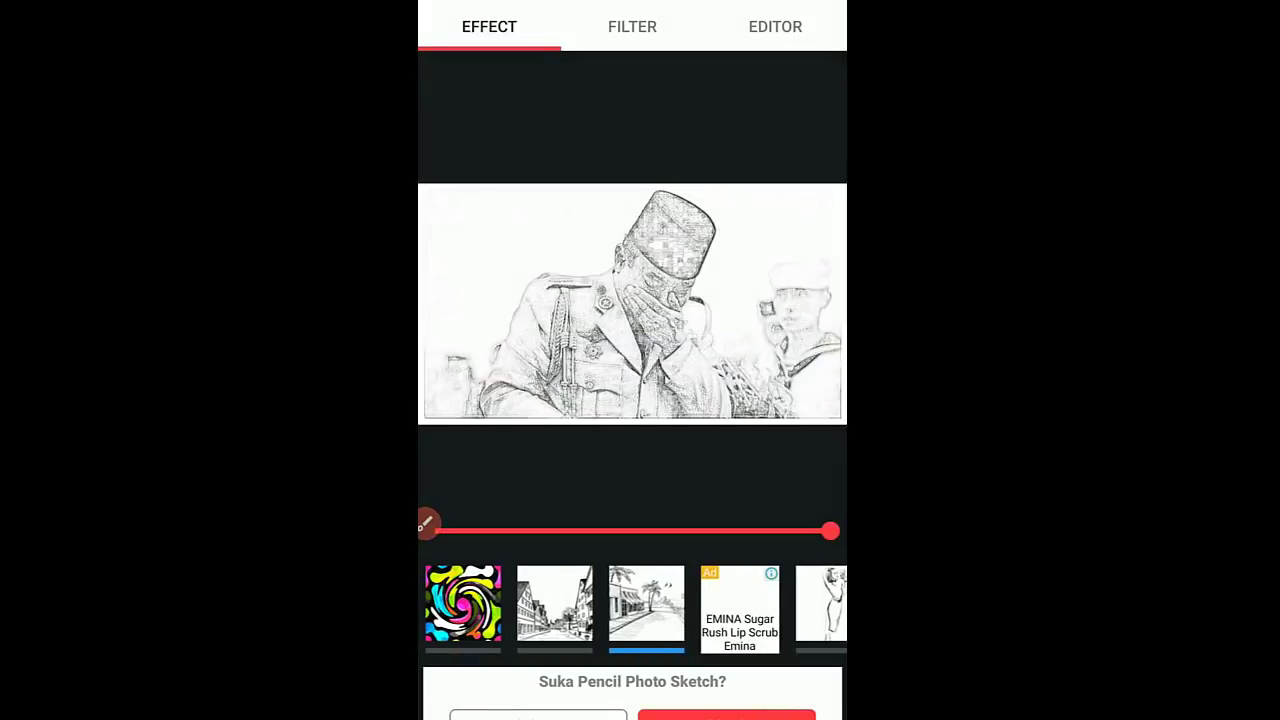
Browse the remaining effects and try several other sketch styles on the photo at full intensity.
drag(700, 603, 648, 603)
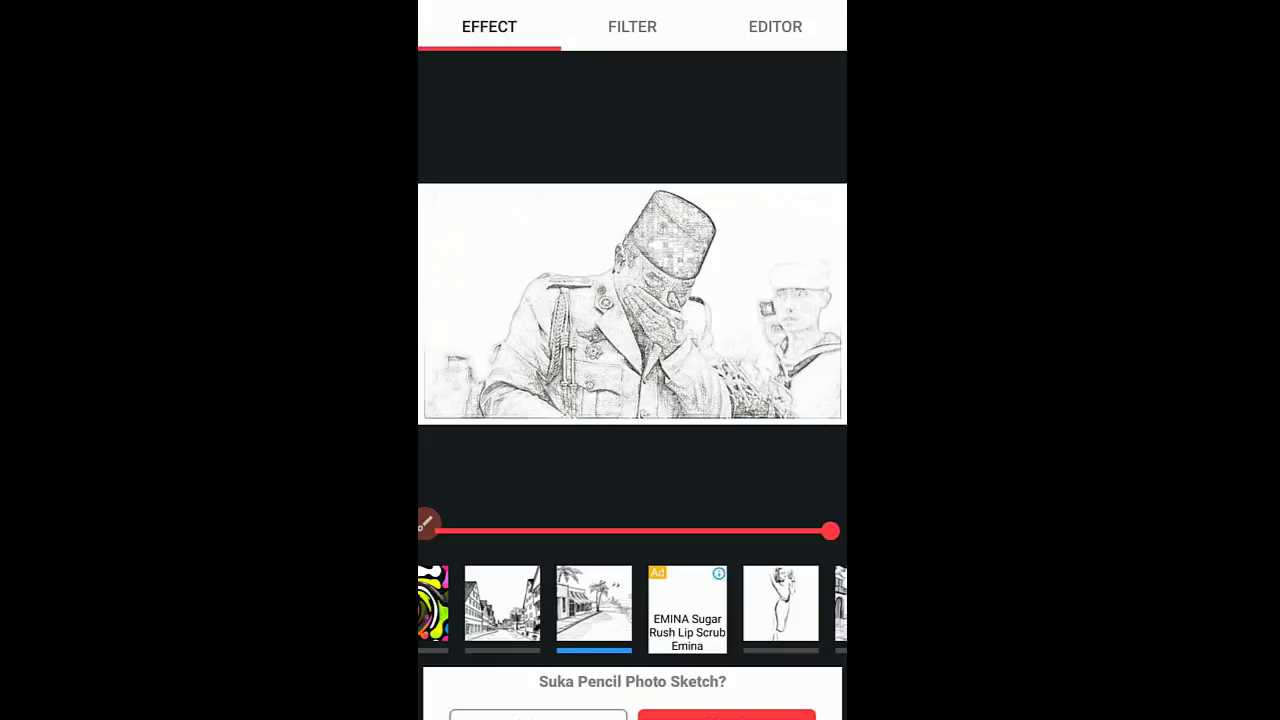
mouse_move(630, 603)
mouse_down()
mouse_move(644, 603)
mouse_move(430, 603)
mouse_up()
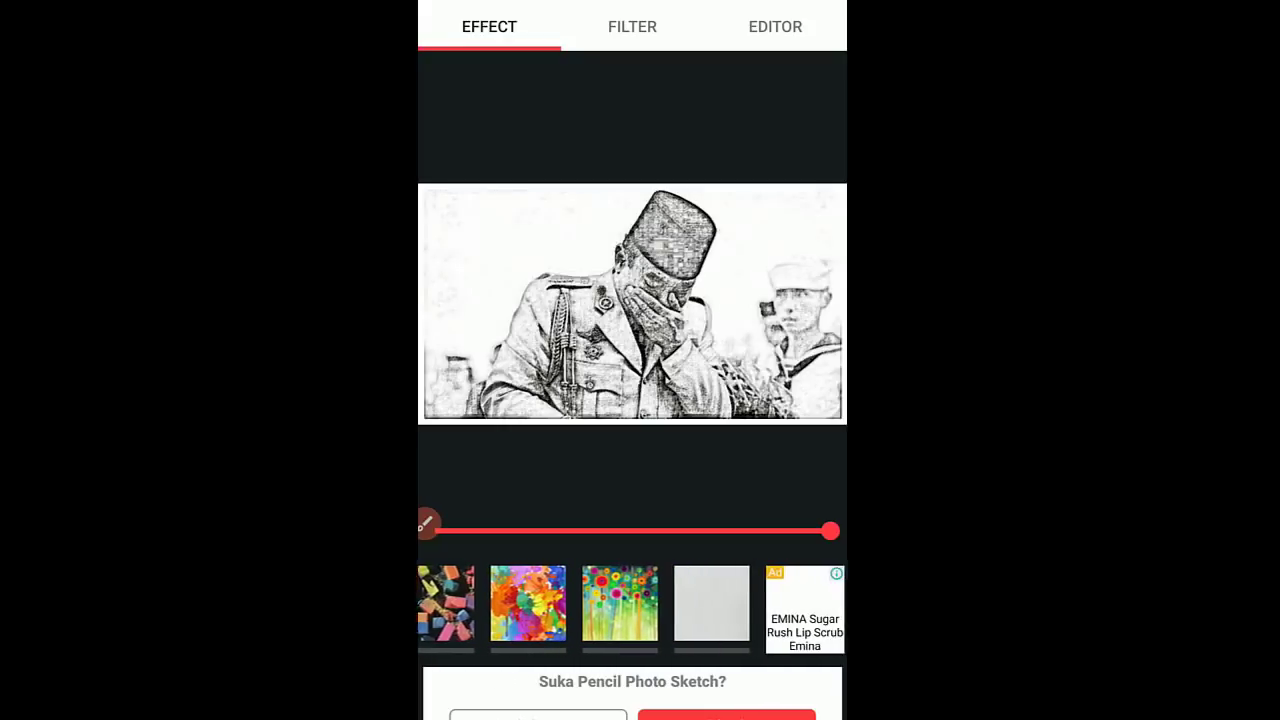
drag(700, 603, 430, 603)
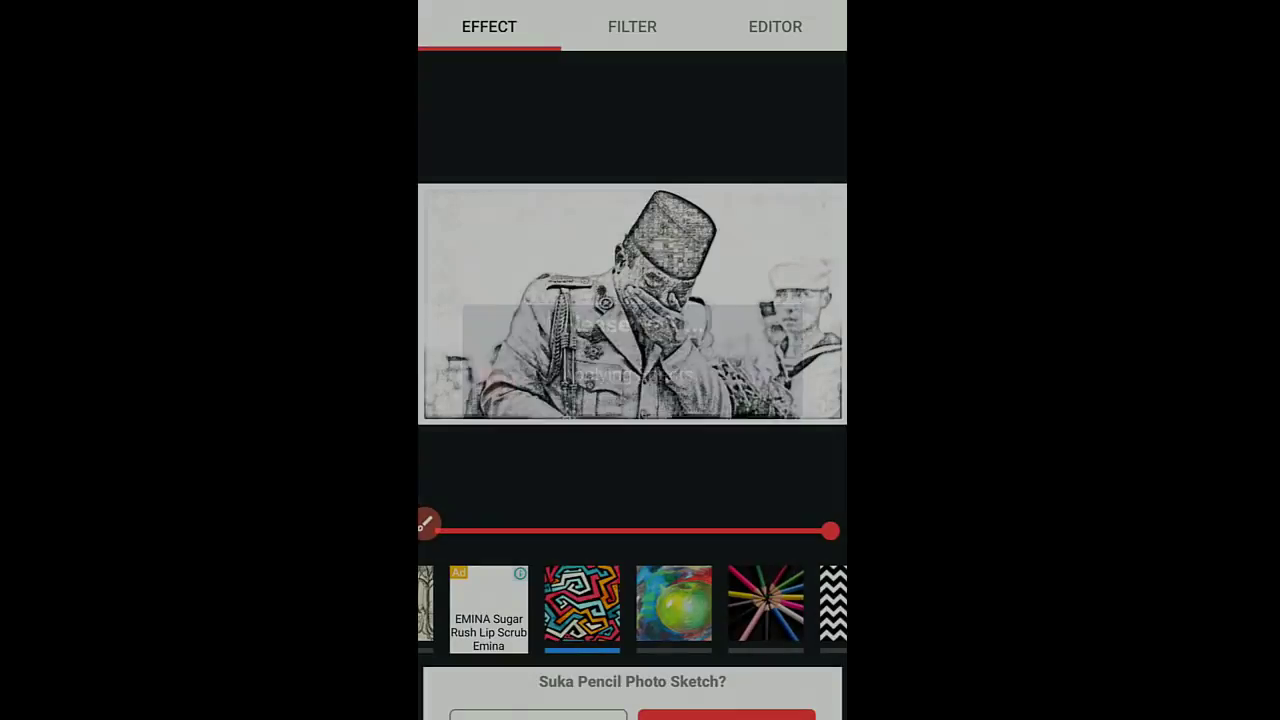
click(830, 531)
mouse_move(830, 531)
mouse_down()
mouse_move(602, 531)
mouse_move(830, 531)
mouse_up()
drag(700, 605, 644, 605)
click(801, 603)
drag(780, 605, 560, 605)
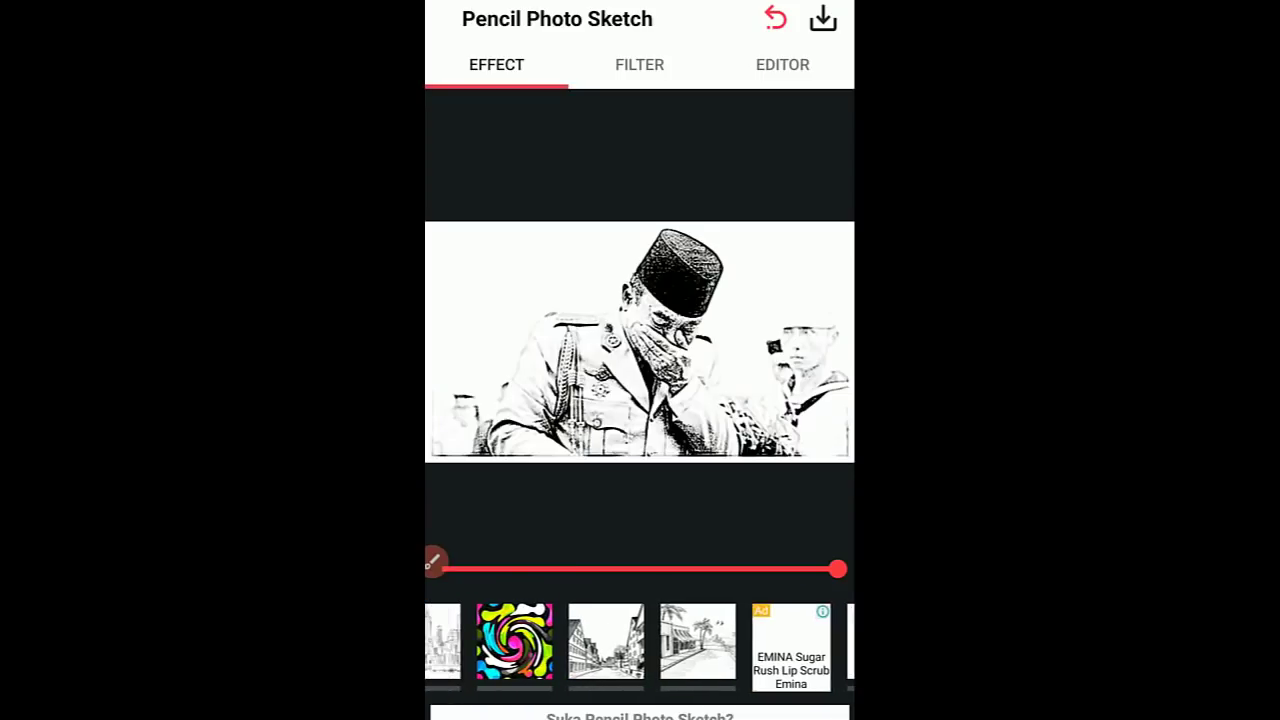
Apply the light pencil effect with the palm-lined street thumbnail to the photo.
click(687, 640)
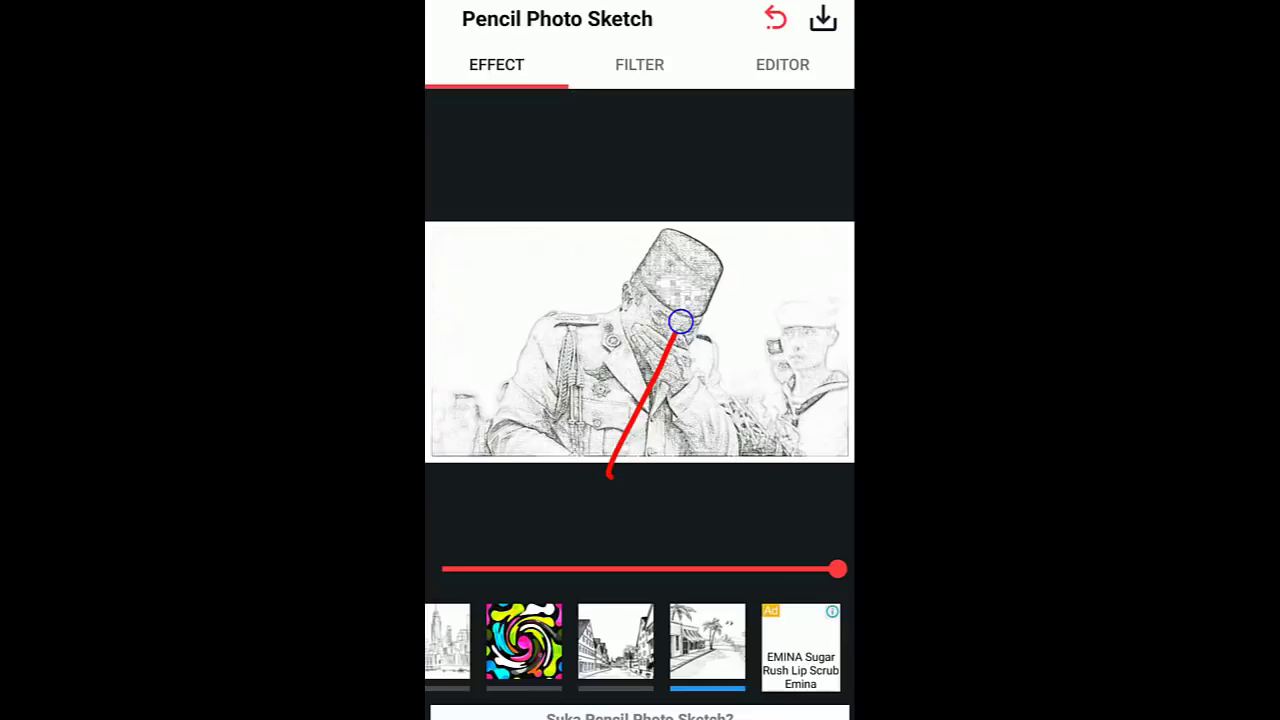
mouse_move(680, 322)
mouse_down()
mouse_move(814, 54)
mouse_move(818, 80)
mouse_up()
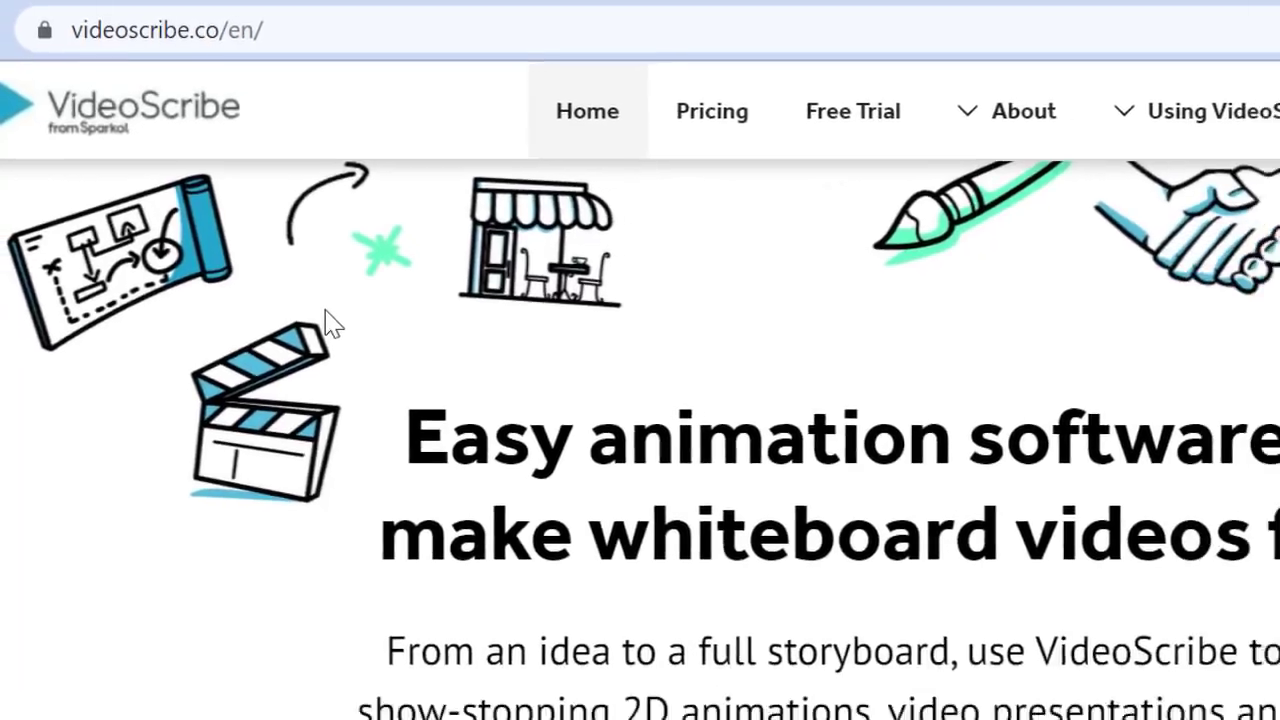
Switch to the browser, review the VideoScribe home page and highlight its headline about making whiteboard videos fast.
scroll(886, 251, down, 2)
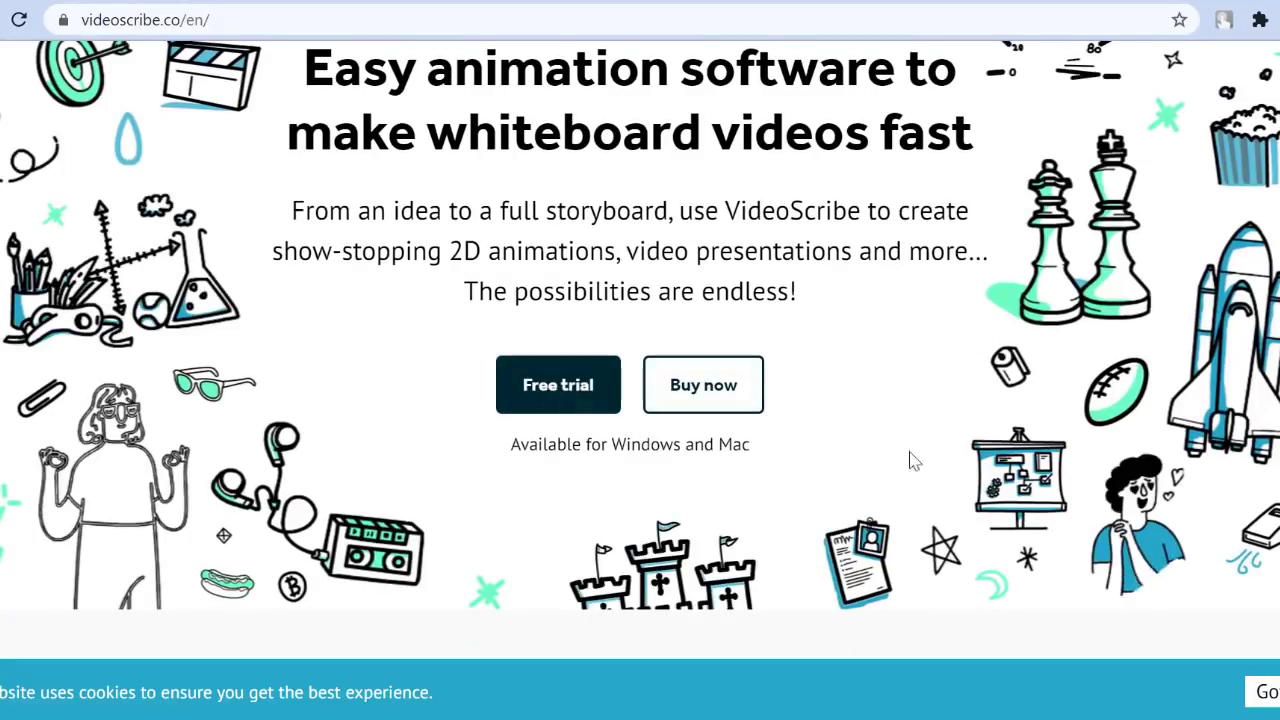
scroll(940, 488, up, 2)
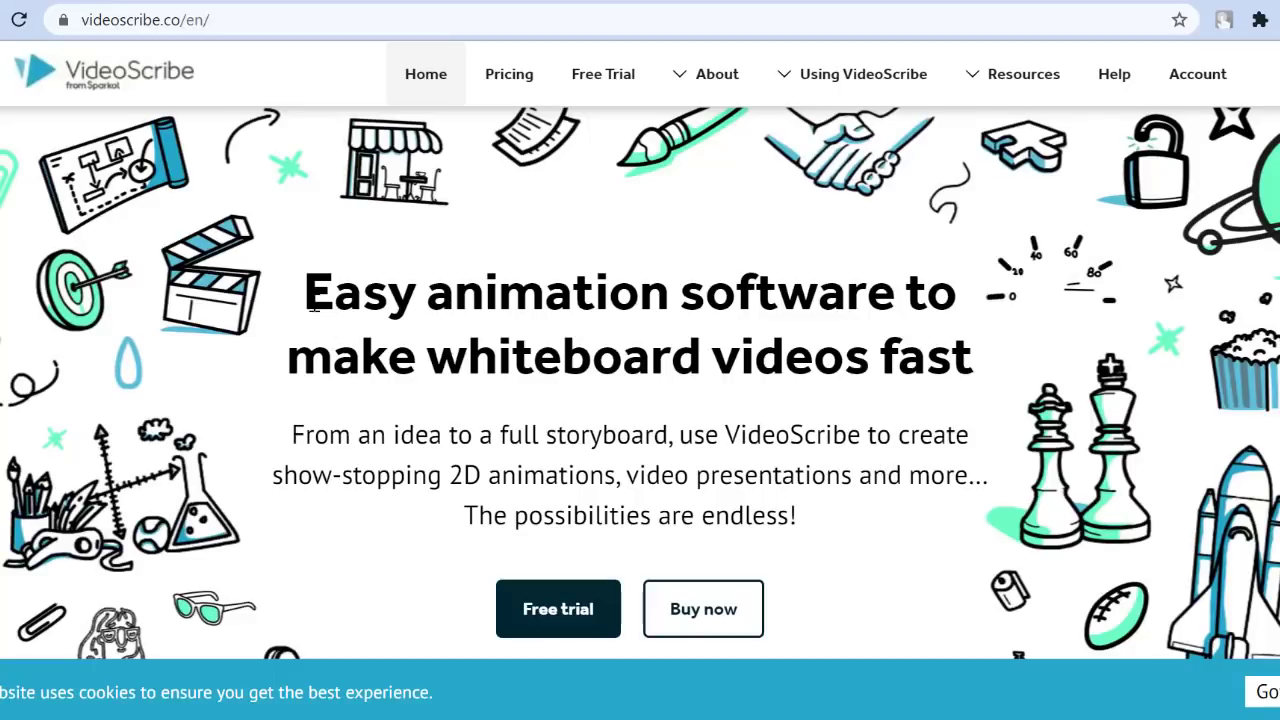
drag(313, 308, 975, 358)
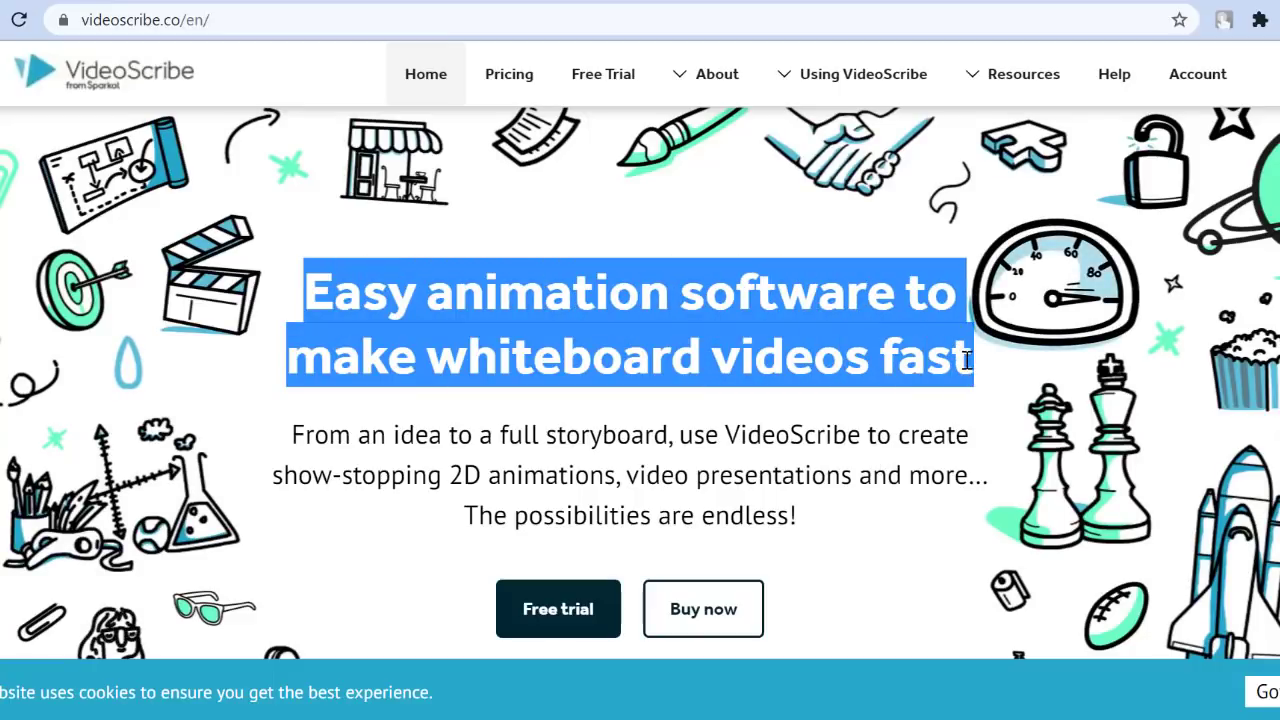
click(917, 437)
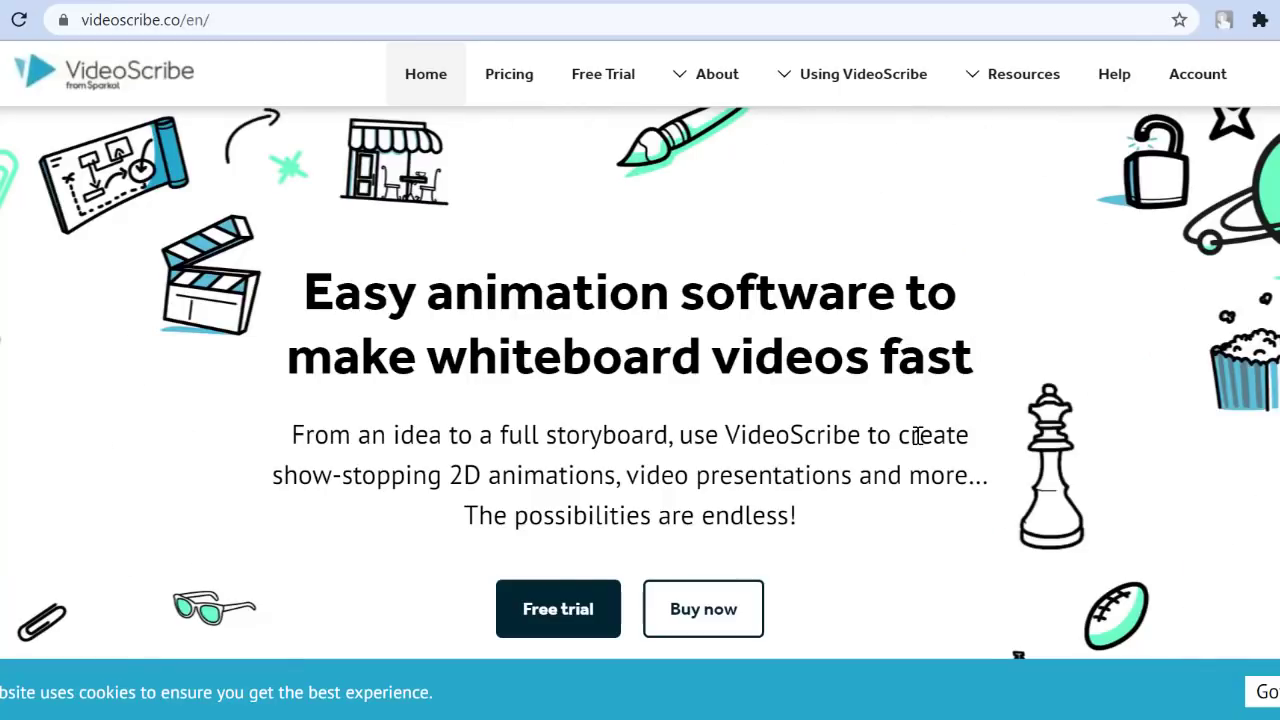
Open the VideoScribe free trial sign-up form and look over its name, email address and email confirmation fields.
click(585, 622)
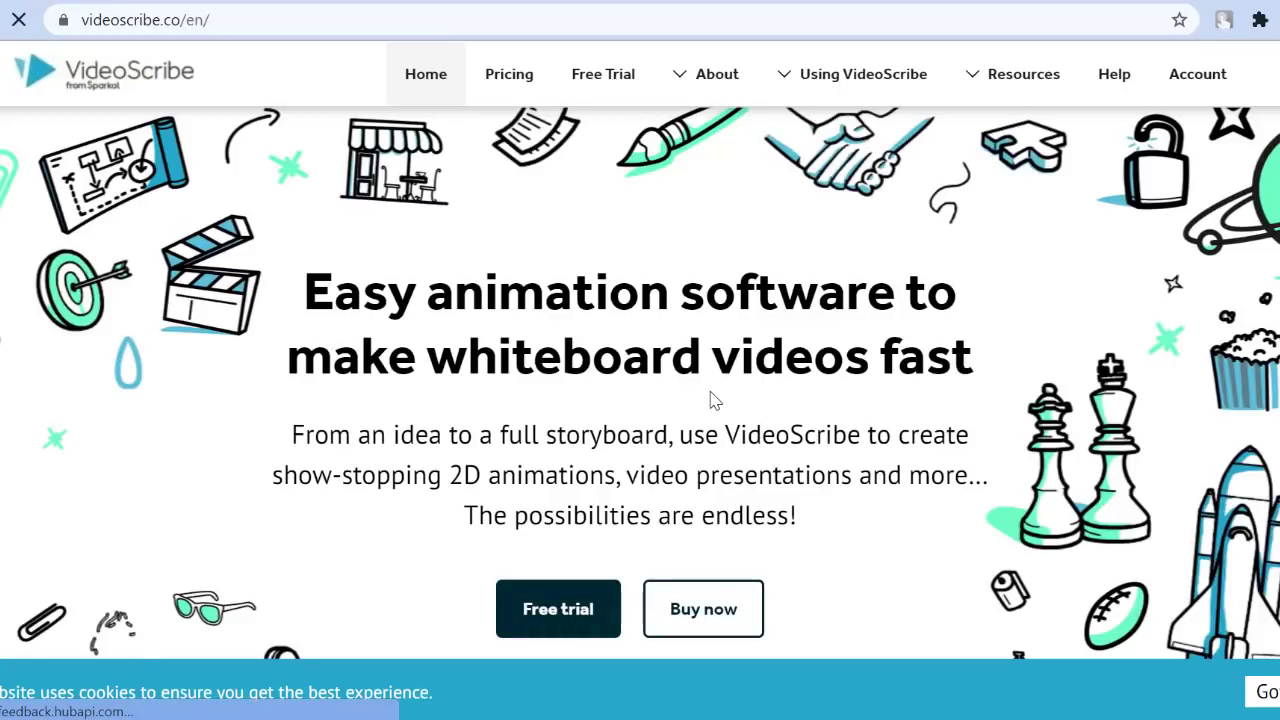
scroll(690, 268, up, 1)
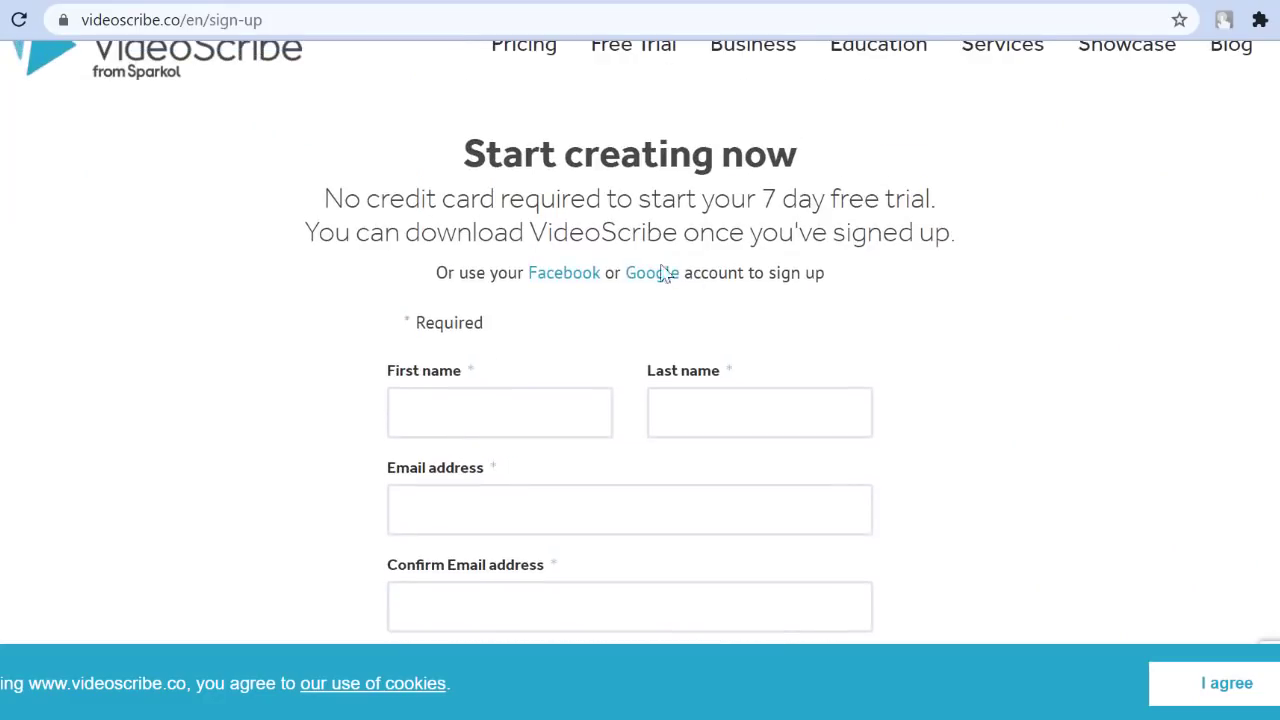
click(537, 420)
click(700, 414)
scroll(533, 402, down, 1)
click(533, 402)
click(547, 478)
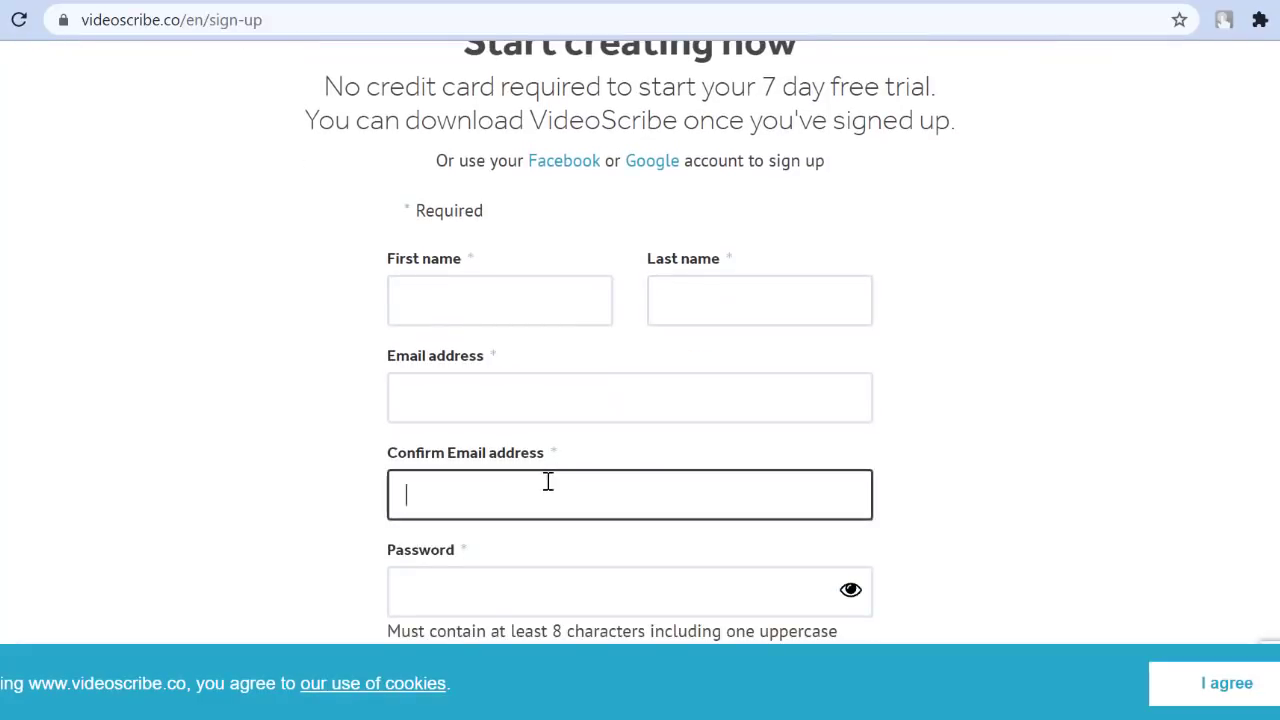
Review the sign-up form's password rules, terms agreement and account creation option, and look over the login page.
scroll(546, 480, down, 2)
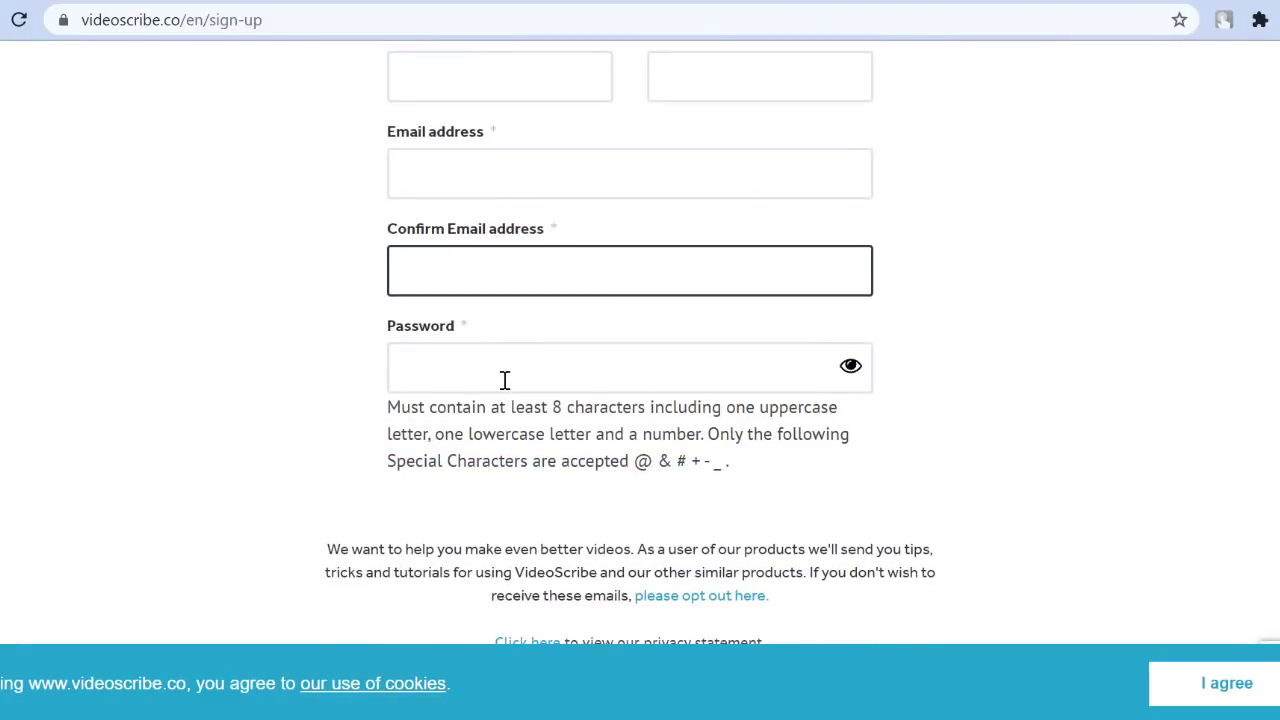
scroll(505, 380, down, 3)
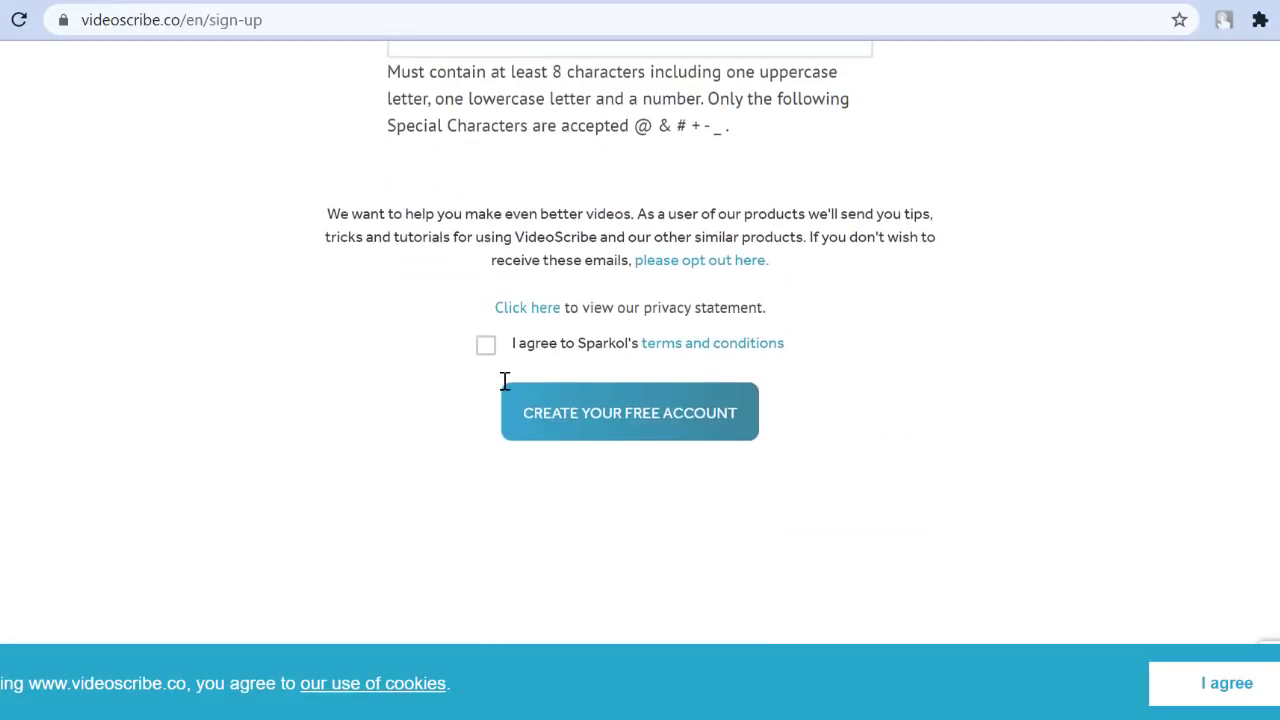
click(486, 345)
click(641, 434)
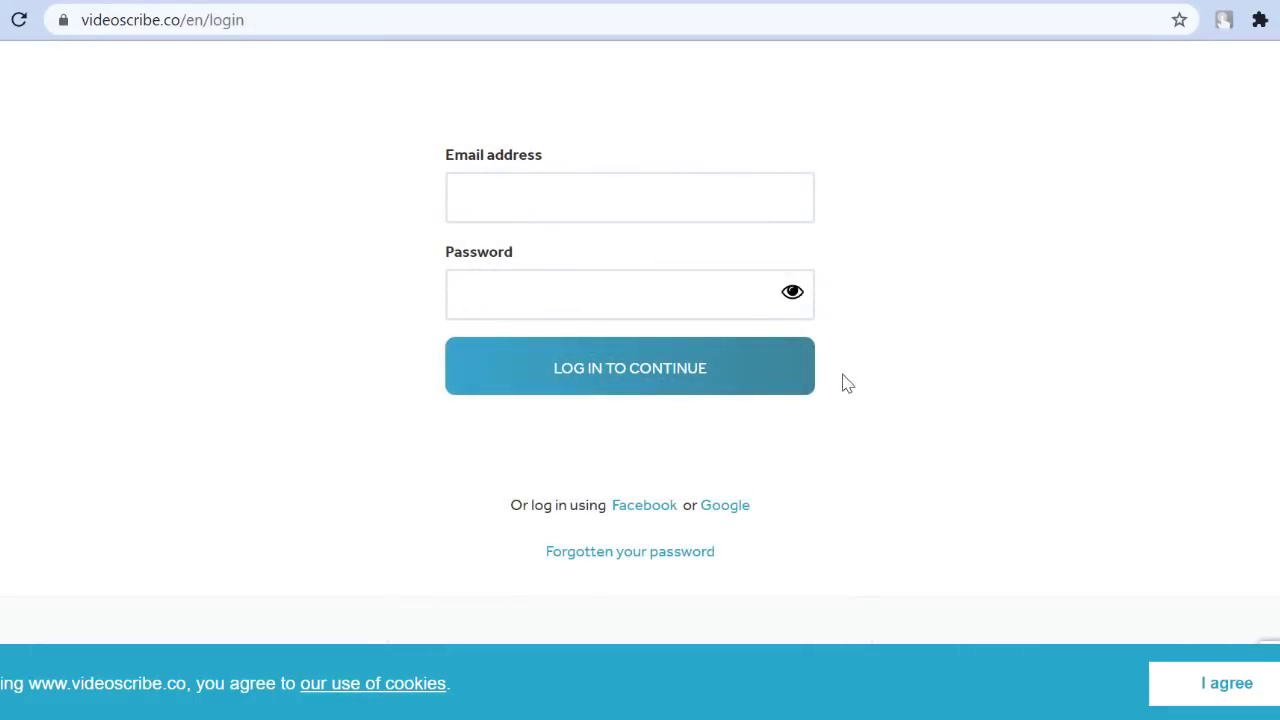
scroll(574, 523, up, 3)
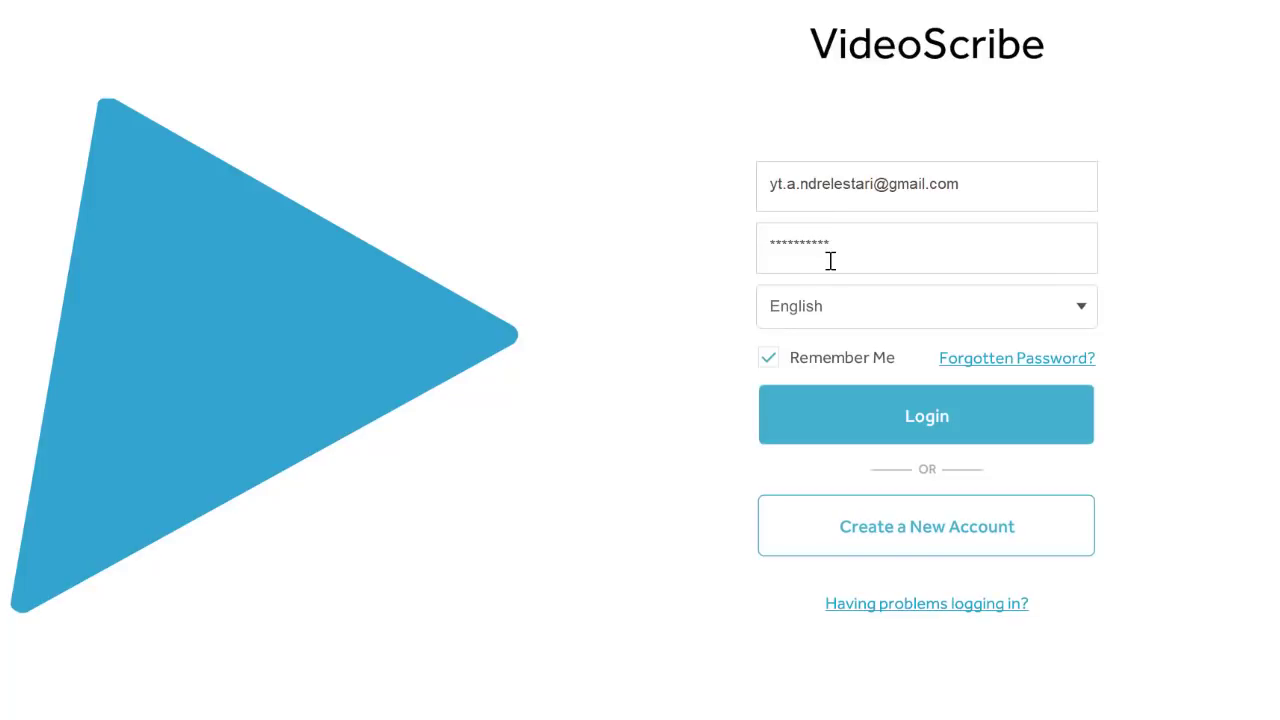
Switch to the VideoScribe desktop app, log in with the remembered account and create a new blank scribe.
click(925, 428)
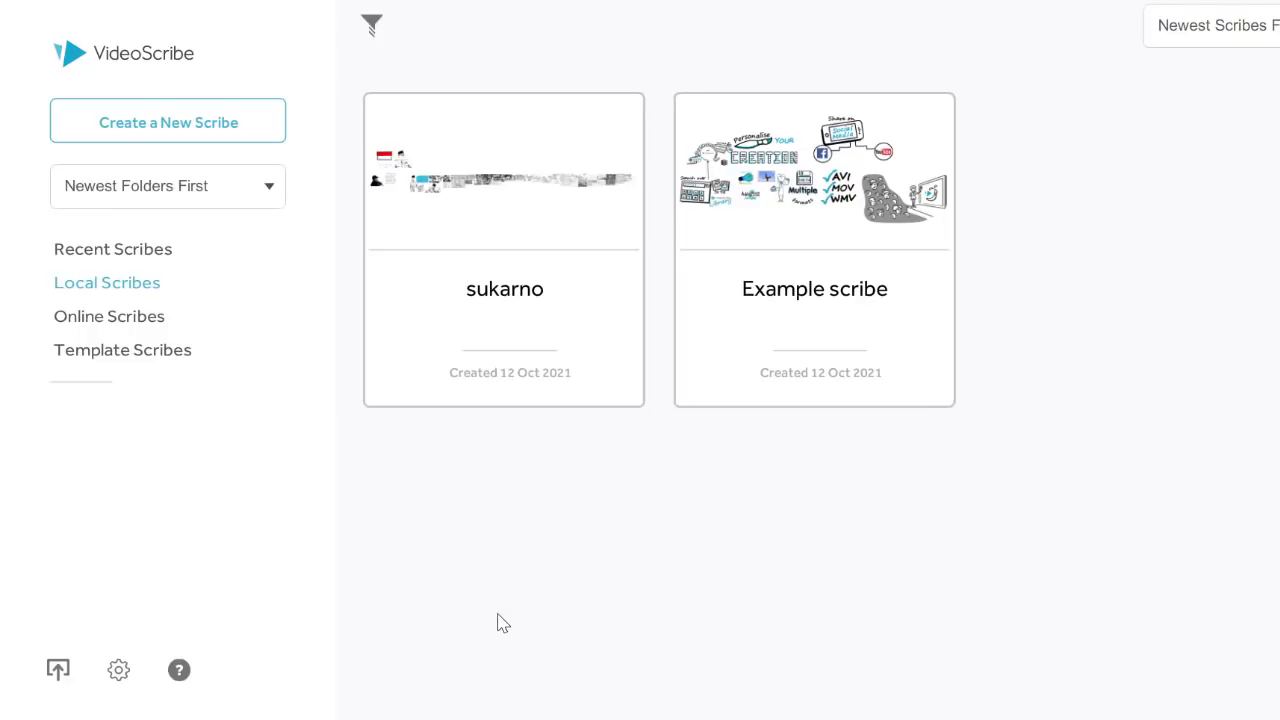
click(203, 134)
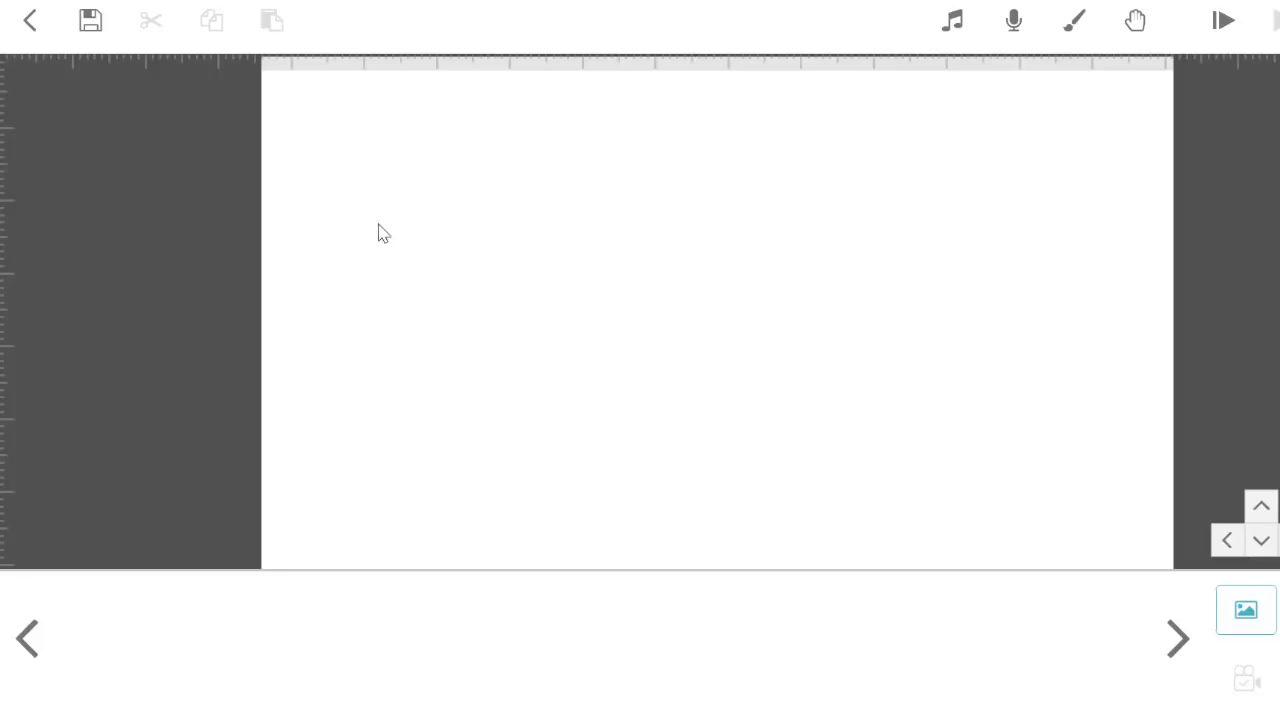
click(82, 38)
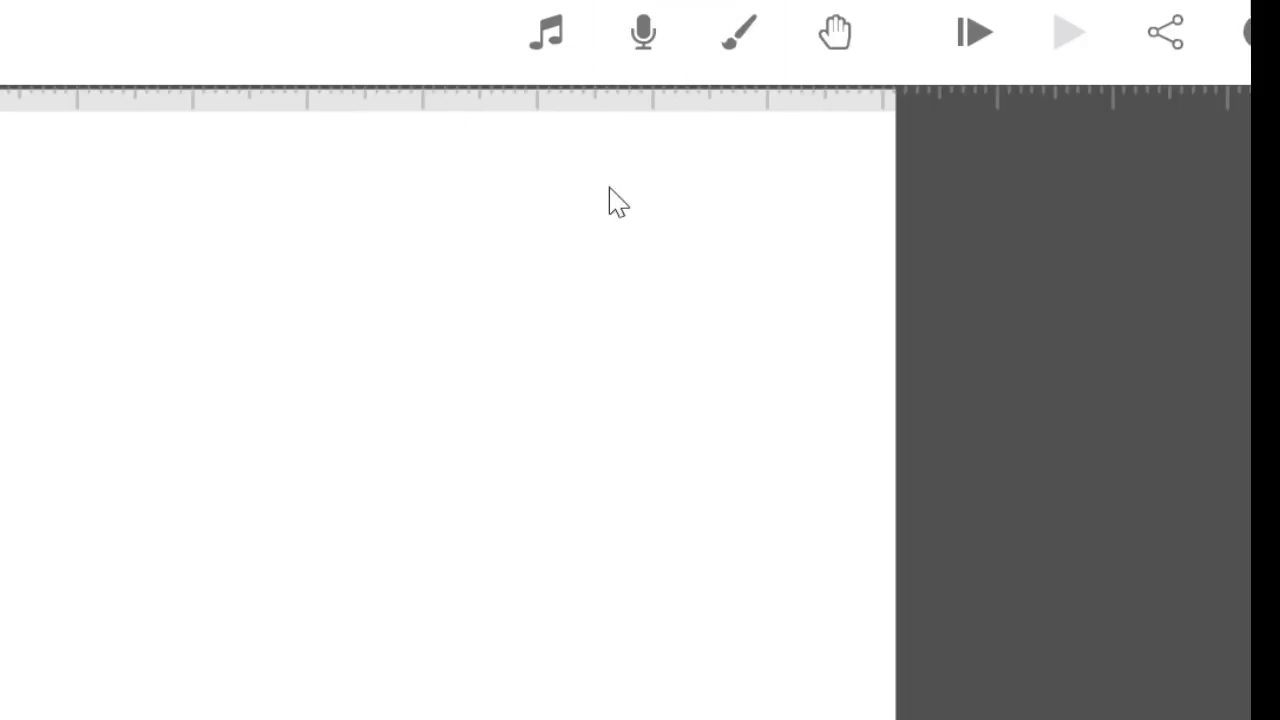
Look over the scribe's background textures and vignette options, and leave them without choosing anything.
click(641, 56)
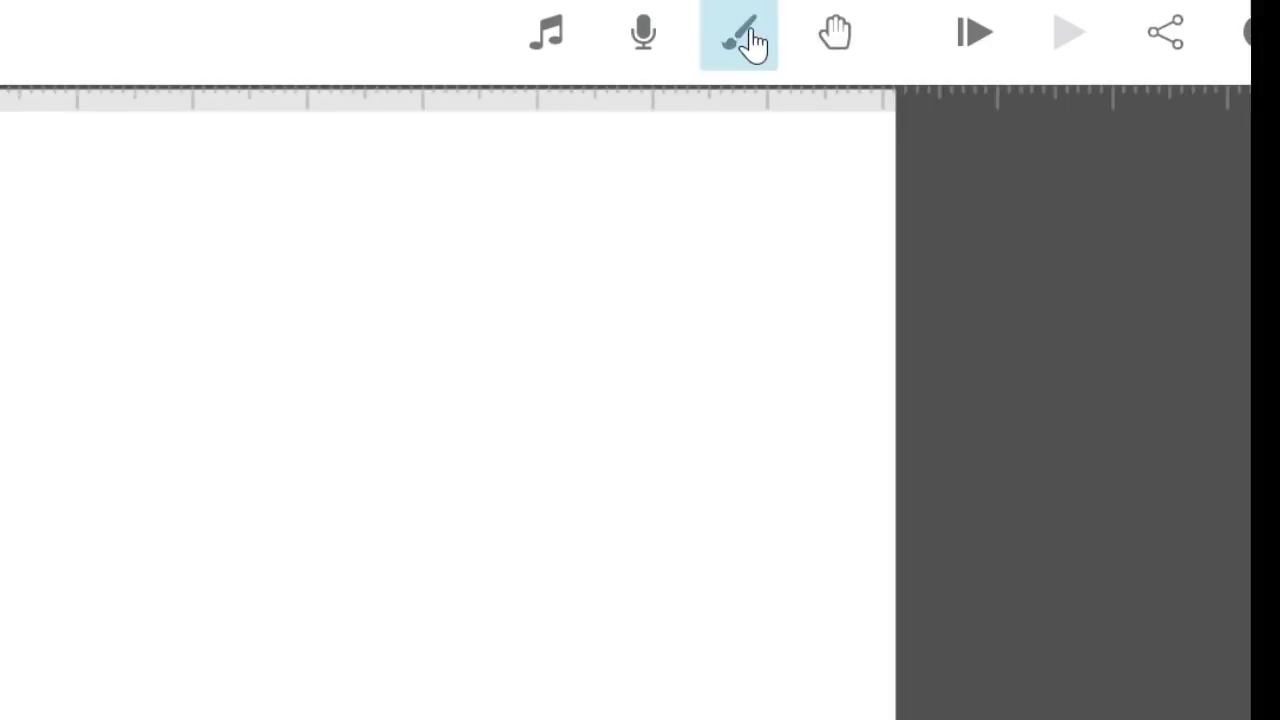
click(748, 34)
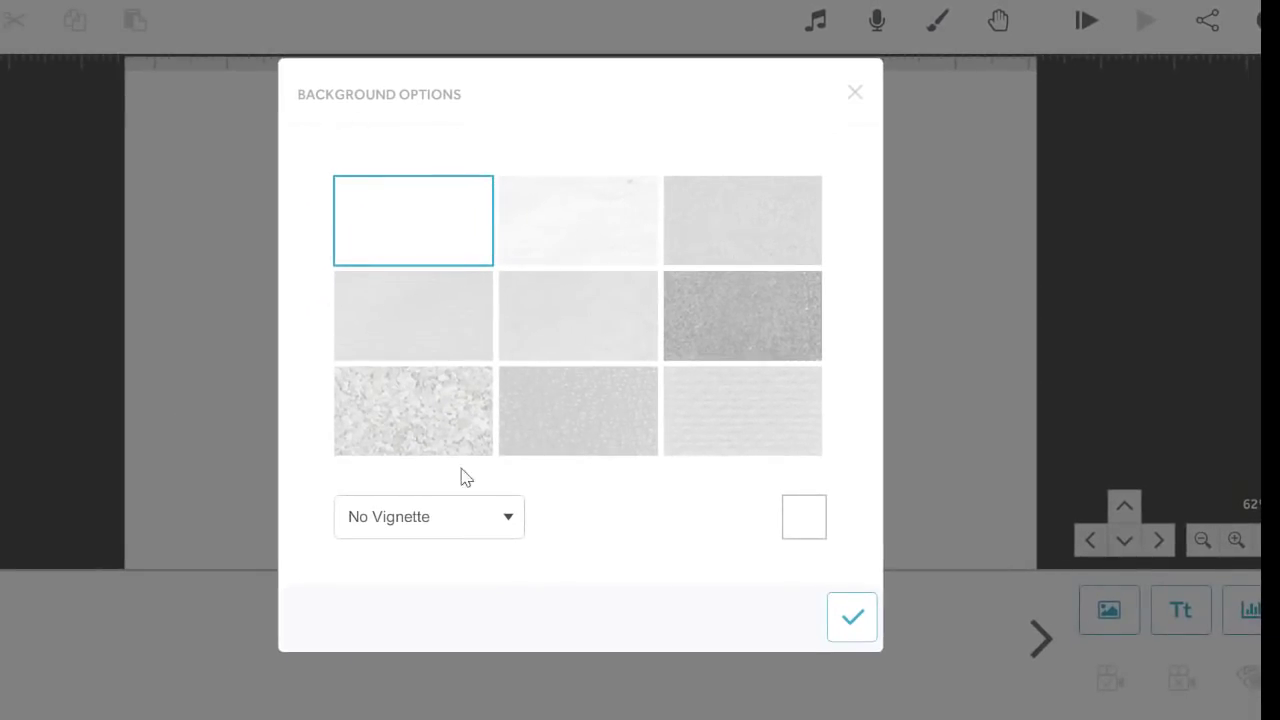
click(857, 95)
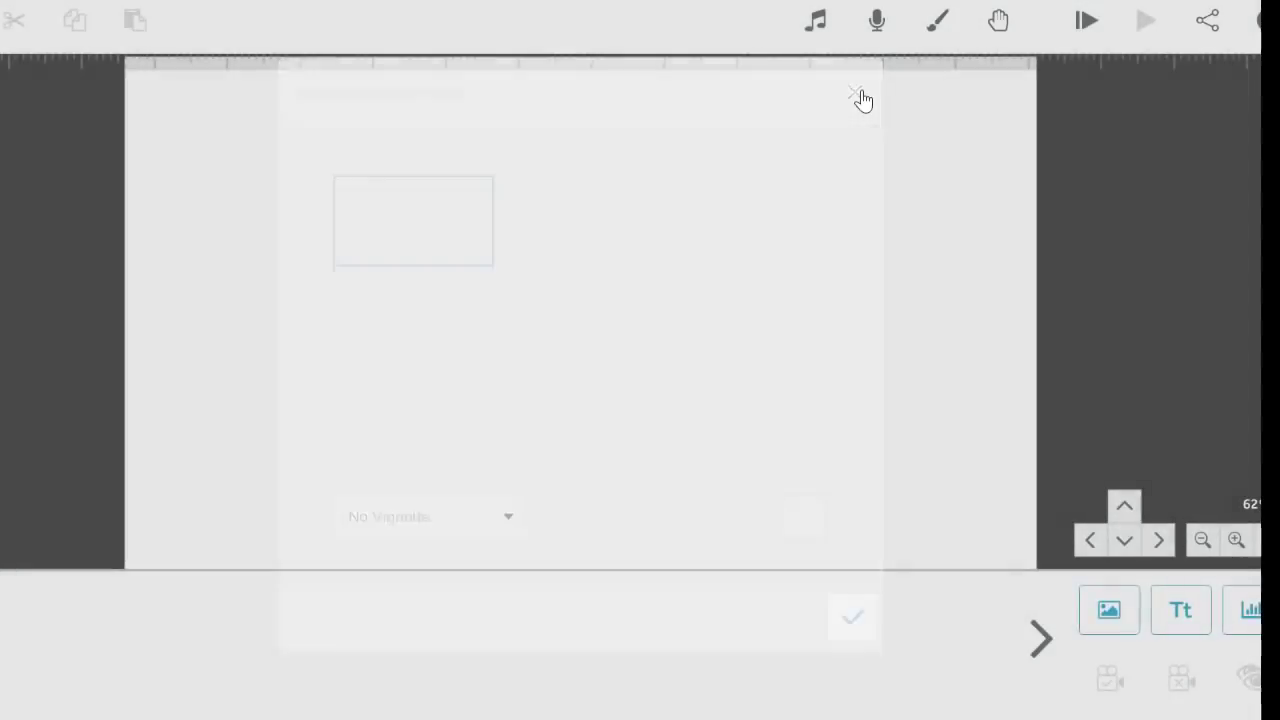
Set the scribe's drawing hand to No Hand and accept its preview.
click(997, 24)
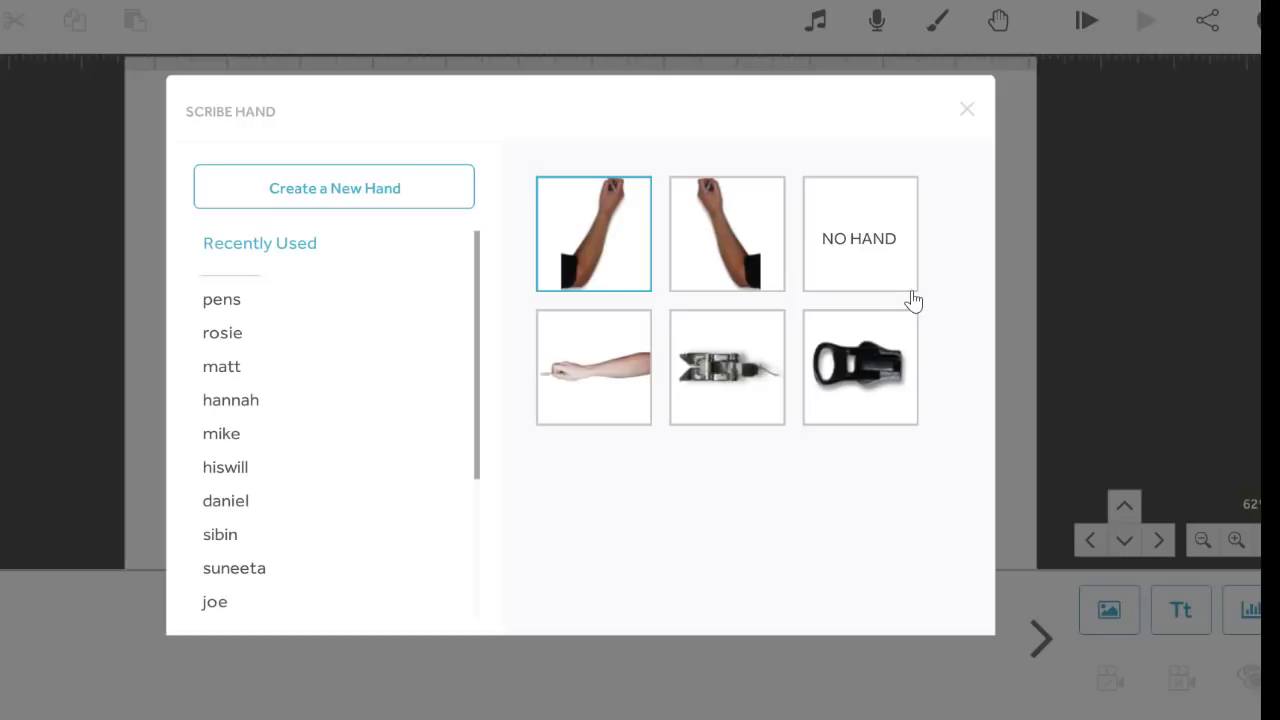
click(849, 247)
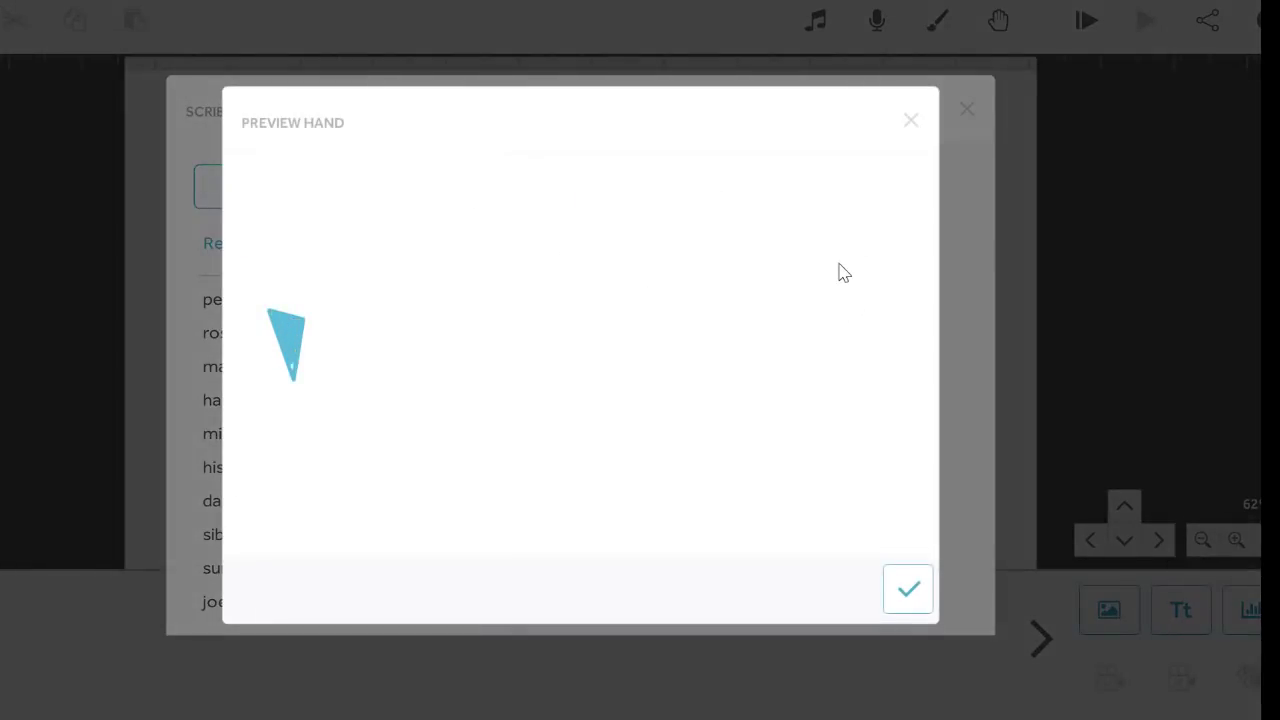
click(908, 590)
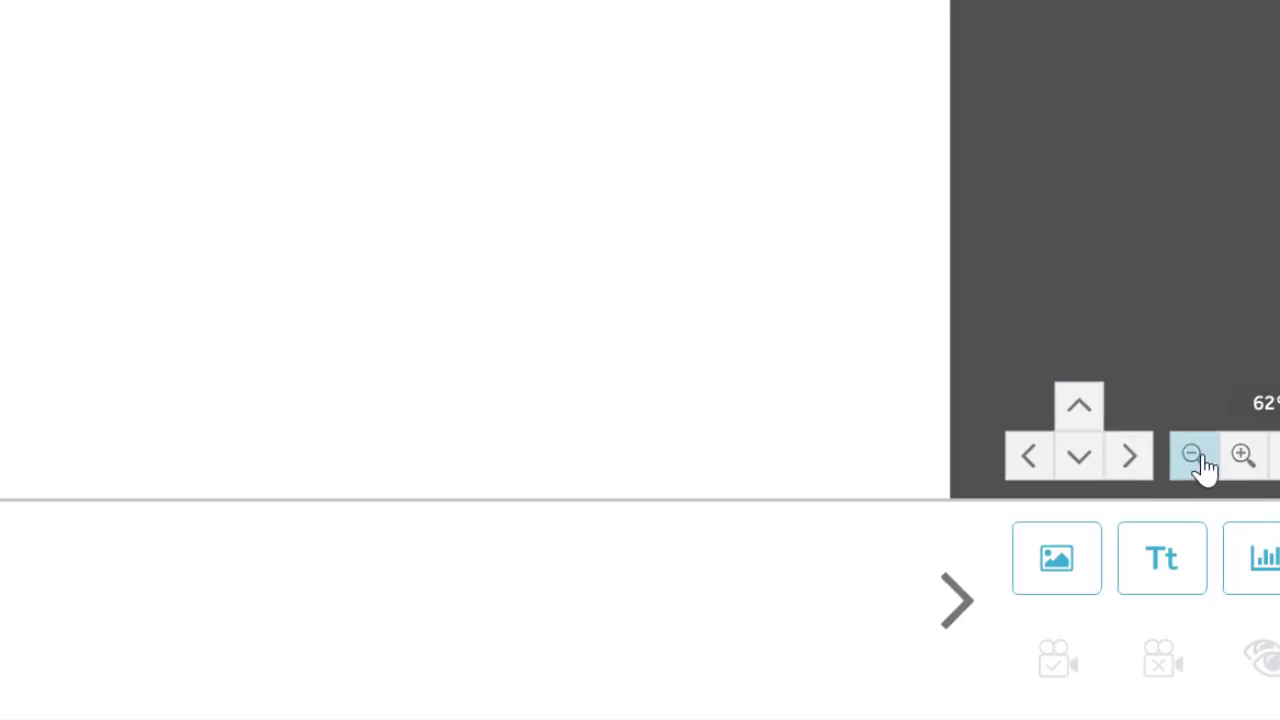
Open the image library for the canvas and browse the Arrows category.
click(1240, 458)
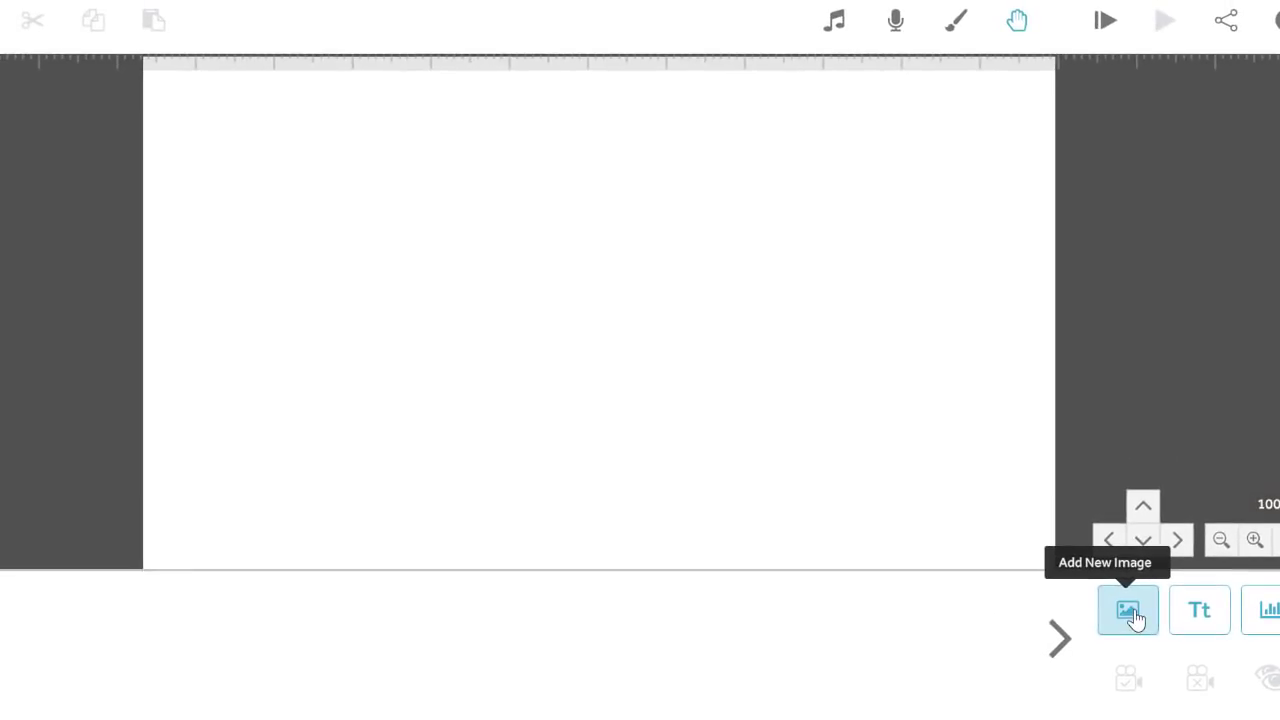
click(1128, 612)
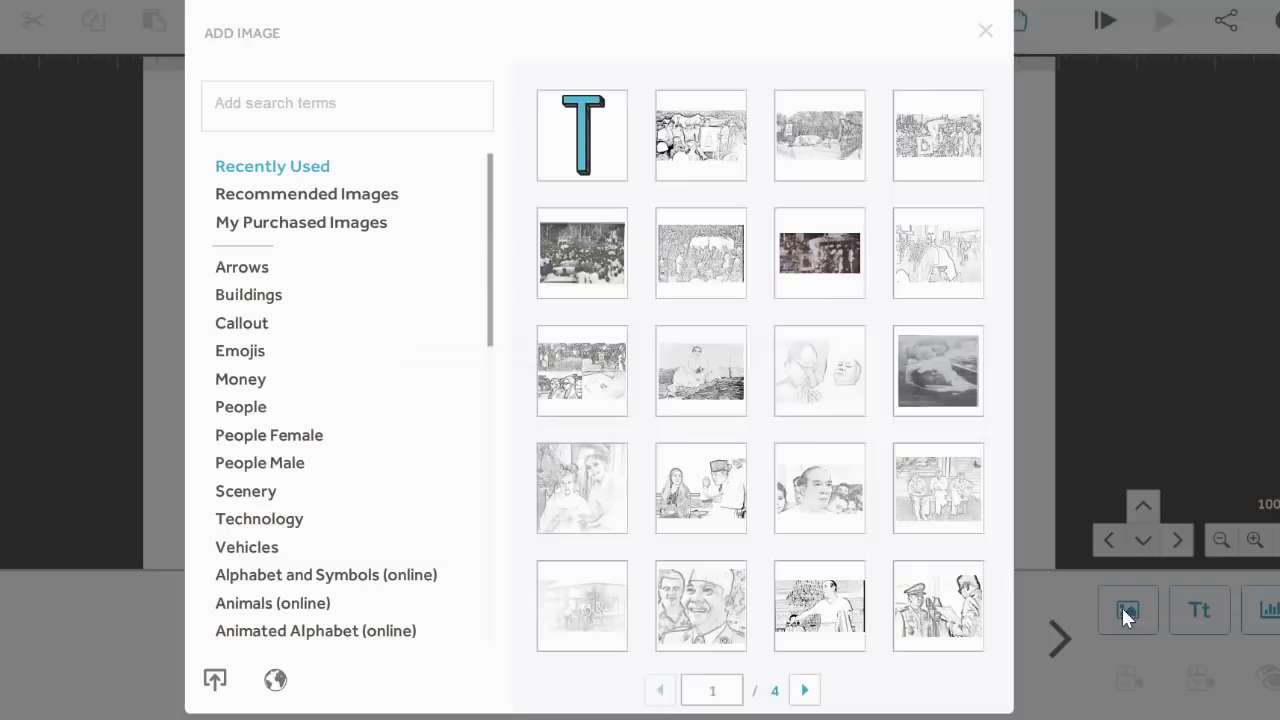
click(266, 272)
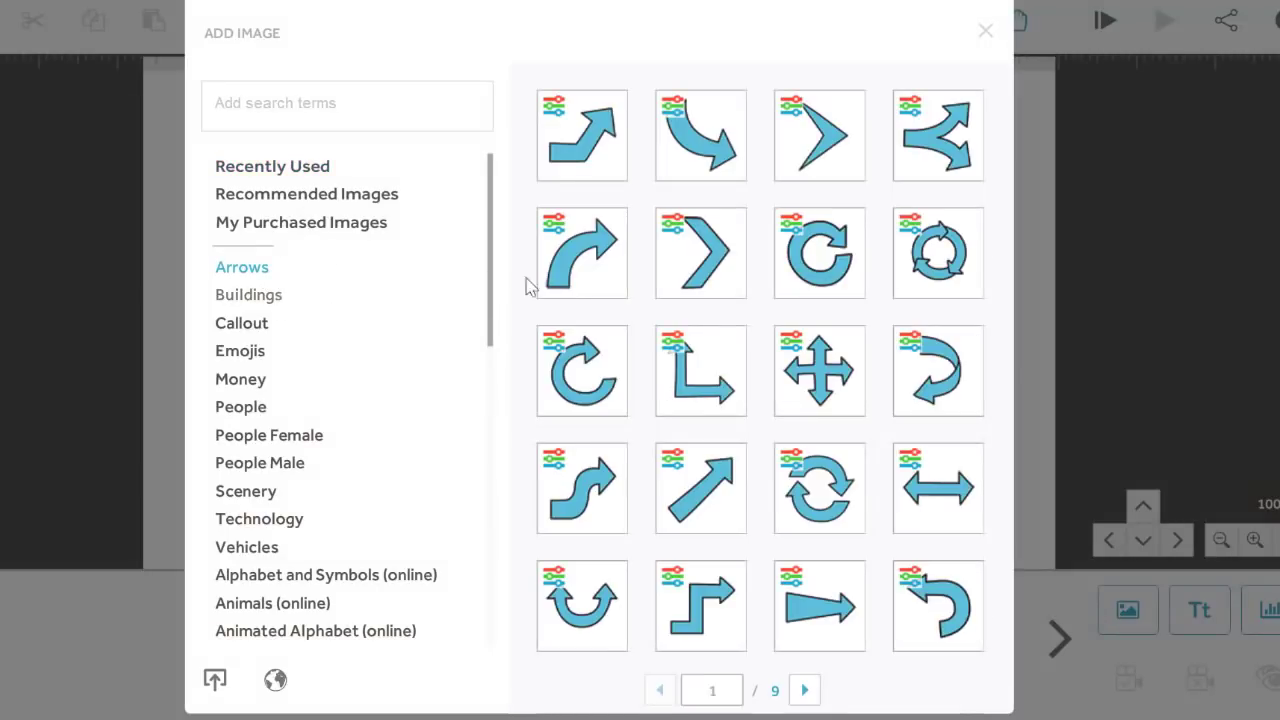
scroll(677, 354, down, 4)
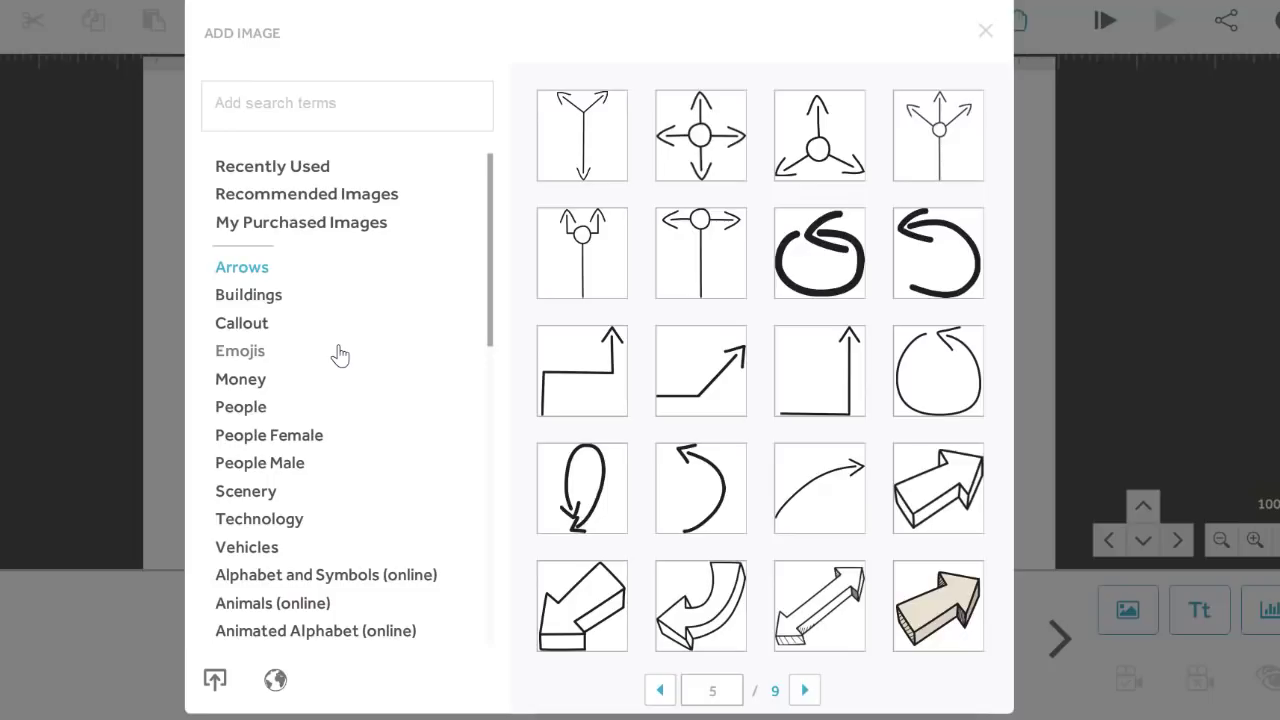
Browse the Callout, Money and People image categories, paging through People to page 5.
click(251, 325)
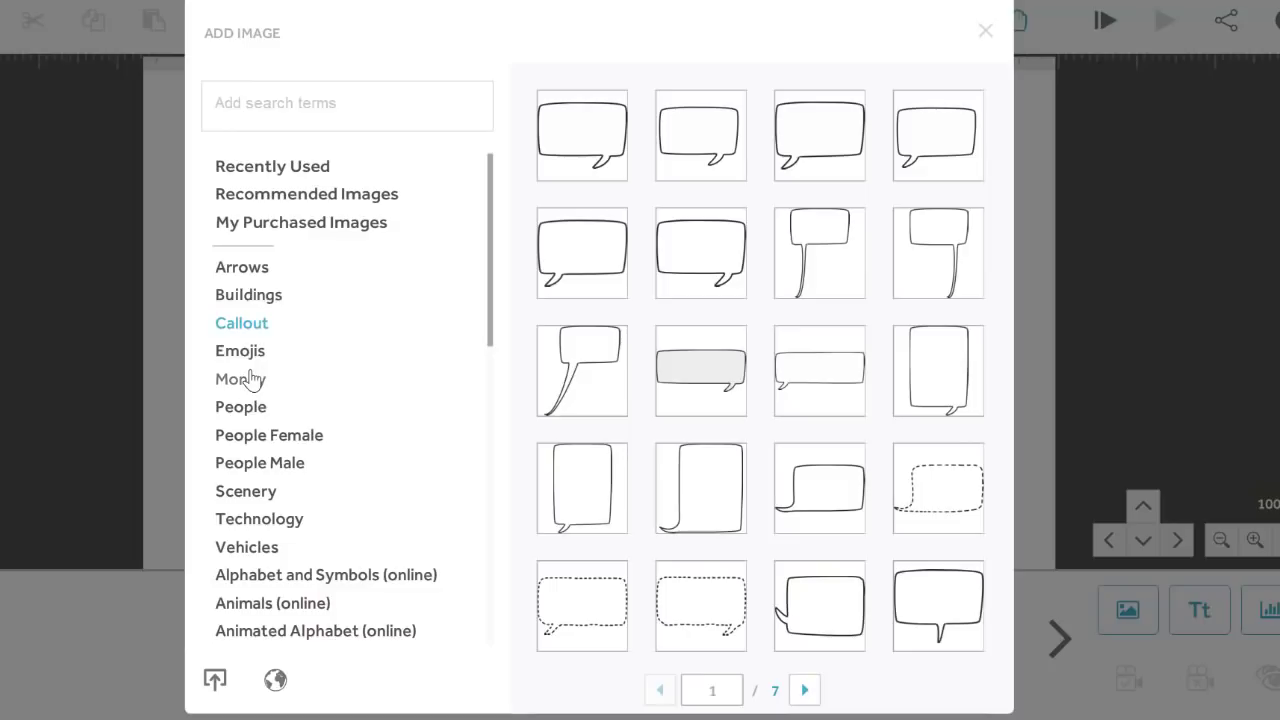
click(251, 378)
click(246, 326)
click(235, 410)
scroll(840, 395, down, 3)
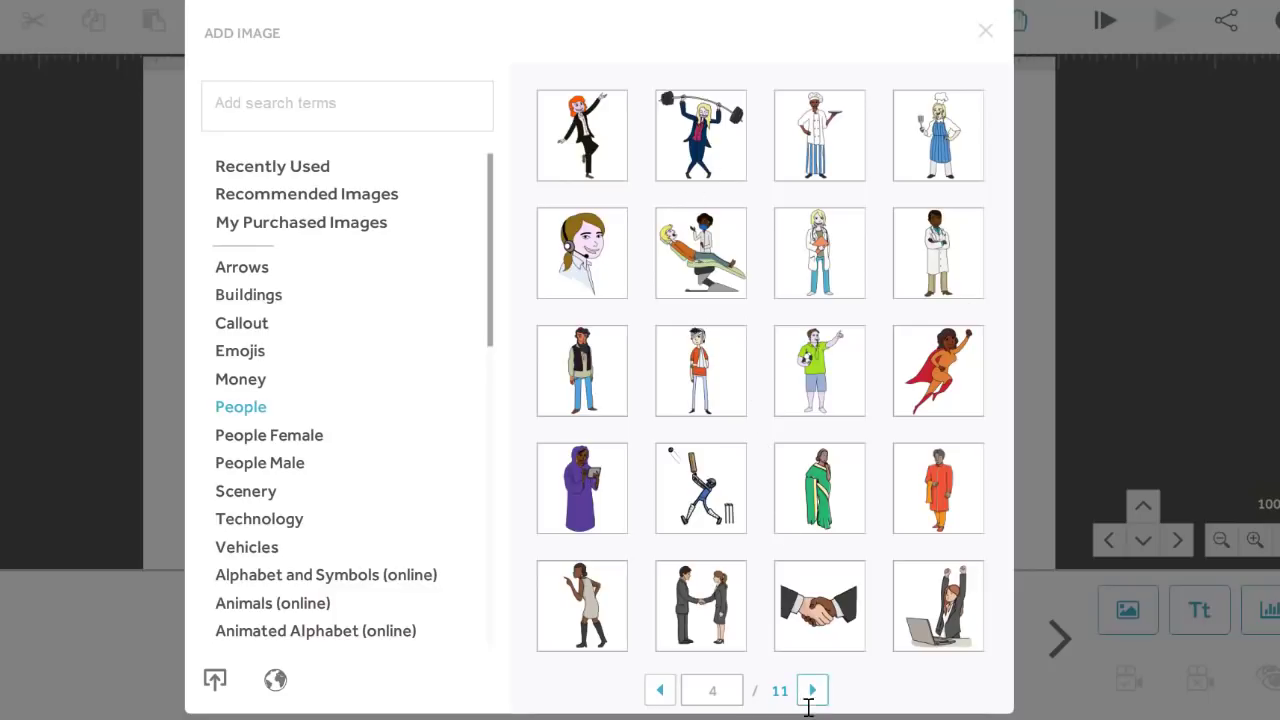
click(810, 690)
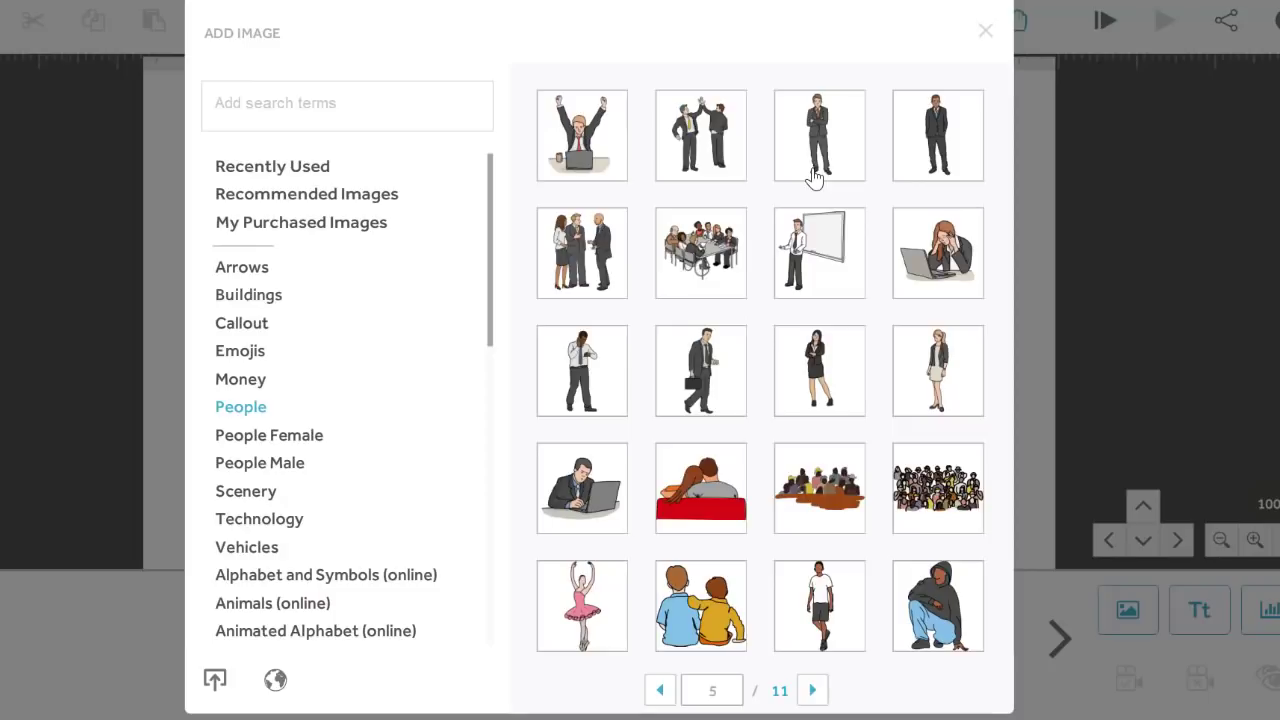
Look through the online image categories and view the Characters (online) images.
scroll(277, 423, down, 5)
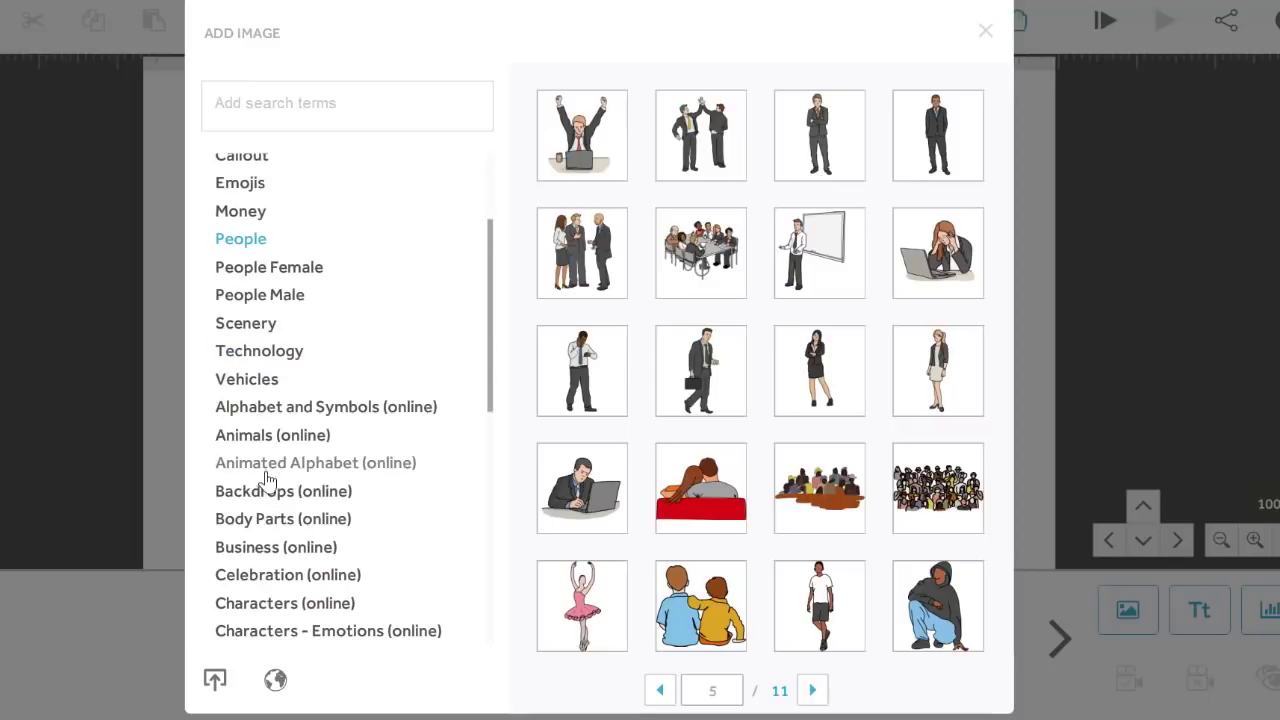
click(266, 538)
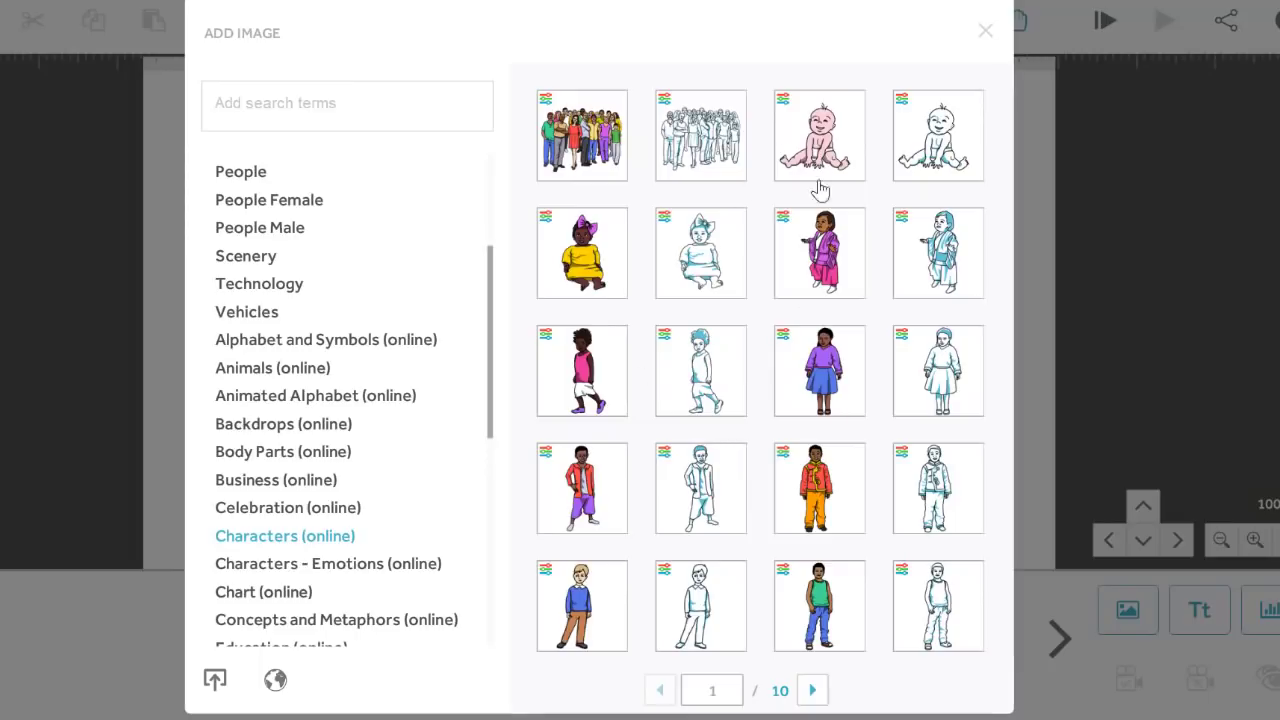
scroll(305, 447, up, 4)
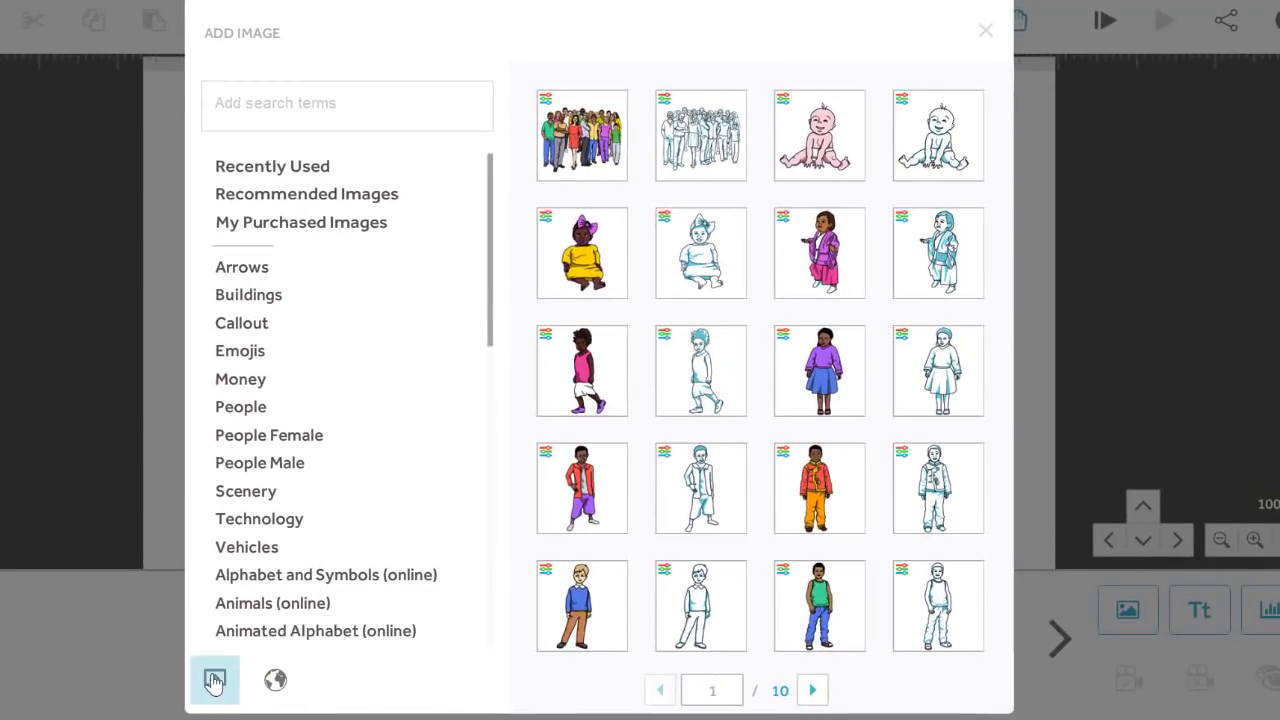
Look through the soekarno folder for images to import, and leave the file chooser and image library without adding any.
click(214, 681)
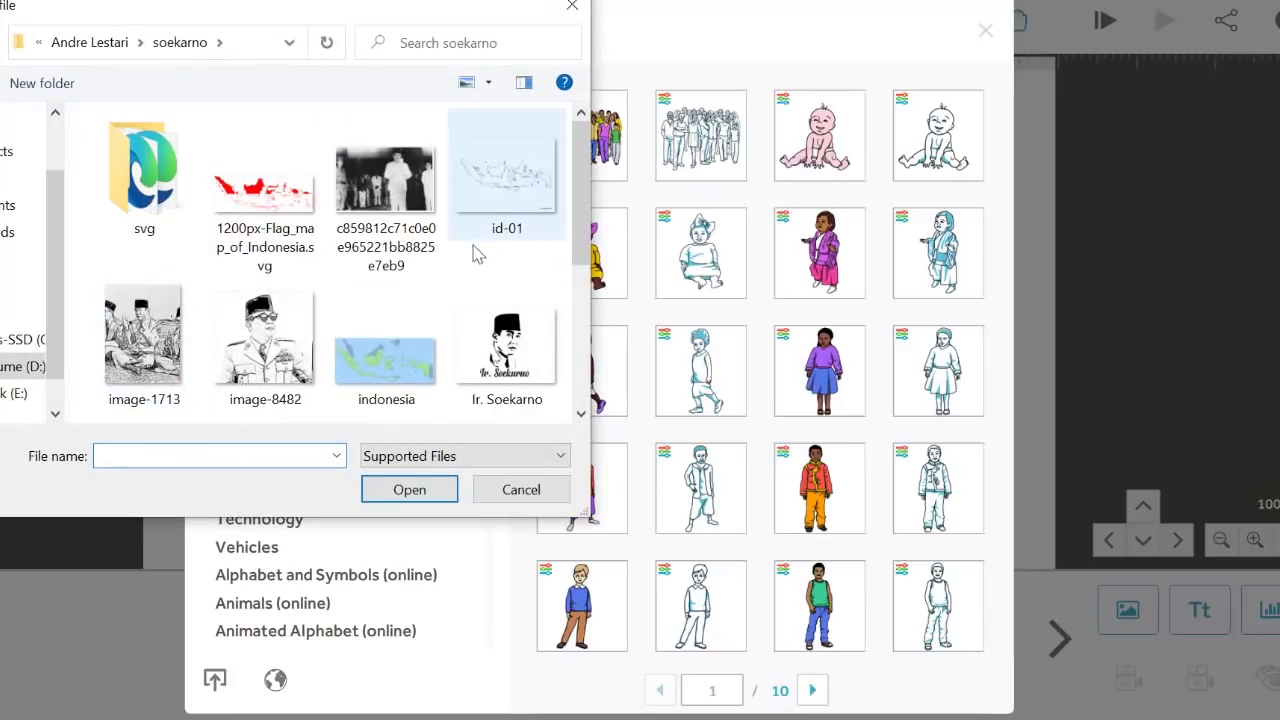
scroll(585, 212, down, 3)
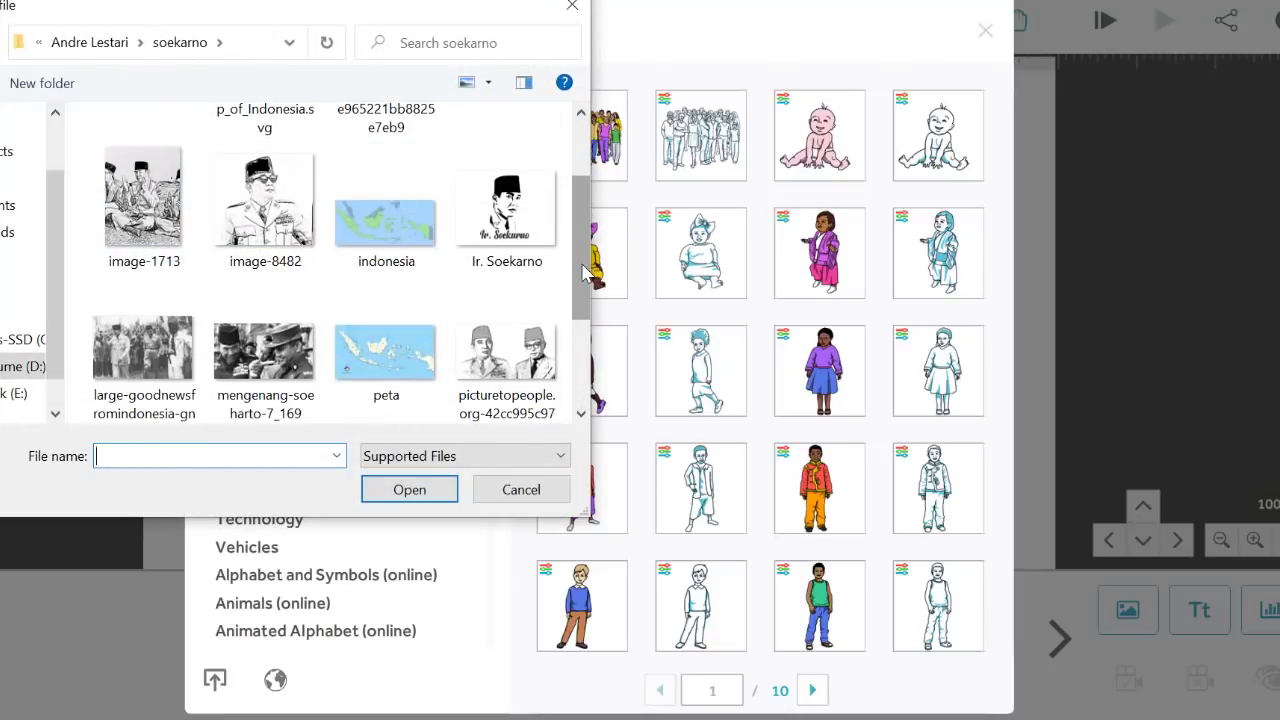
drag(586, 272, 574, 198)
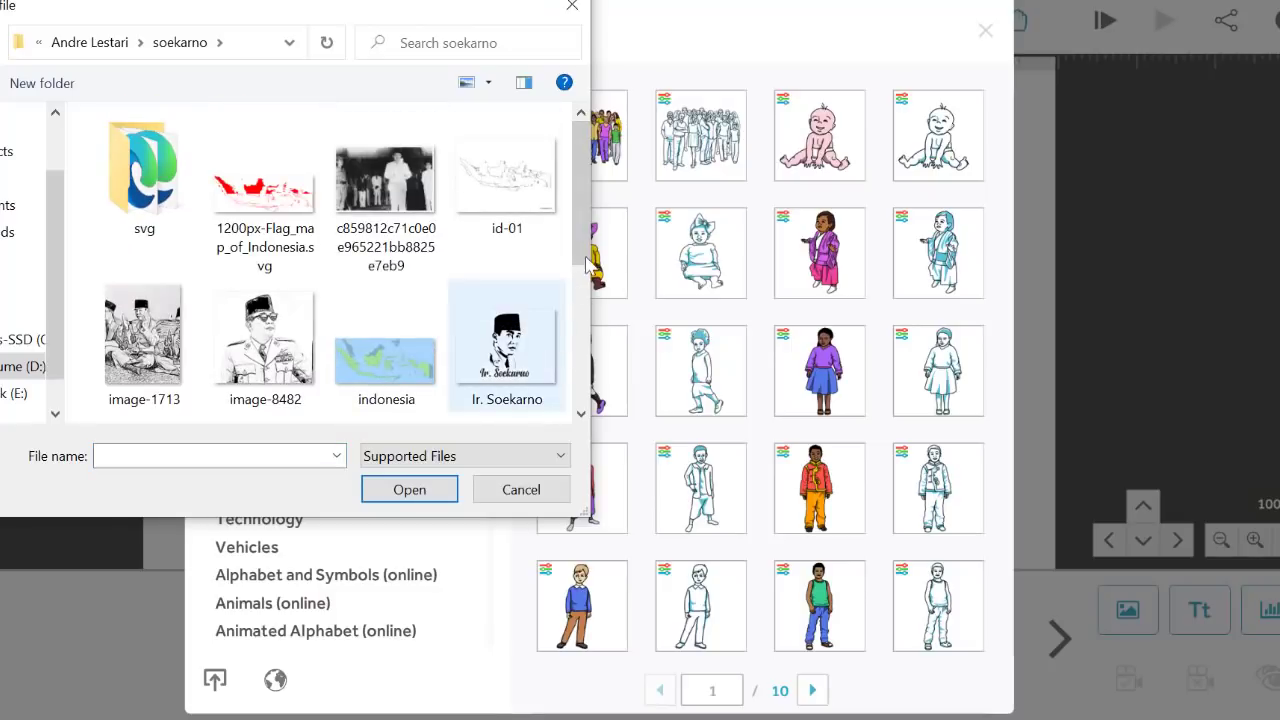
scroll(577, 300, down, 3)
drag(577, 355, 577, 398)
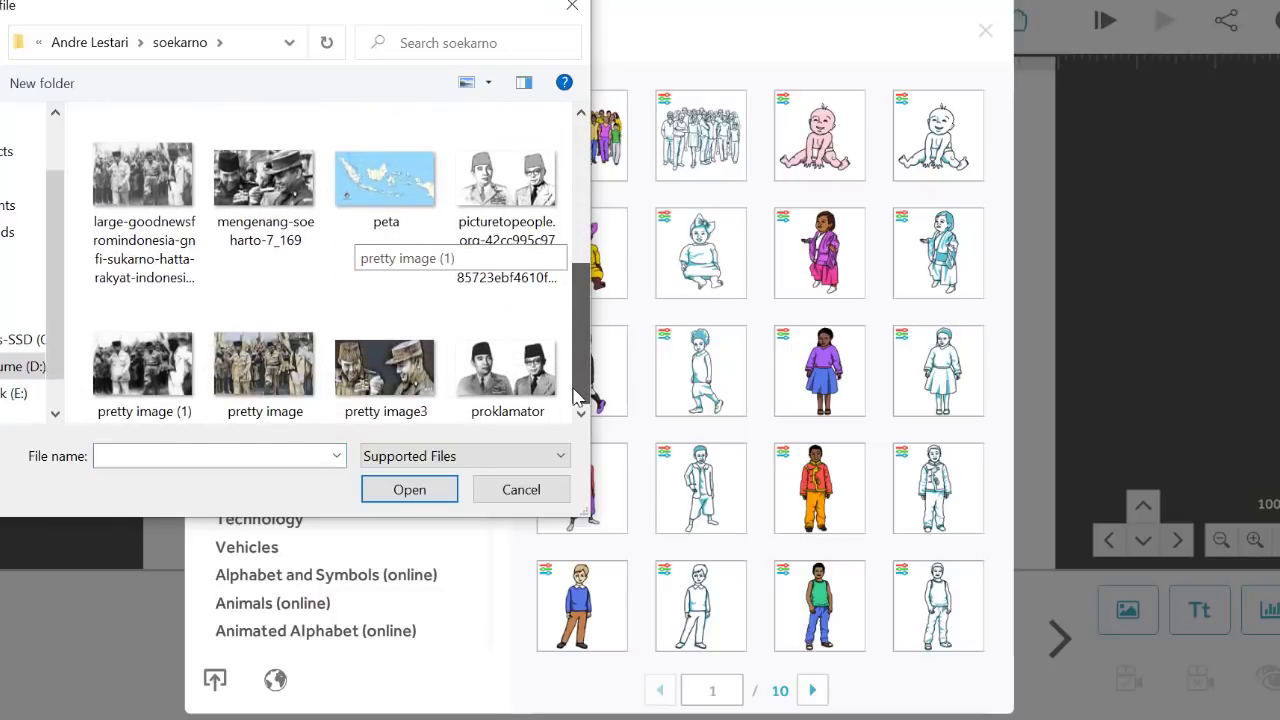
scroll(577, 398, up, 2)
click(572, 5)
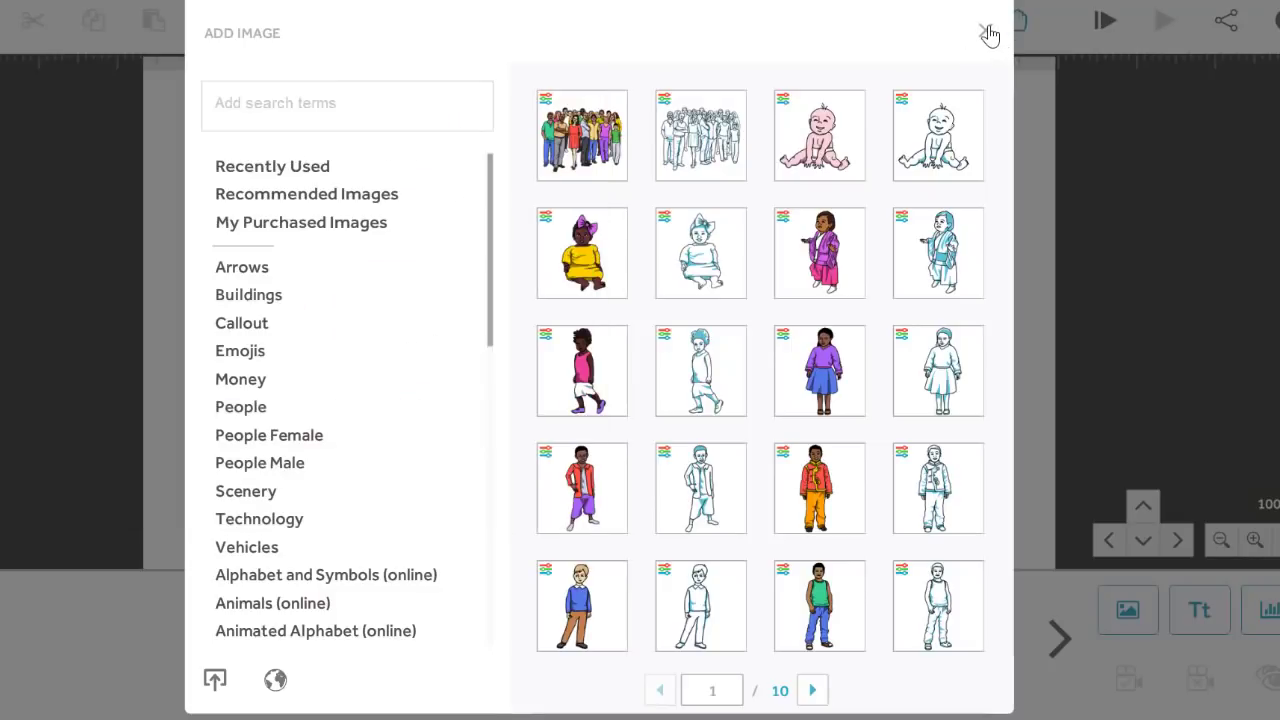
click(985, 32)
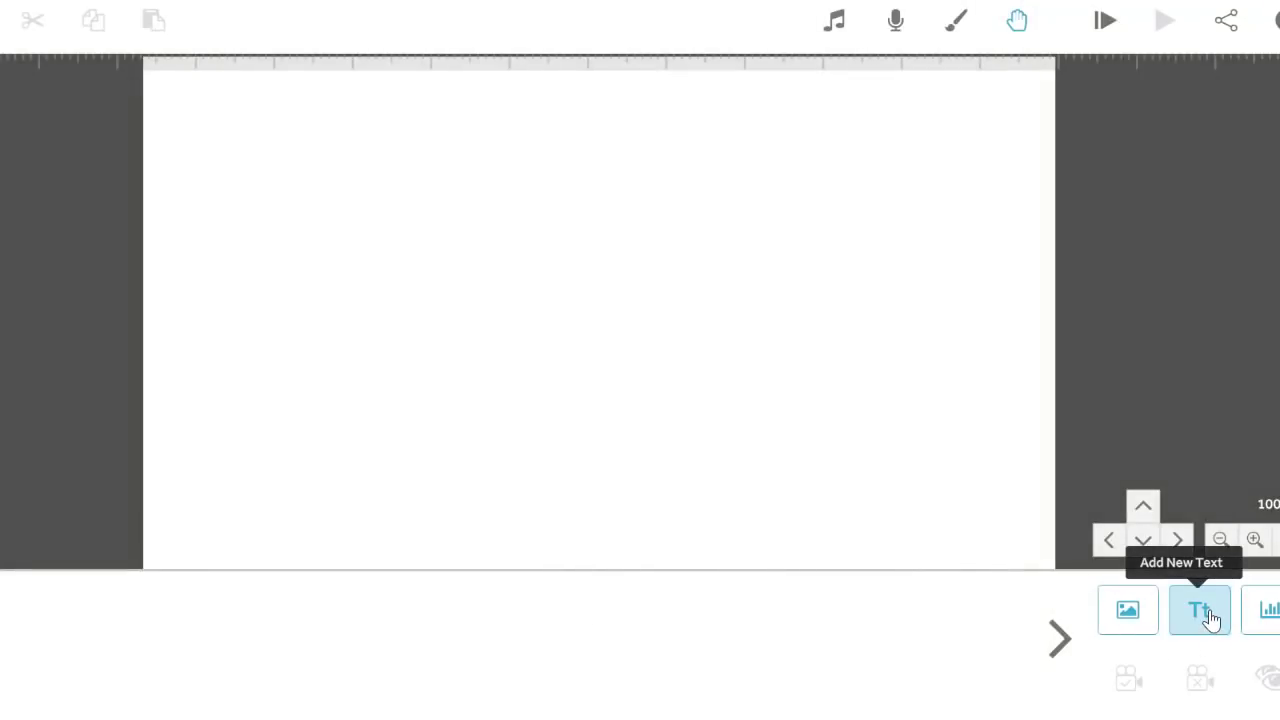
Check the chart option, look over the scribe music library and its import option, and close it without selecting a track.
click(1262, 622)
key(Escape)
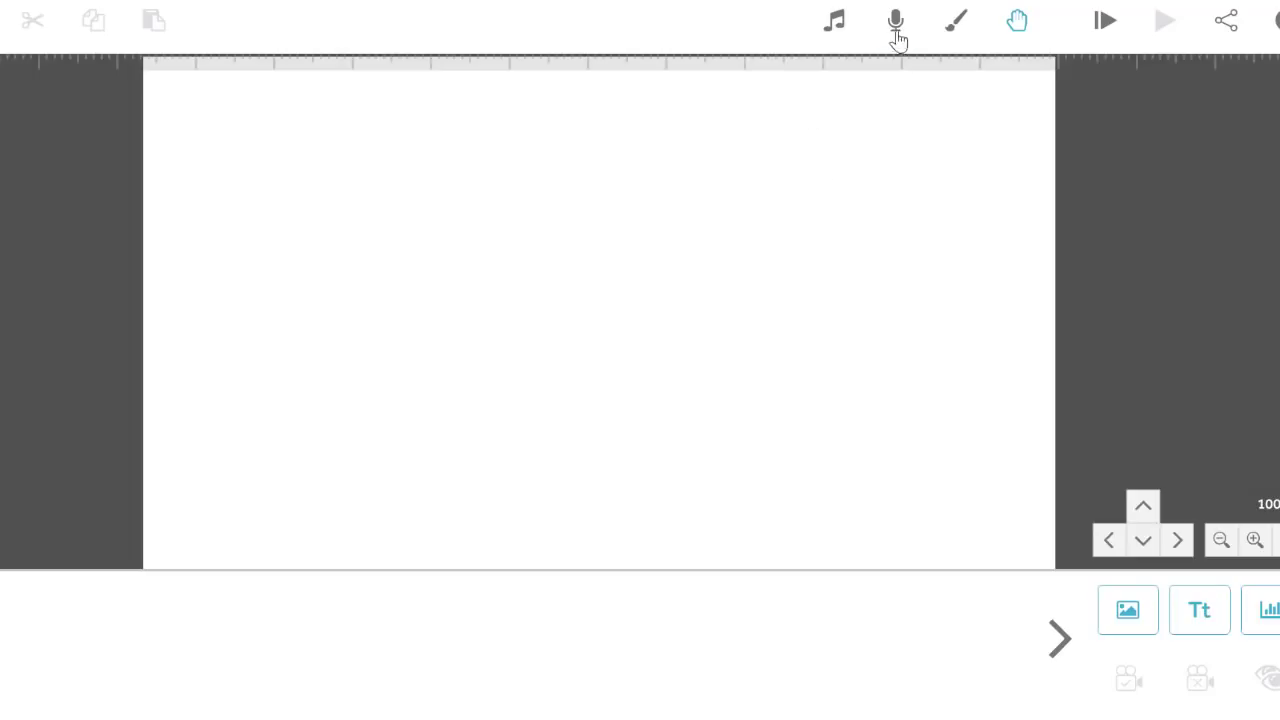
click(843, 37)
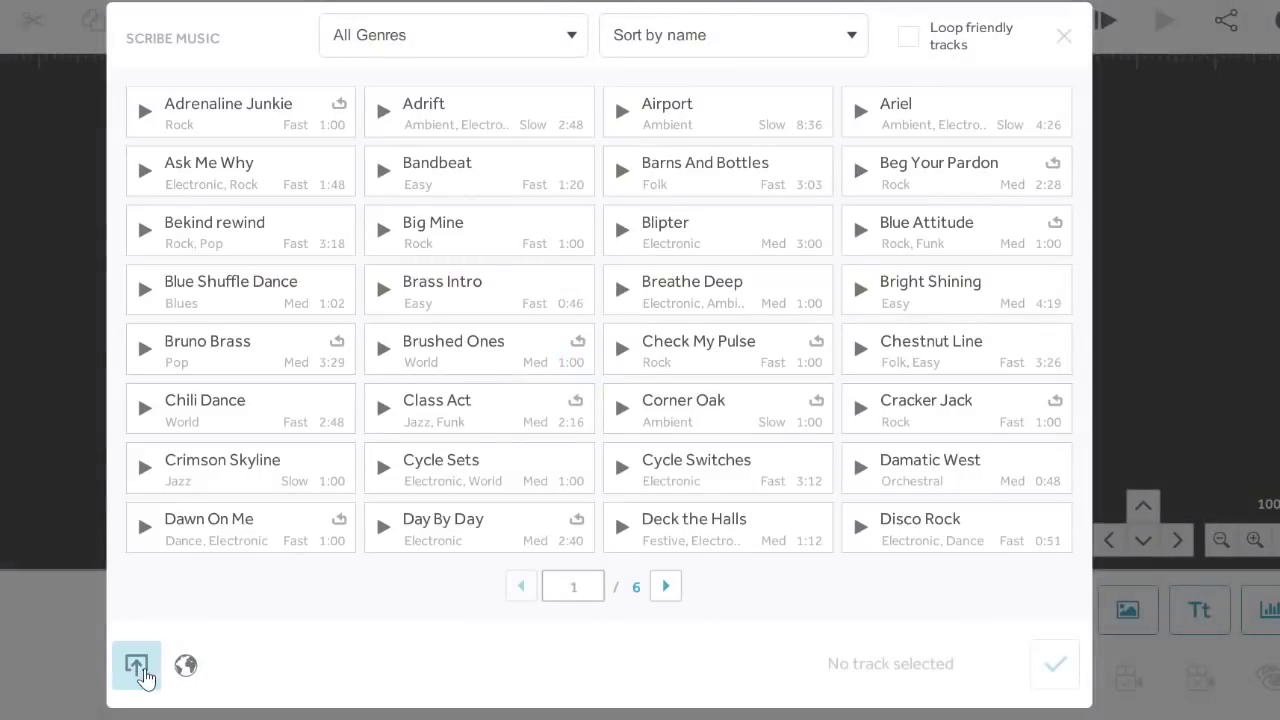
click(1062, 40)
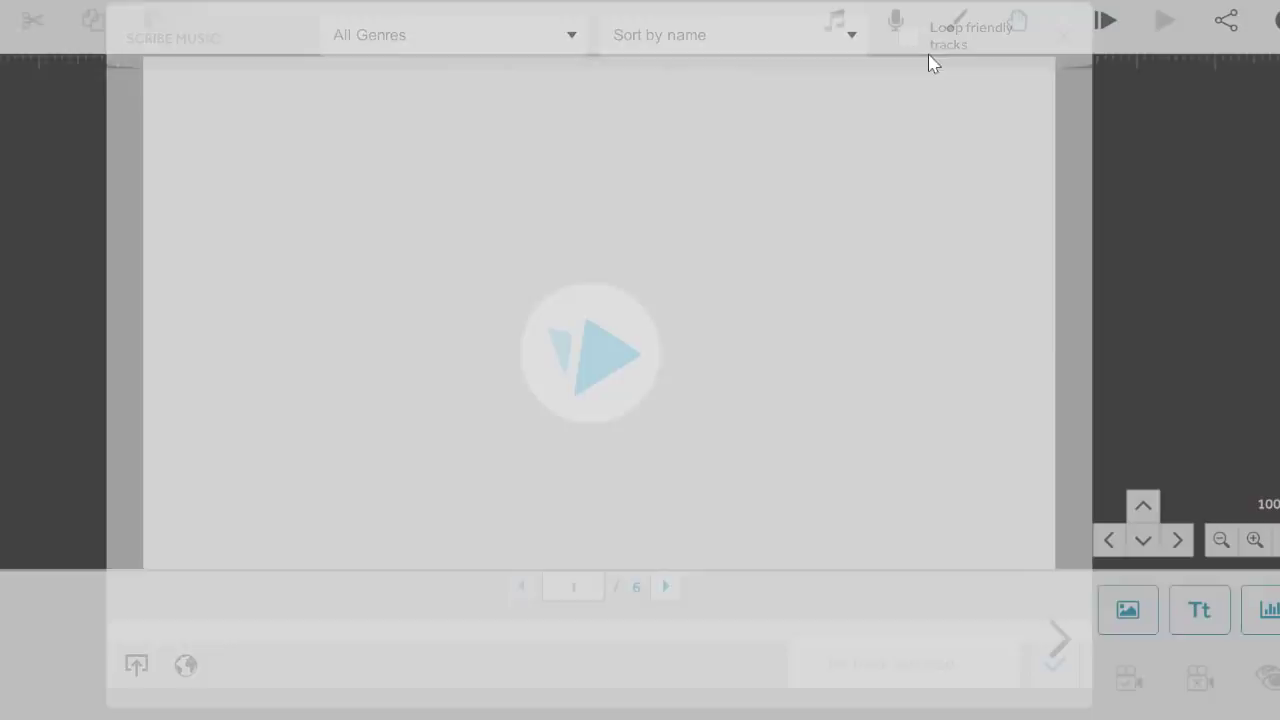
Look over the scribe voiceover options, including audio import and microphone selection, and leave without recording.
click(895, 22)
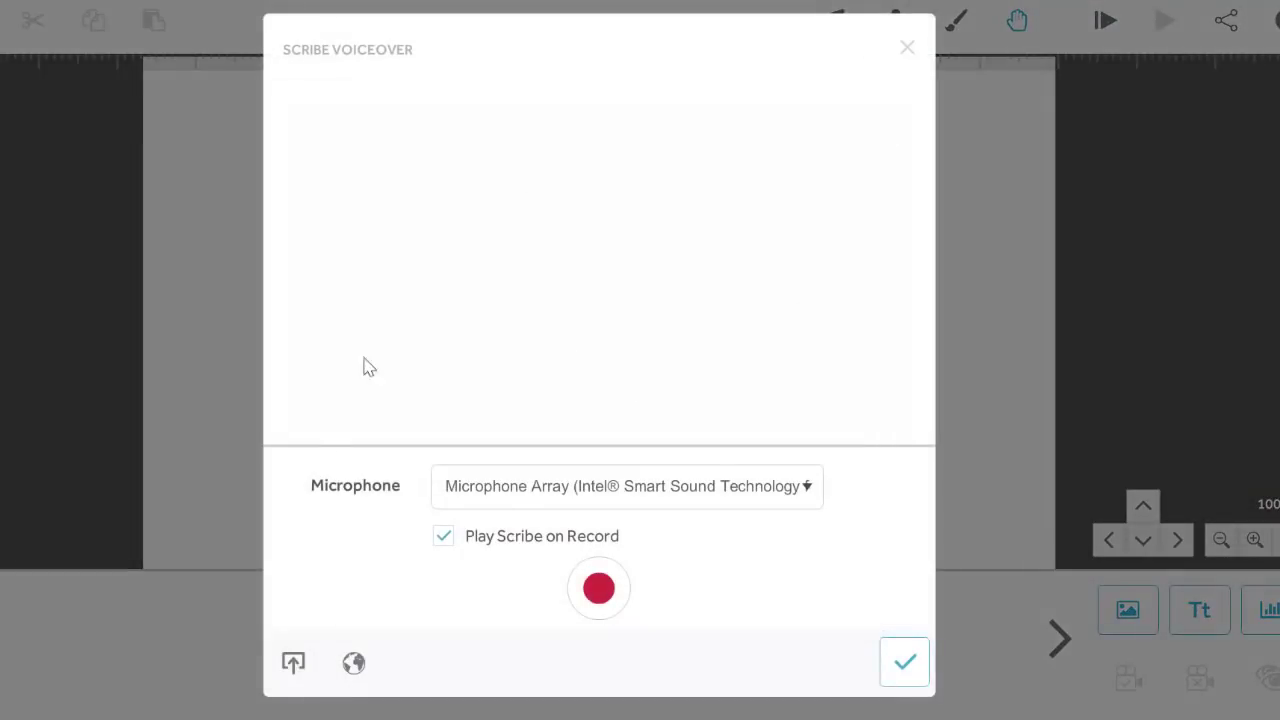
click(297, 668)
click(549, 485)
click(907, 48)
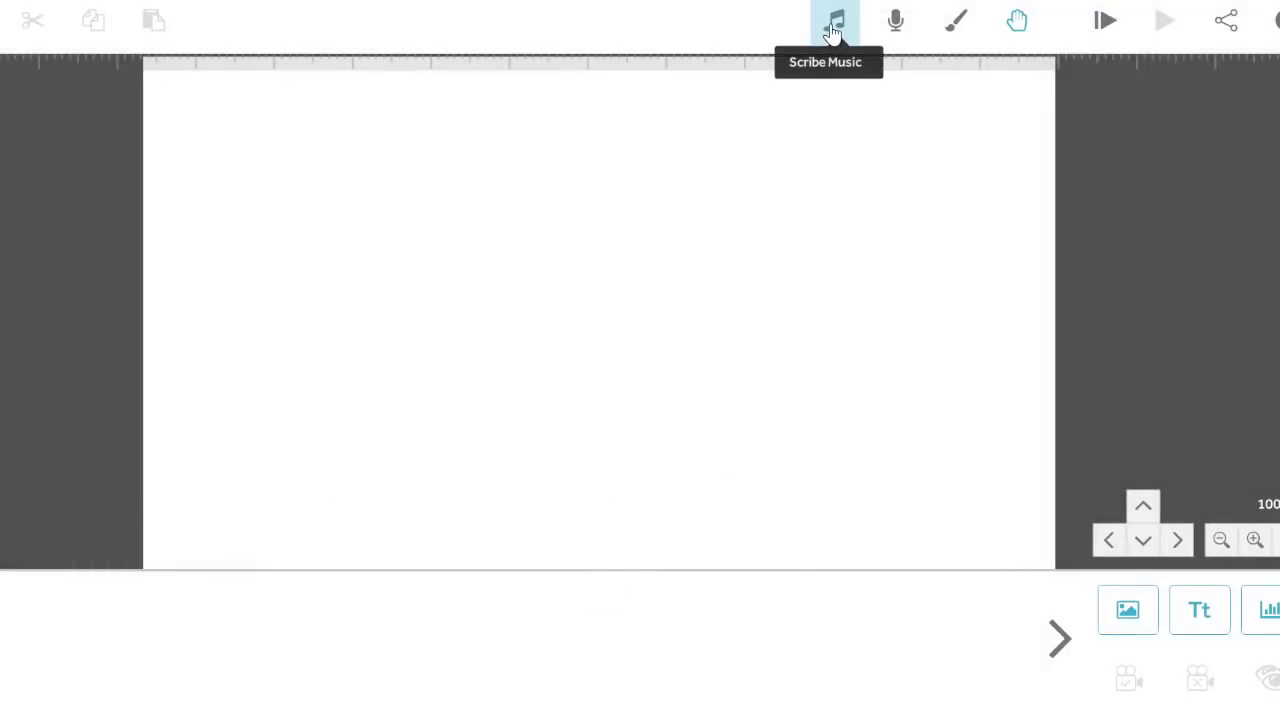
Import the Soekarno narasi MP3 from the soekarno folder as the scribe's music track.
click(830, 33)
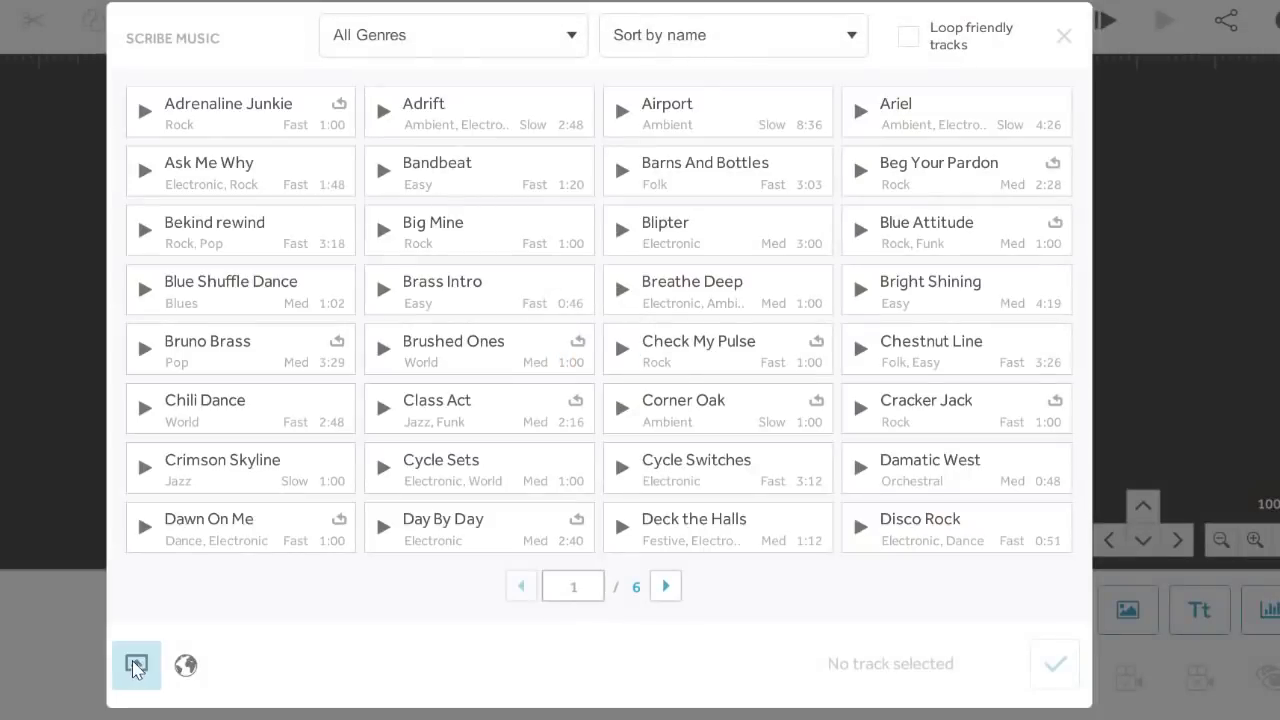
click(132, 664)
click(195, 248)
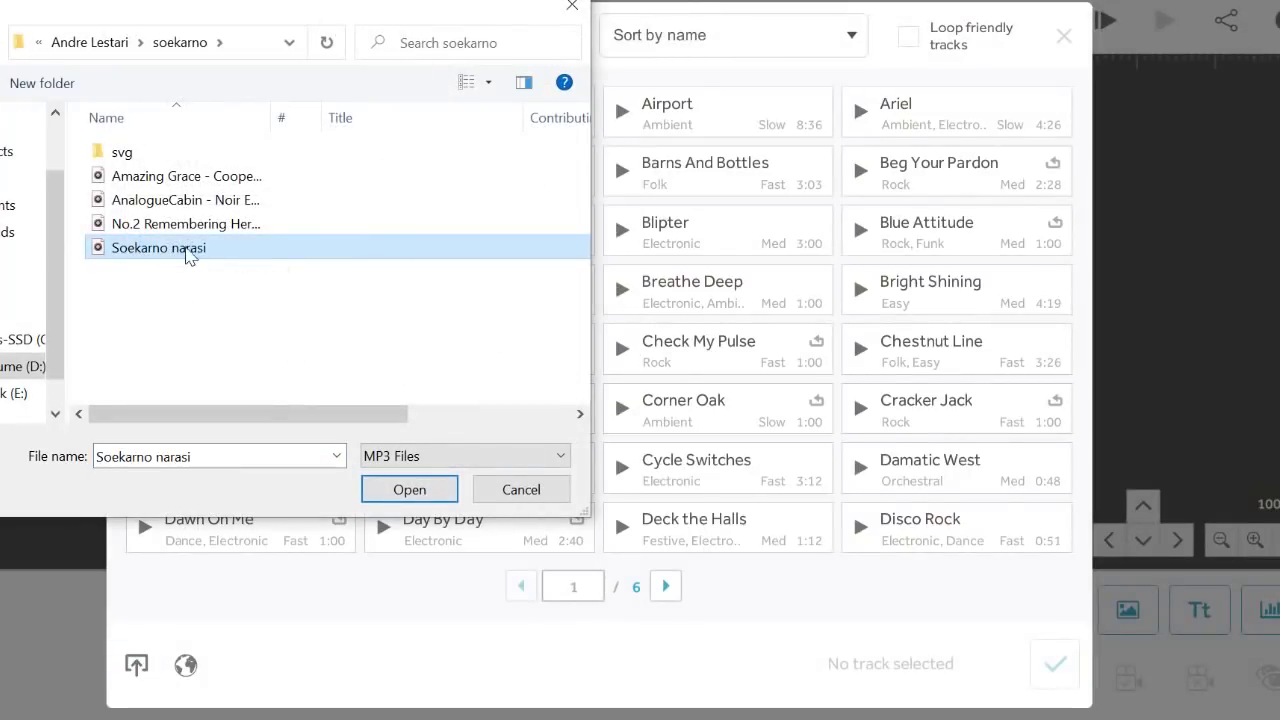
click(418, 497)
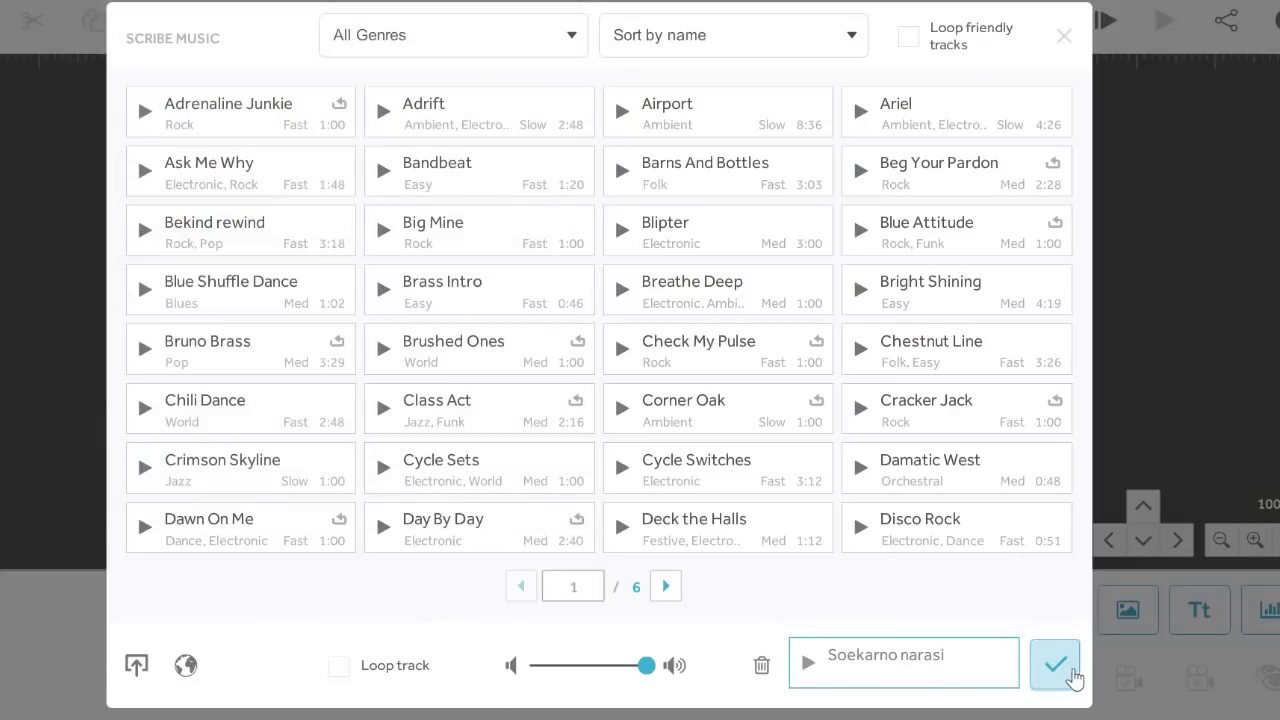
click(1058, 666)
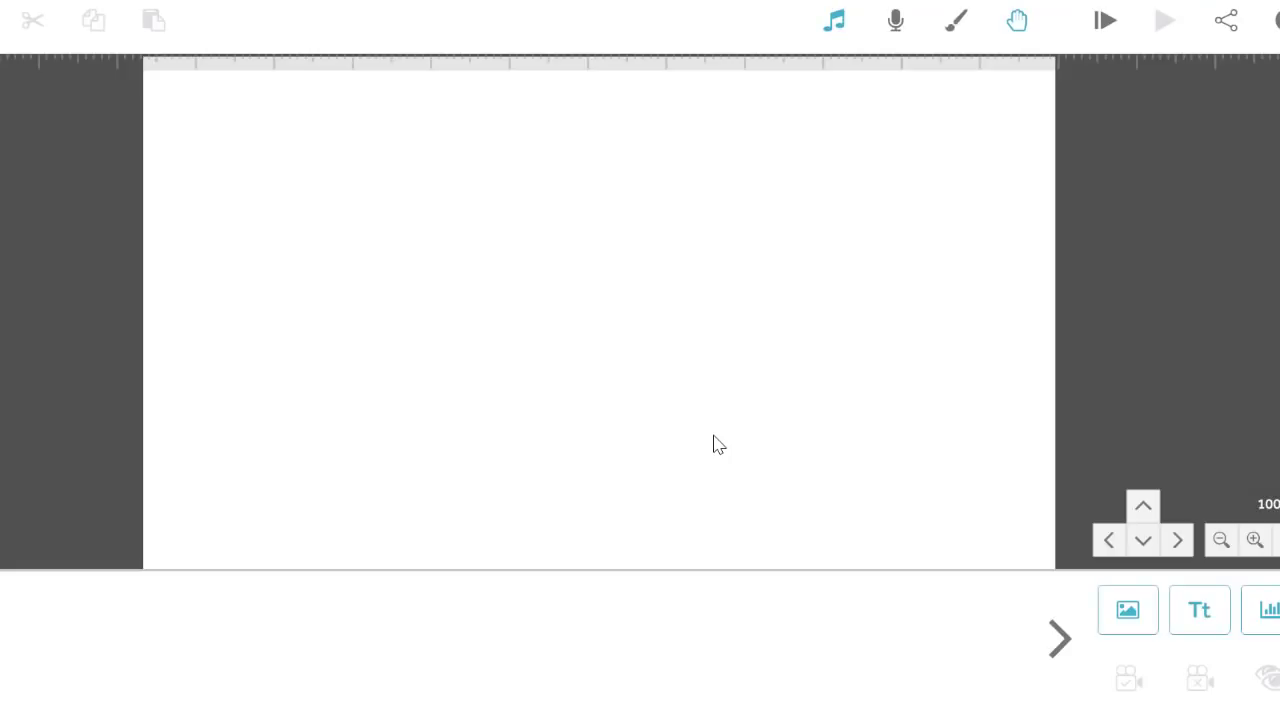
Choose the black-and-white Soekarno portrait file from the computer for import as an image.
click(1134, 618)
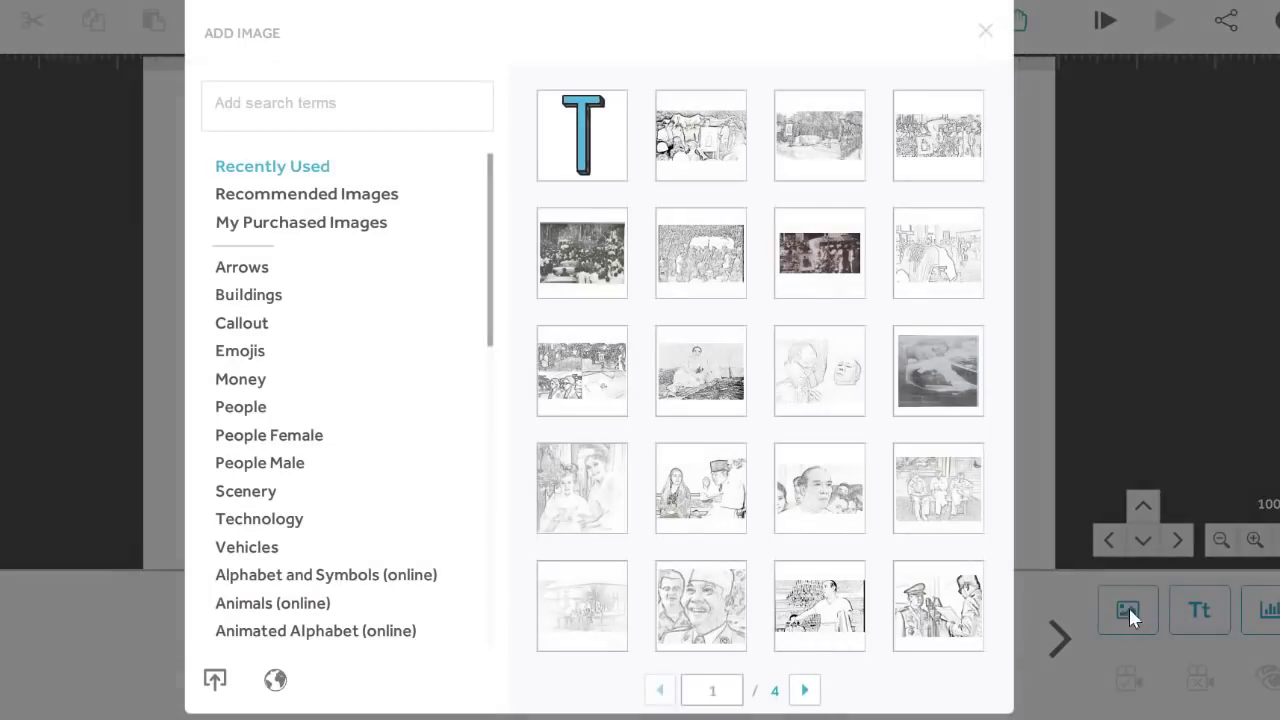
click(213, 688)
click(265, 345)
click(410, 490)
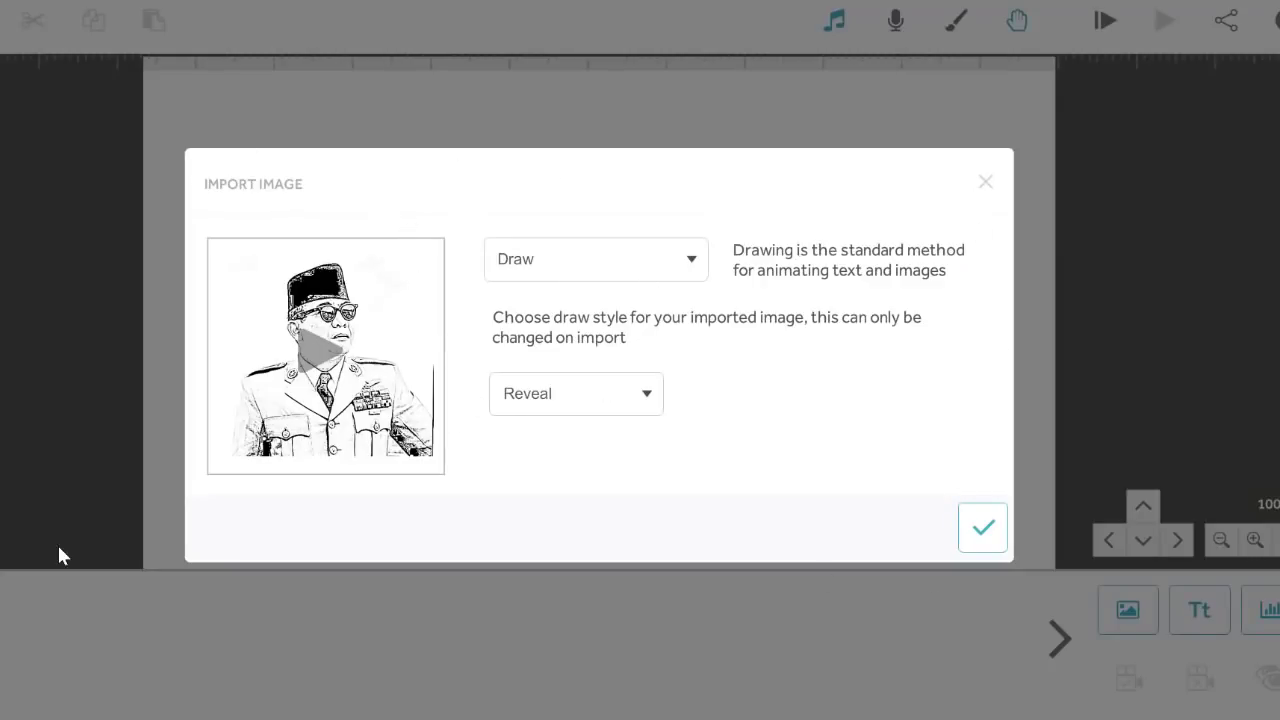
Preview the portrait's drawing animation with the Reveal draw style.
click(587, 406)
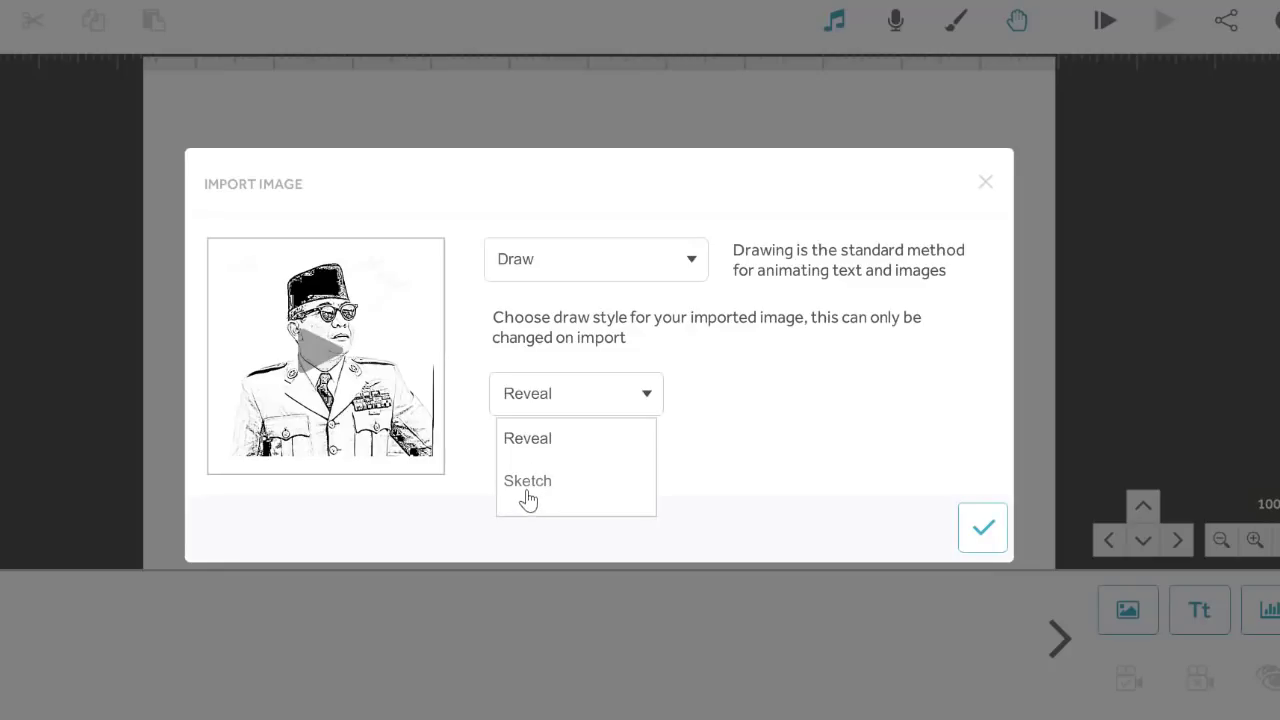
click(538, 448)
click(322, 352)
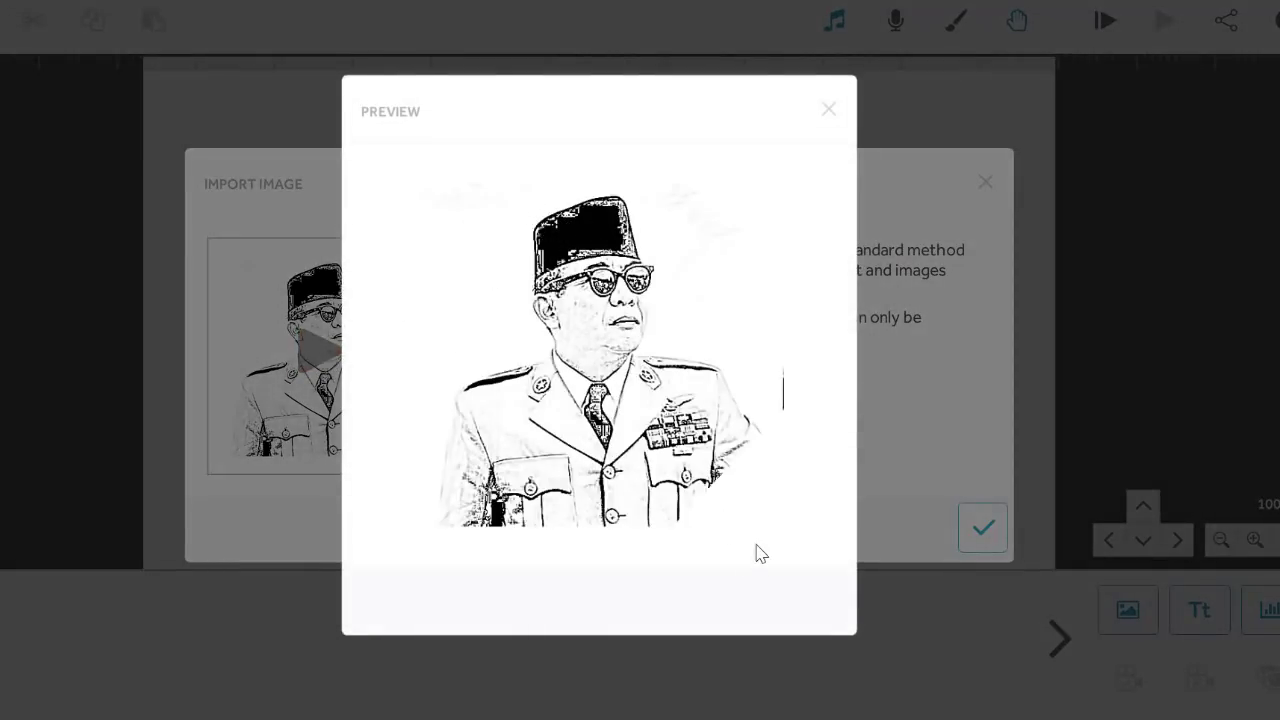
click(828, 110)
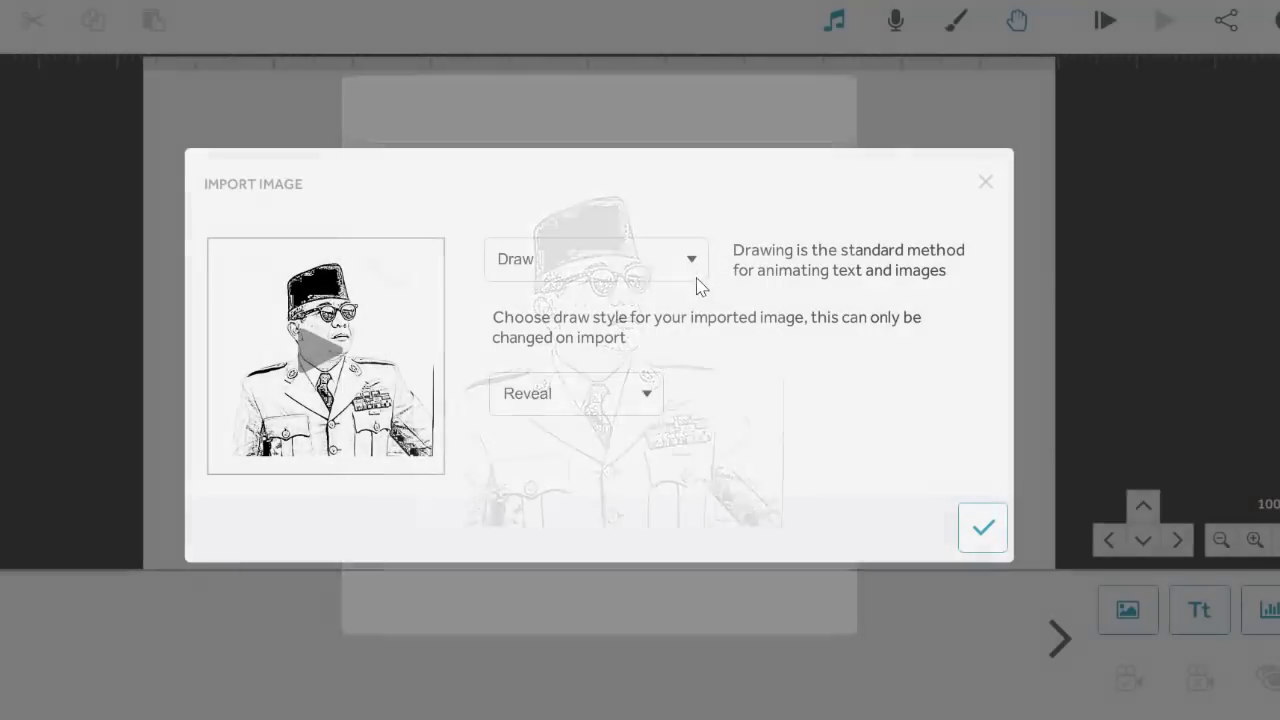
Switch the draw style to Sketch, preview the portrait's animation, and return the style to Reveal.
click(576, 400)
click(557, 488)
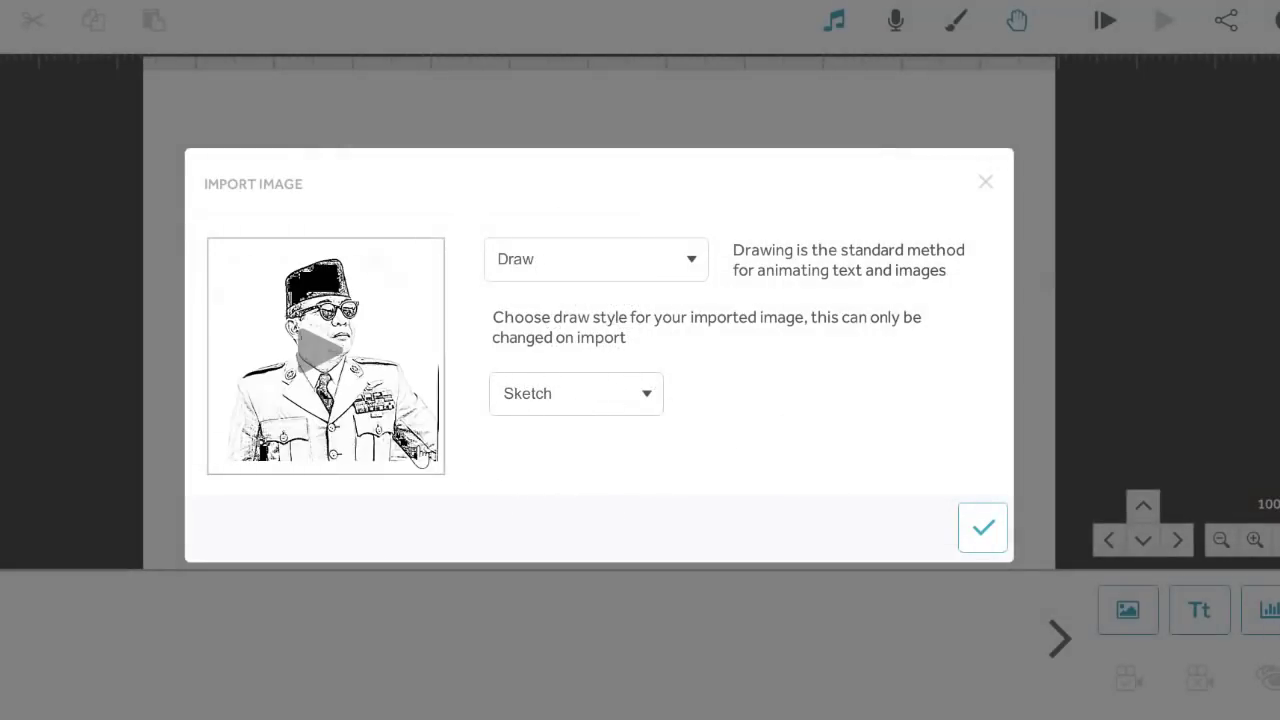
click(327, 358)
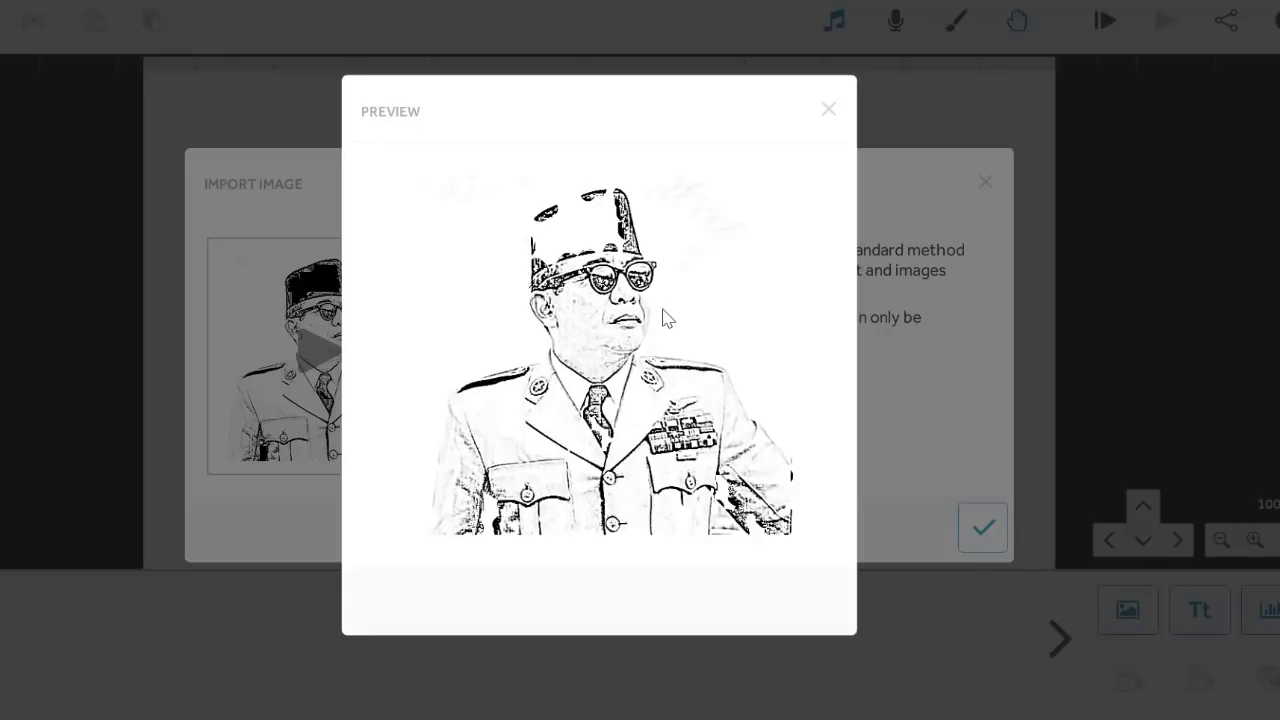
click(828, 110)
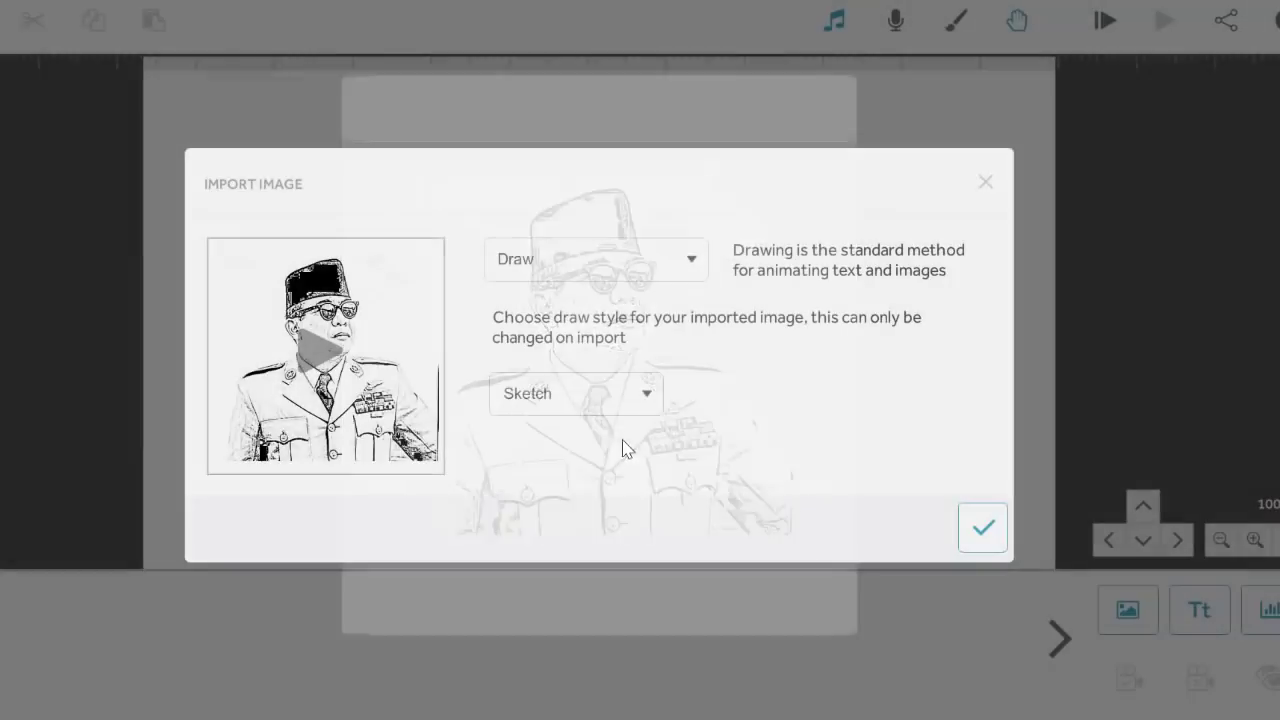
click(545, 410)
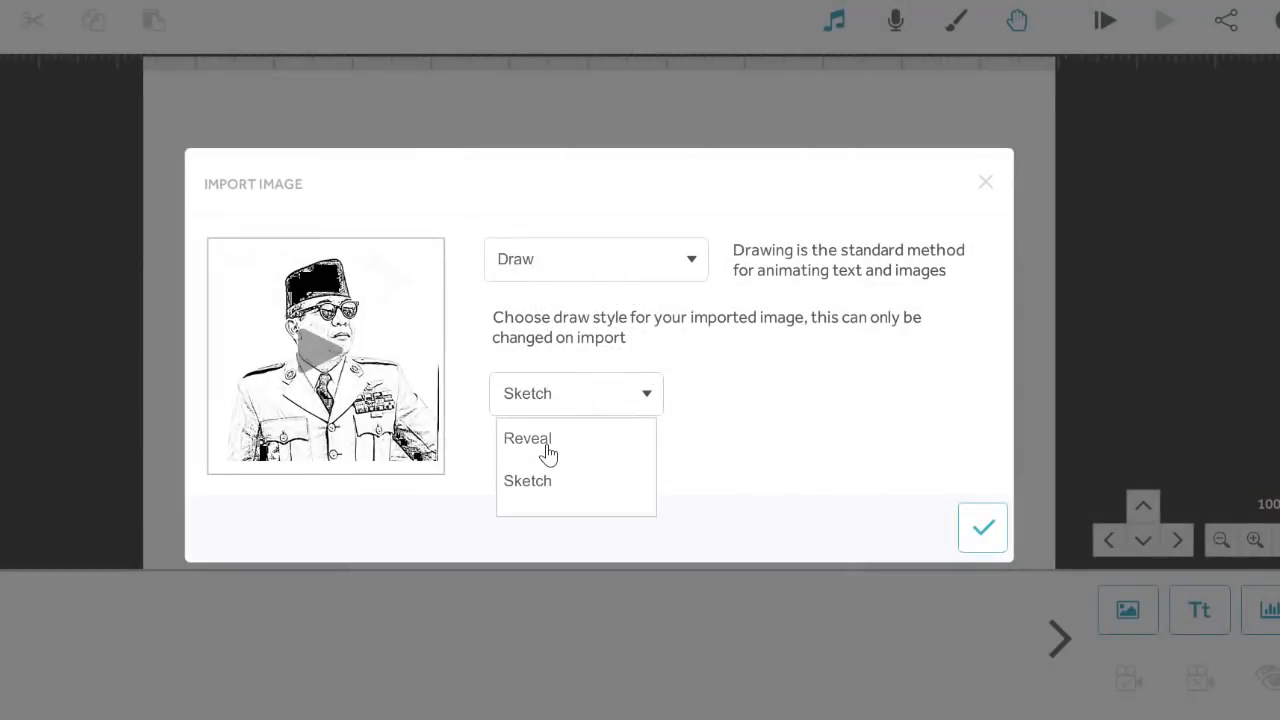
click(540, 440)
Import the portrait with the Draw animation method and the Sketch draw style.
click(557, 407)
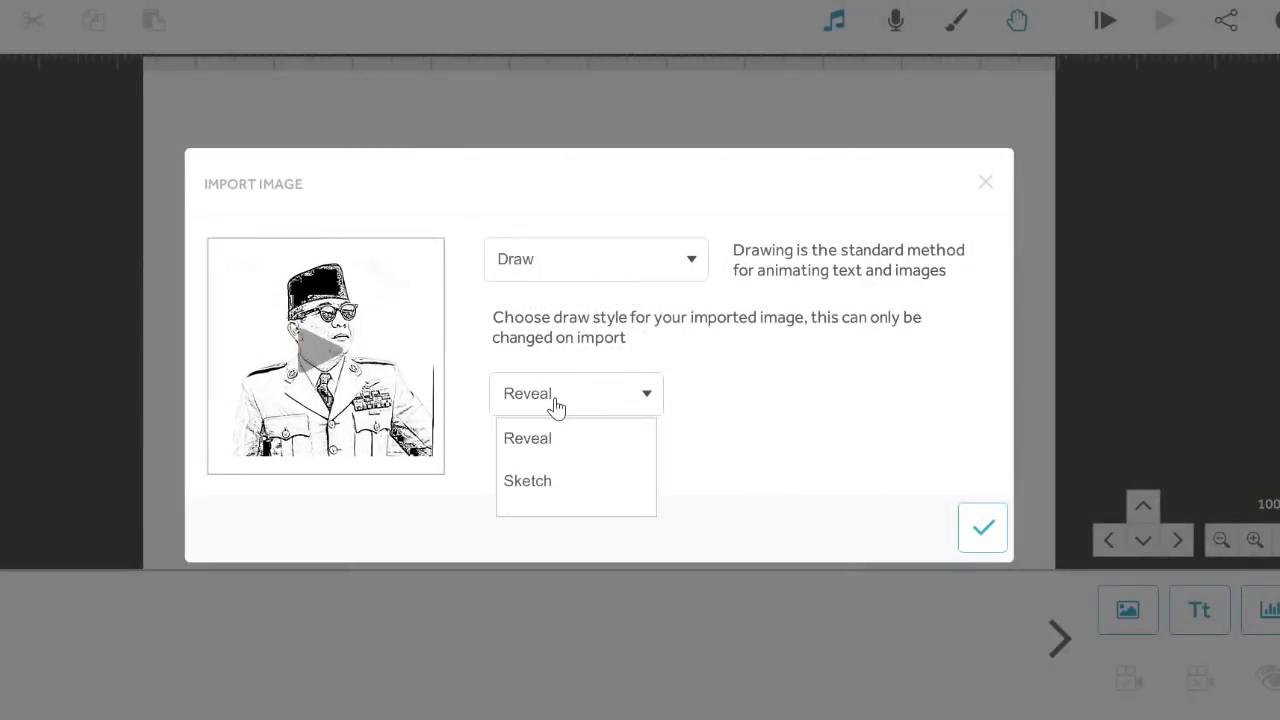
click(541, 484)
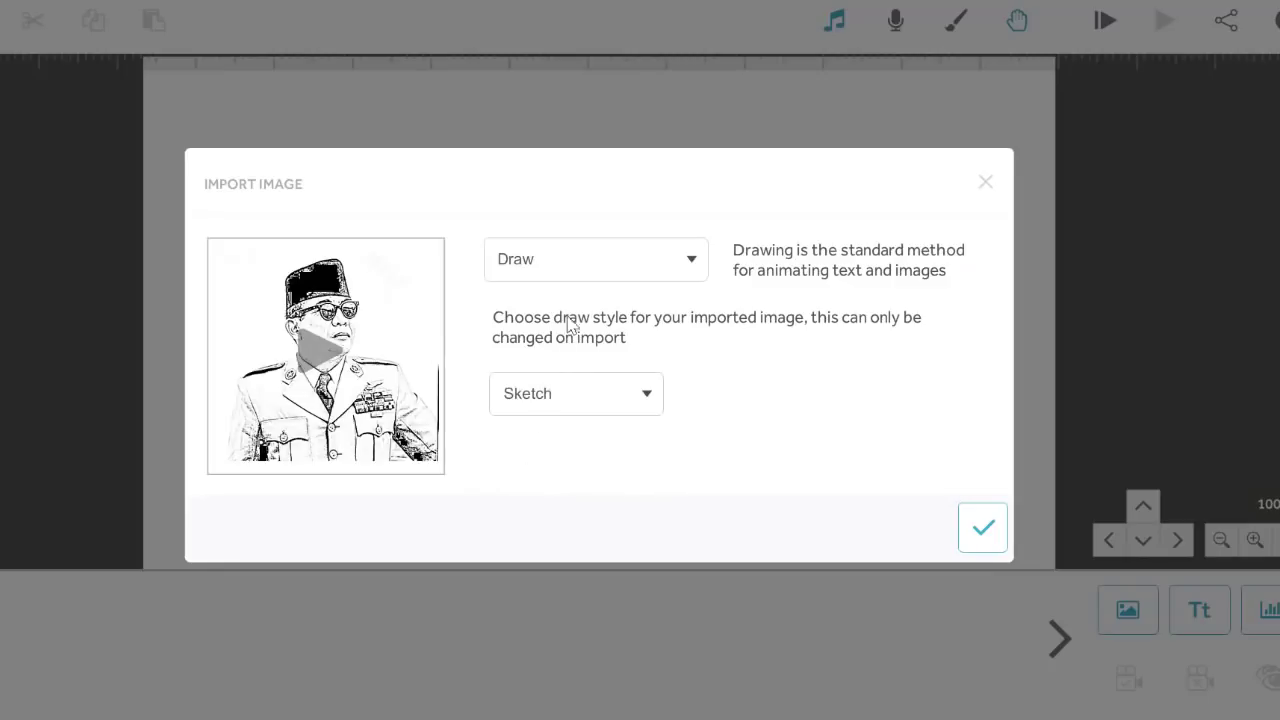
click(560, 266)
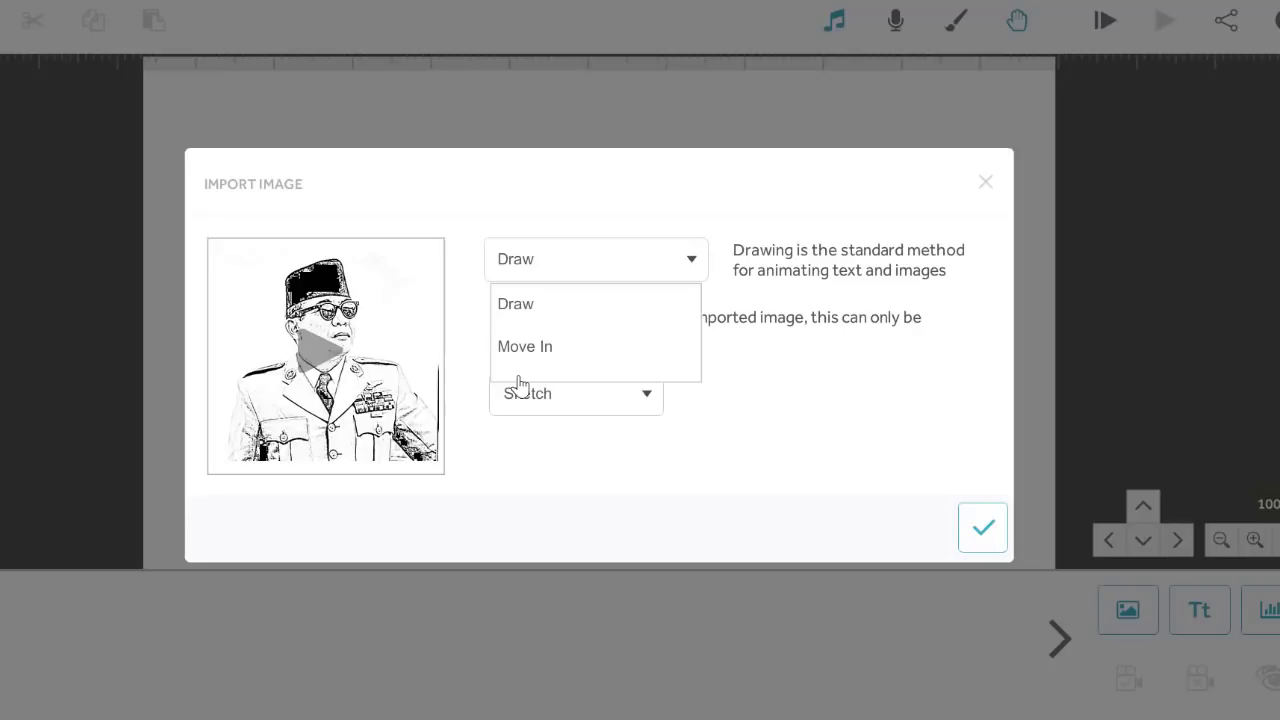
click(537, 306)
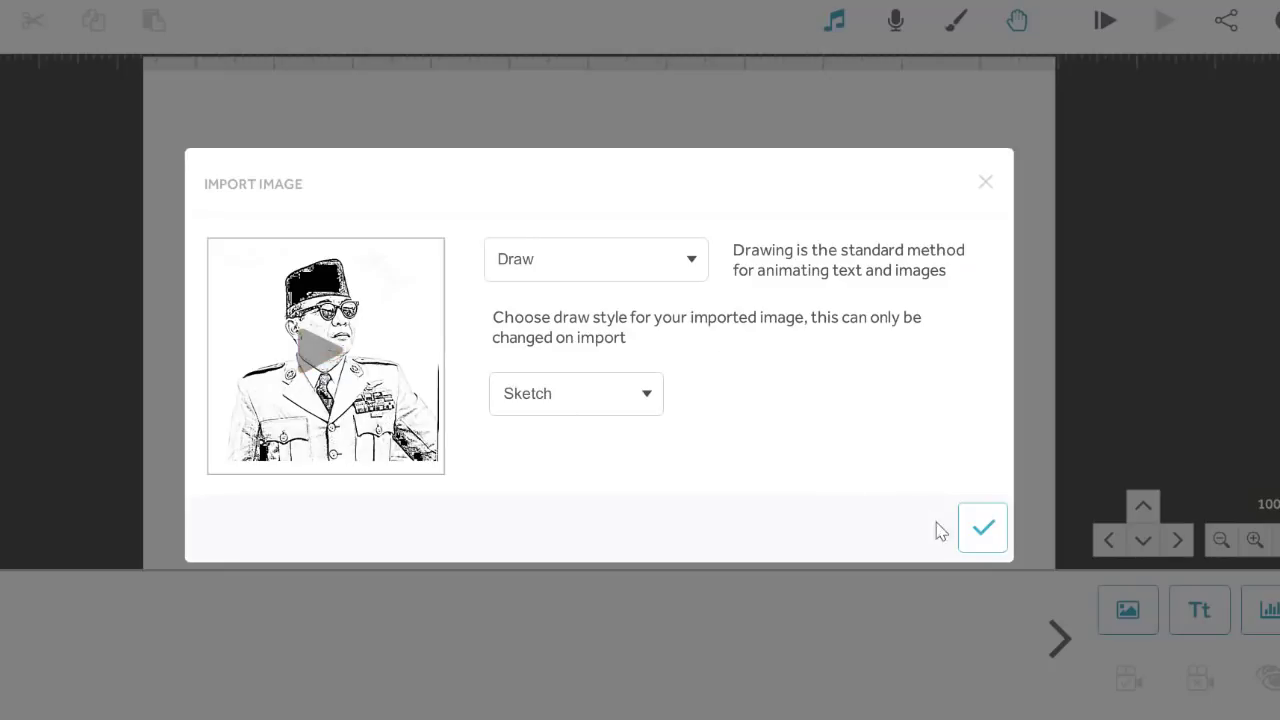
click(979, 548)
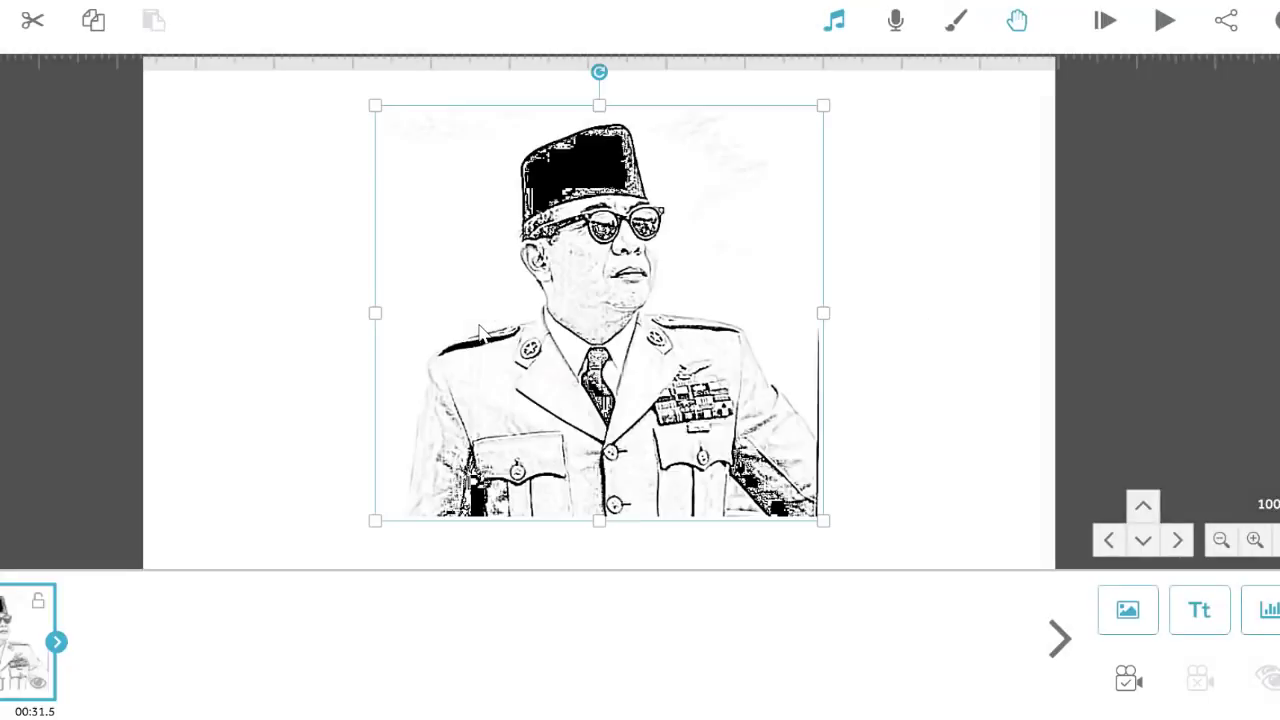
Move the portrait to the upper-left part of the canvas, and toggle its visibility off and on again.
mouse_move(532, 276)
mouse_down()
mouse_move(372, 232)
mouse_move(436, 256)
mouse_move(336, 236)
mouse_move(709, 274)
mouse_move(603, 295)
mouse_move(400, 250)
mouse_move(377, 268)
mouse_move(423, 276)
mouse_move(400, 268)
mouse_up()
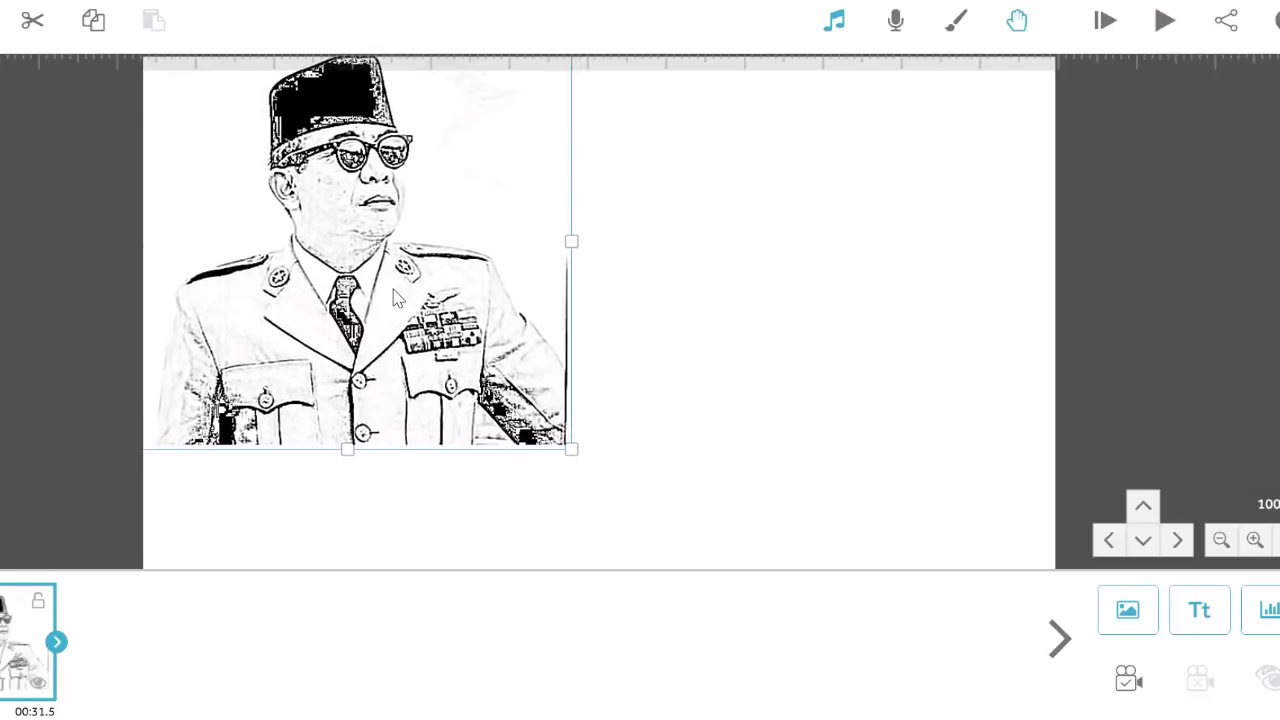
click(672, 222)
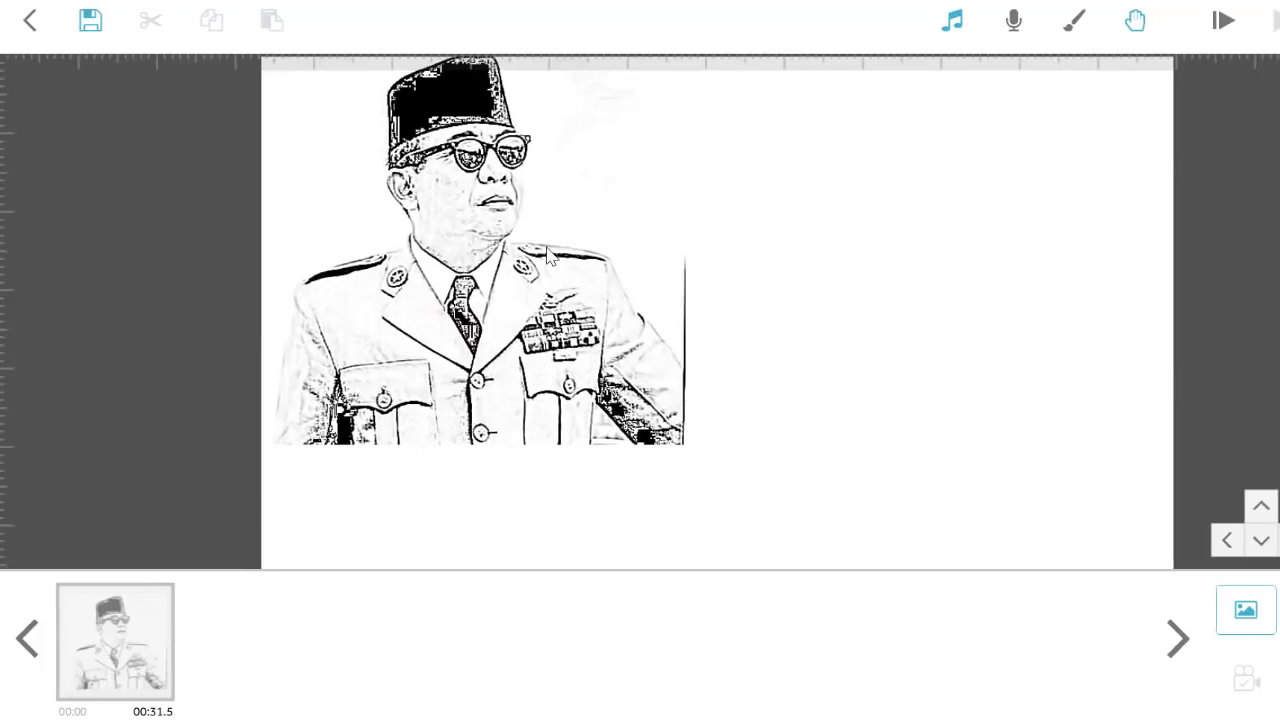
click(548, 257)
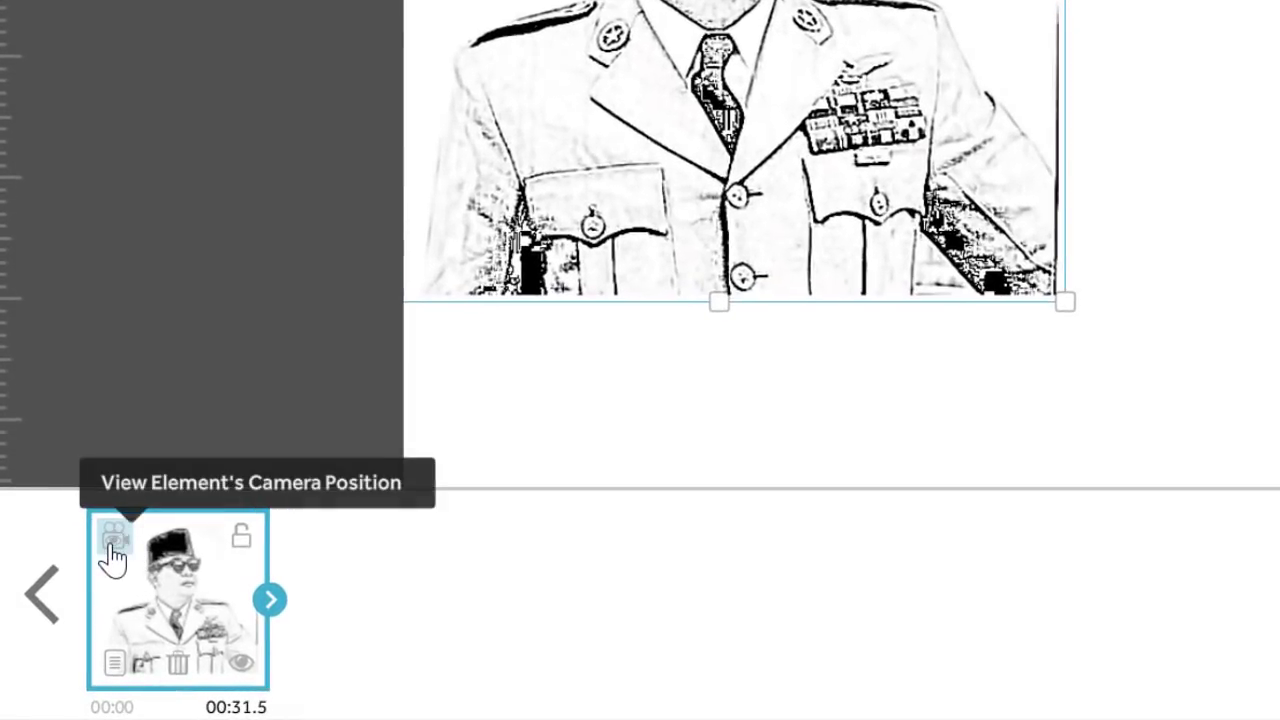
click(242, 664)
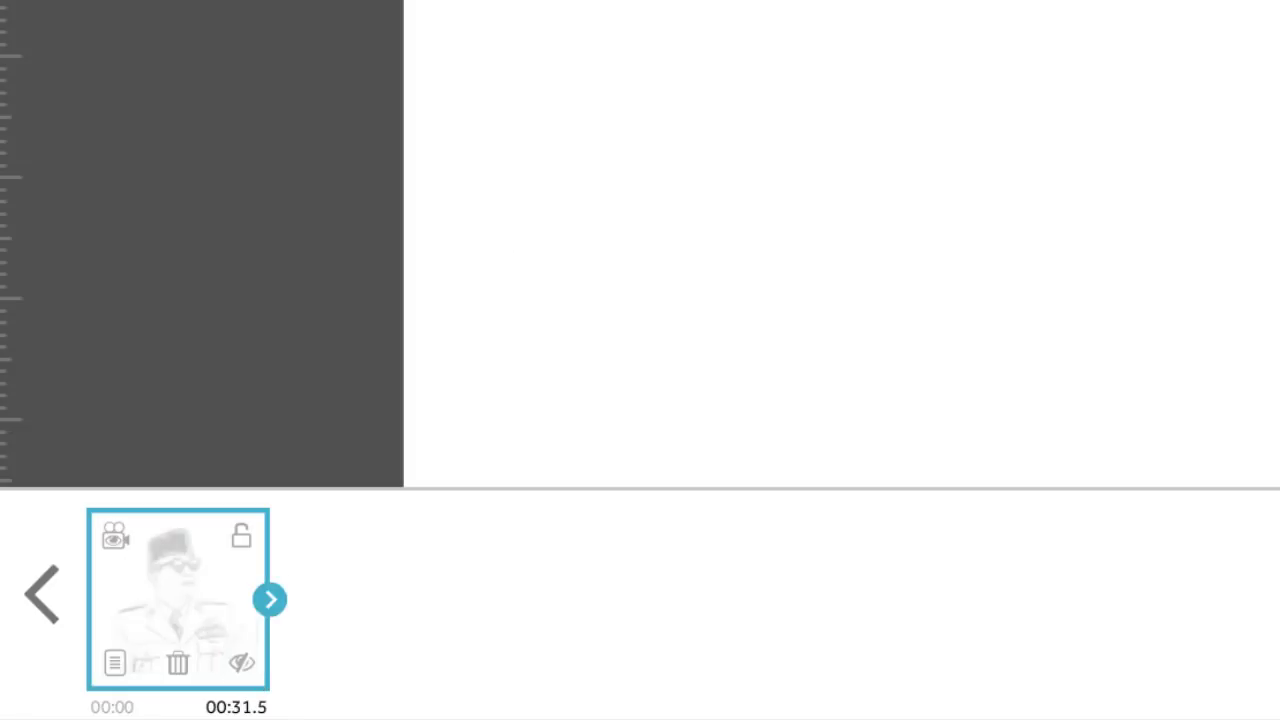
click(244, 663)
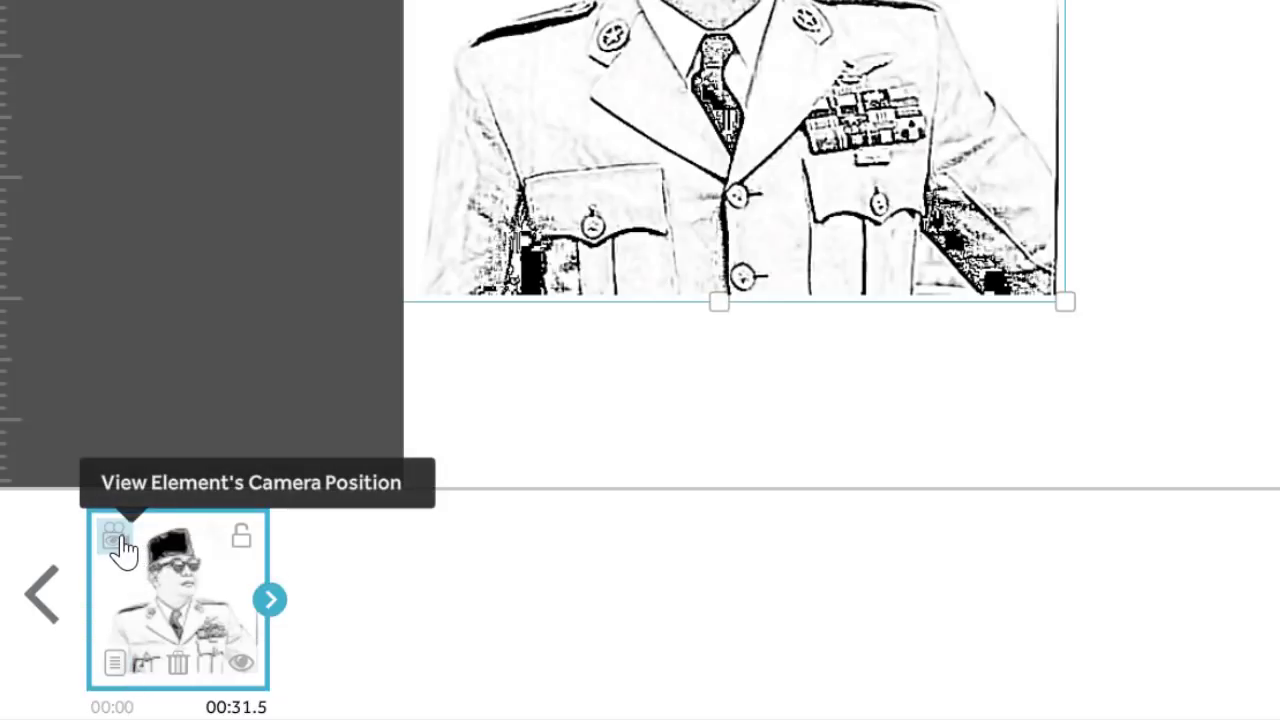
Return to the portrait element's camera position and move the portrait toward the left side of the canvas.
drag(957, 400, 352, 397)
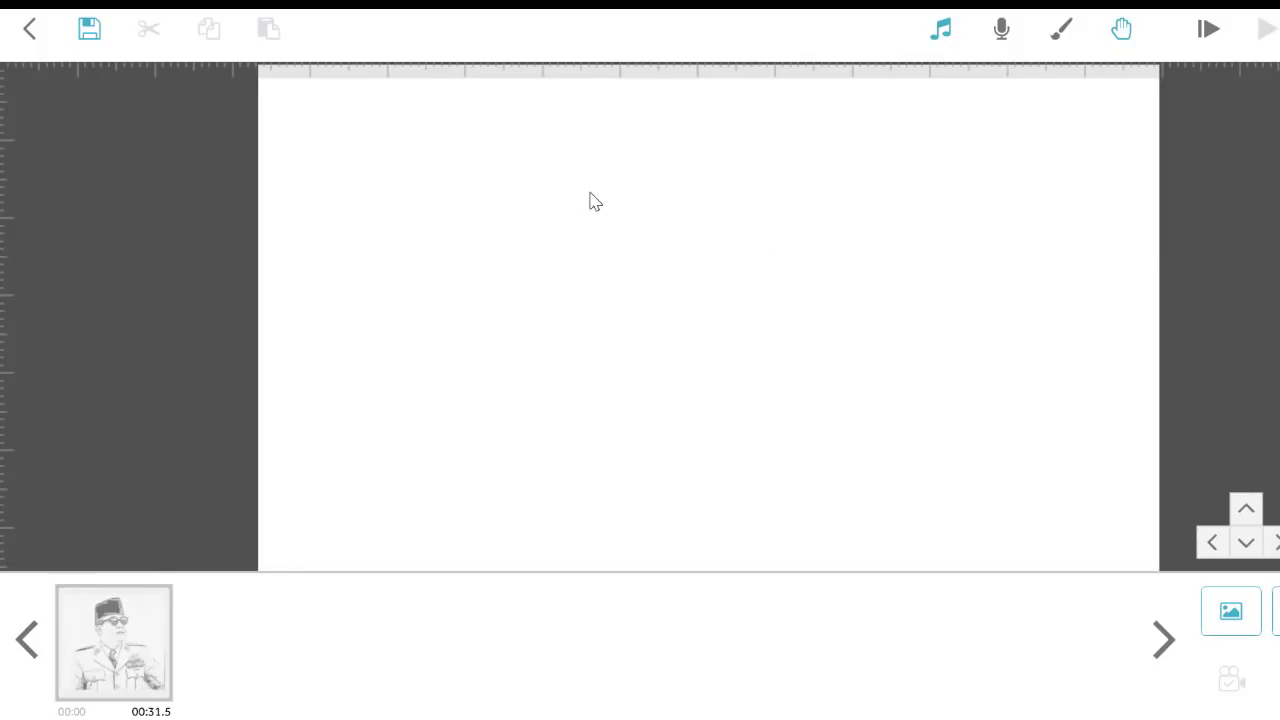
click(90, 666)
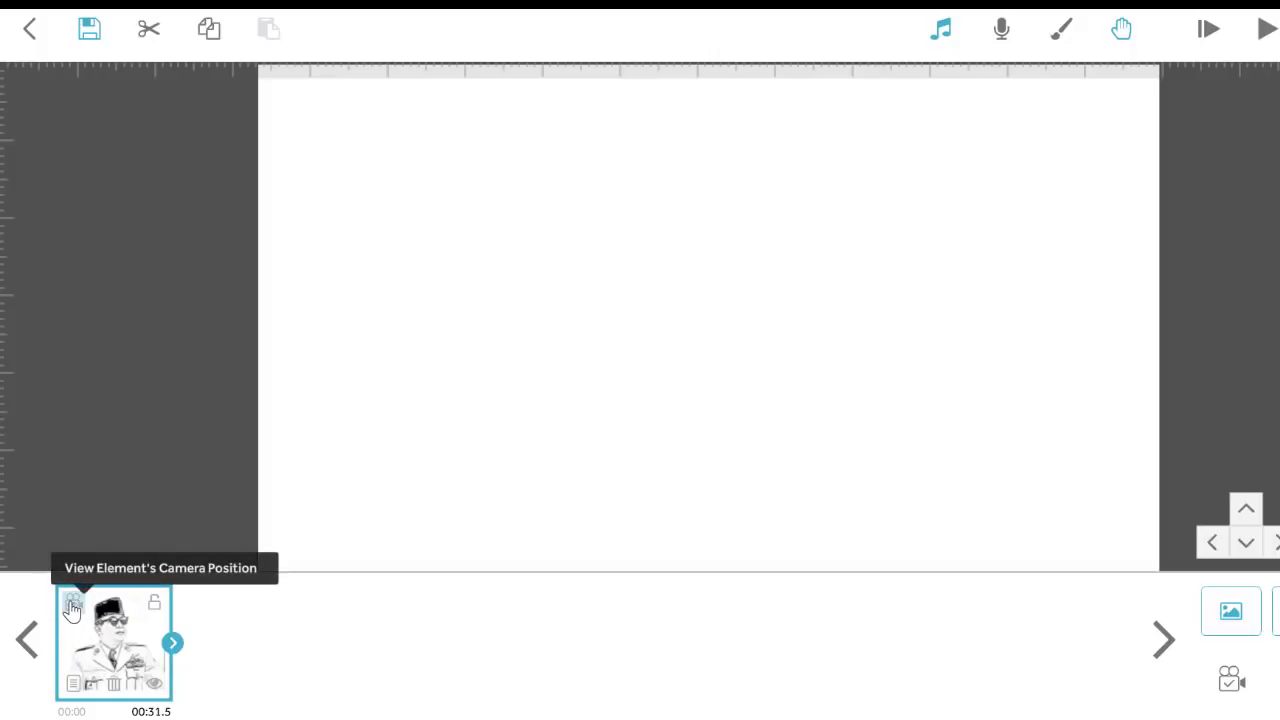
click(72, 606)
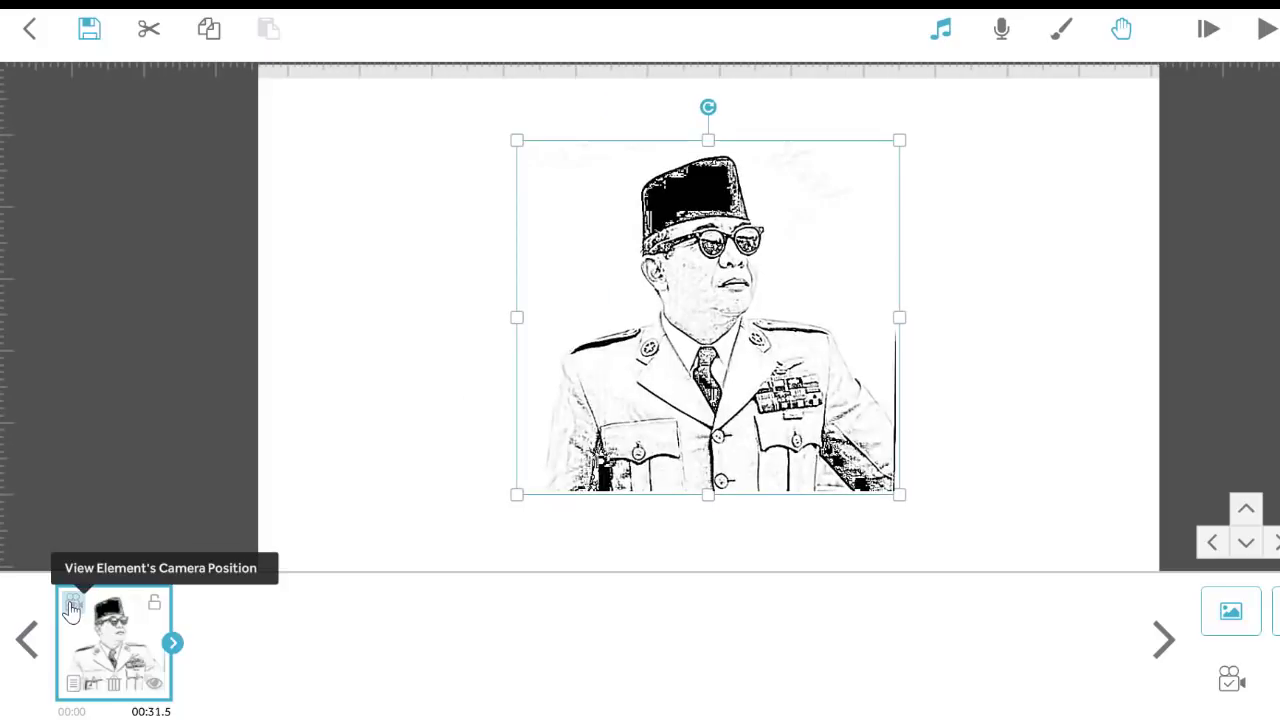
click(970, 305)
drag(660, 350, 432, 232)
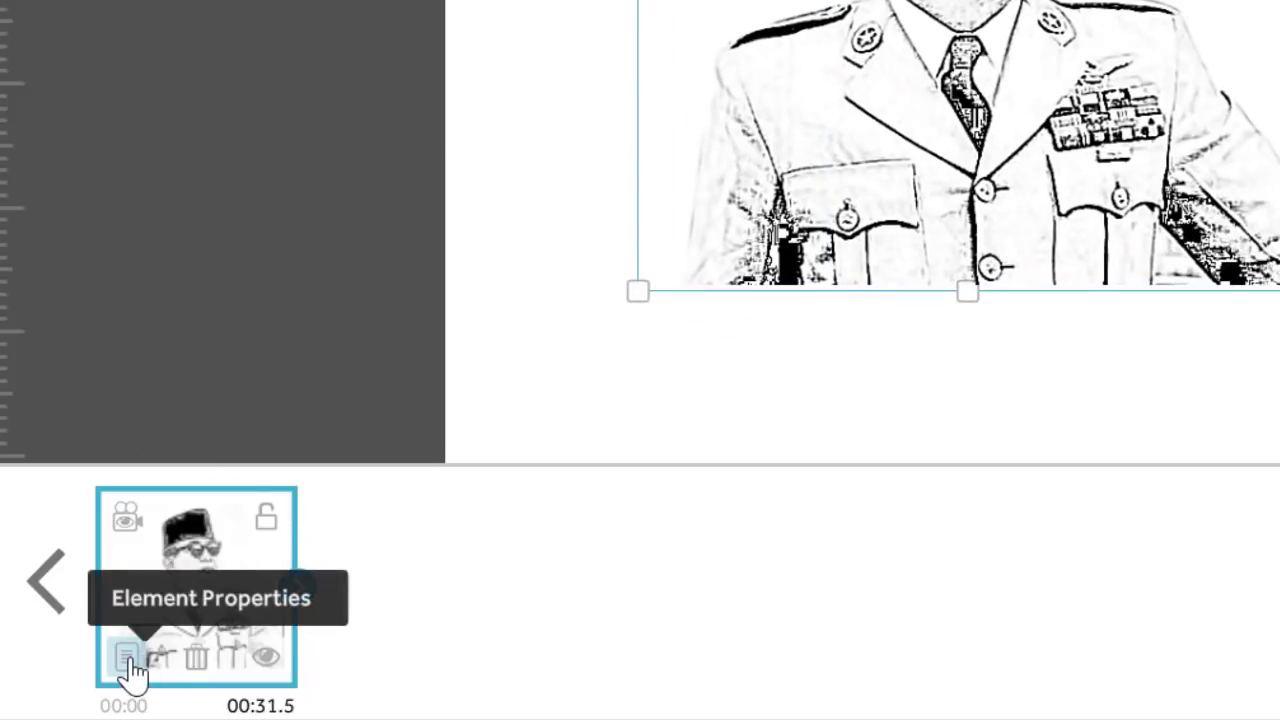
Open the portrait's element properties and preview its drawing animation.
click(128, 658)
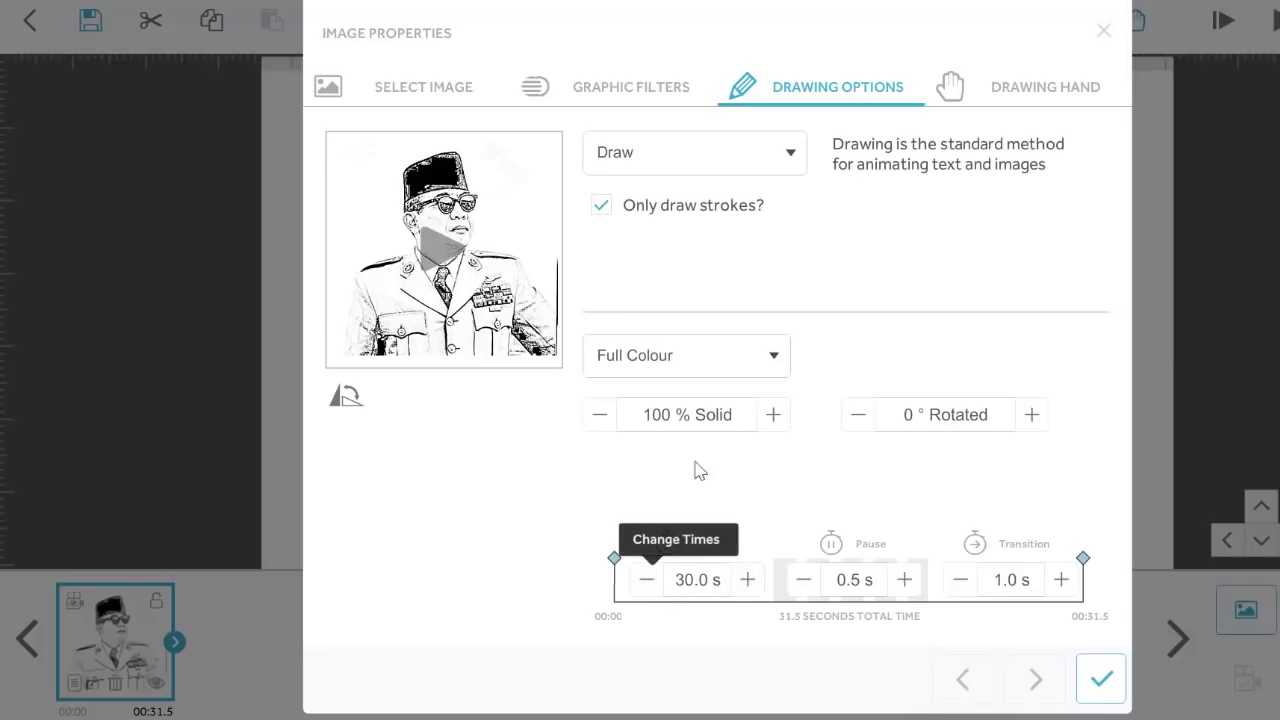
click(458, 257)
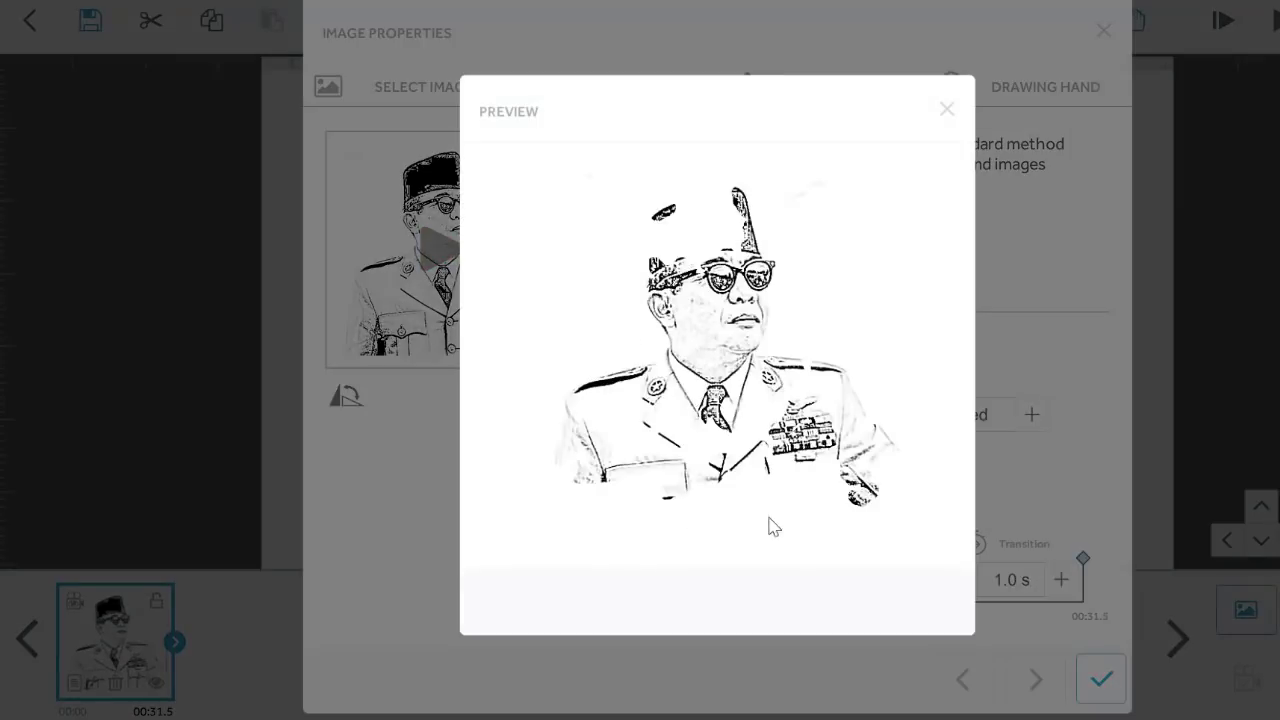
click(946, 112)
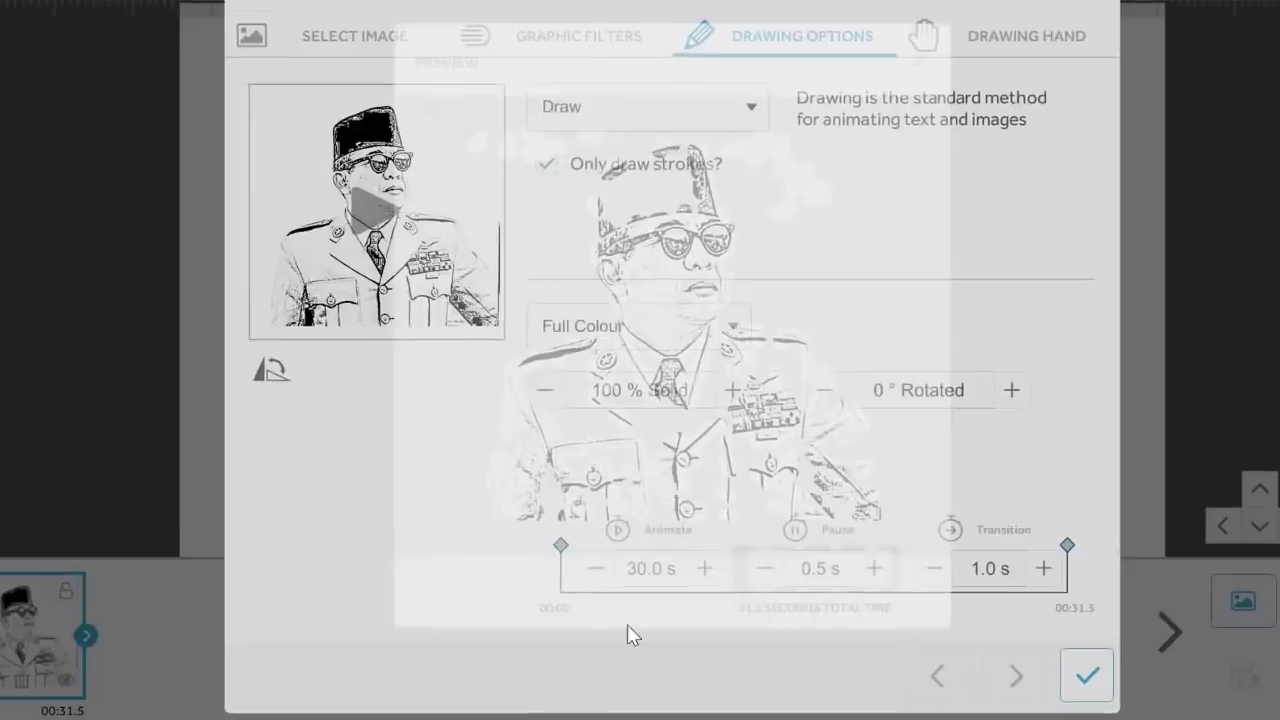
Set the portrait's animate time to 5 seconds.
click(636, 566)
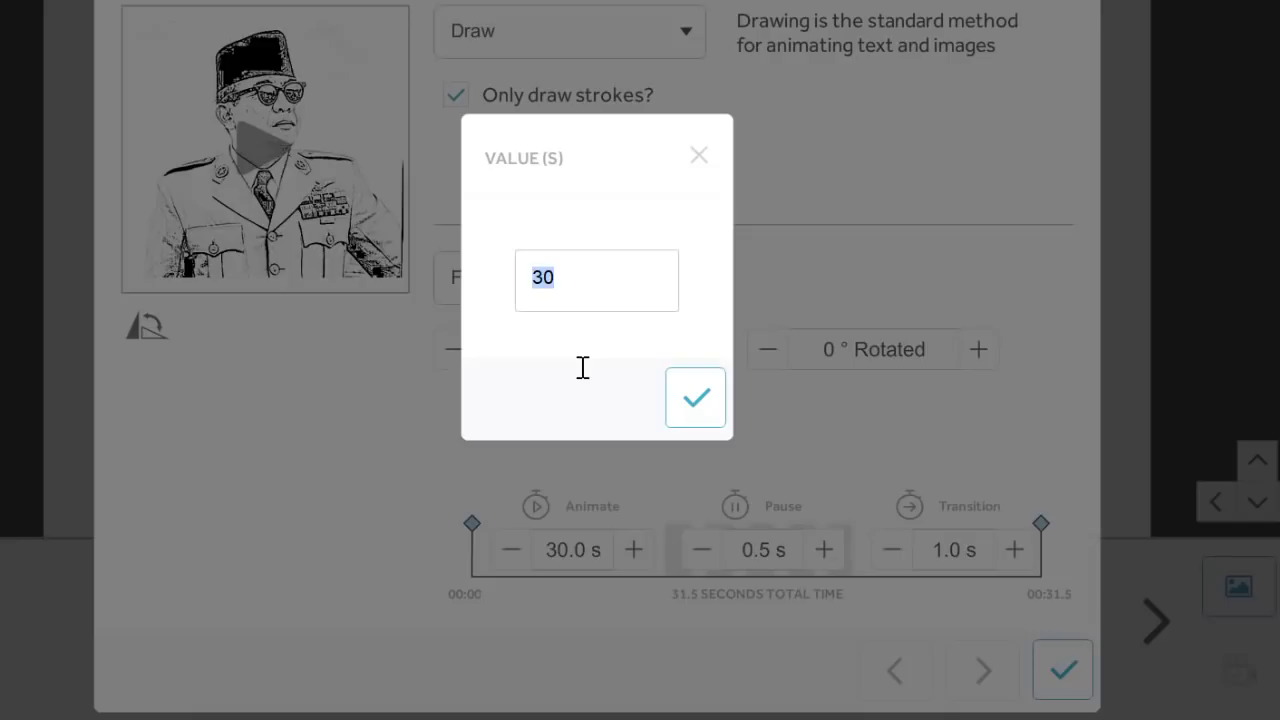
text(5)
click(716, 402)
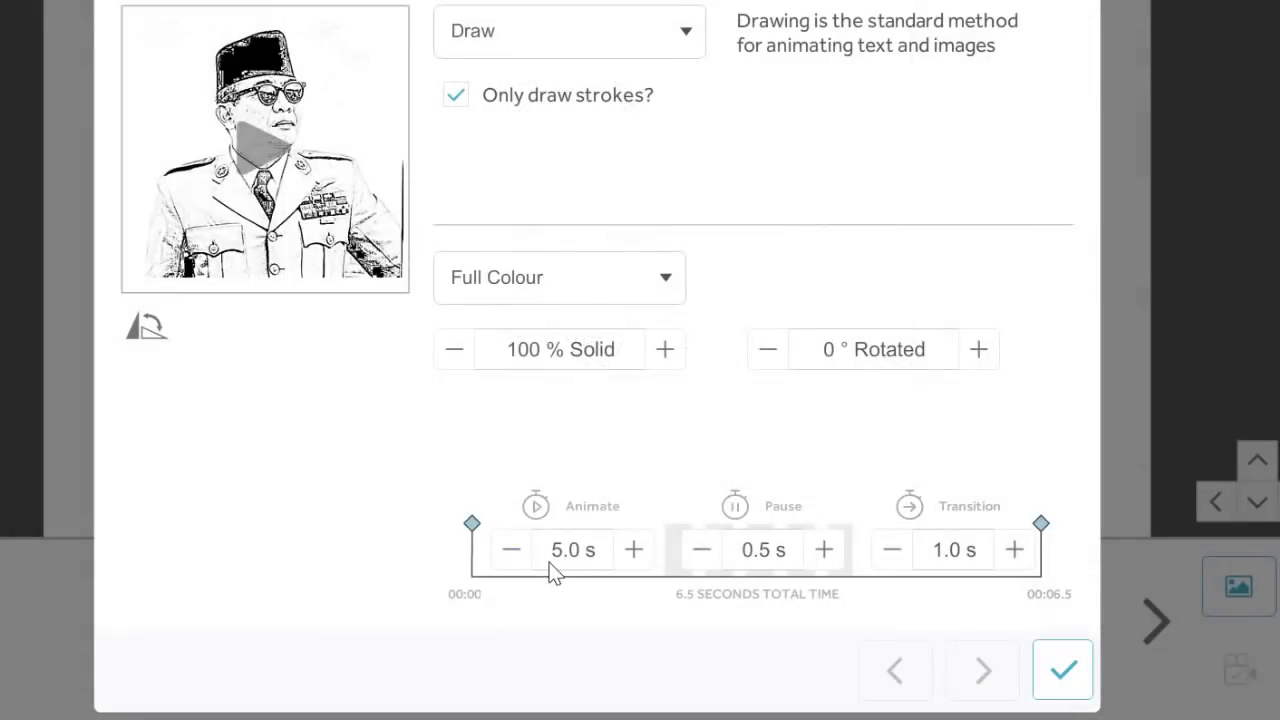
Set the portrait's animate time to 30 seconds and its transition time to 0.5 seconds.
click(569, 548)
double_click(585, 285)
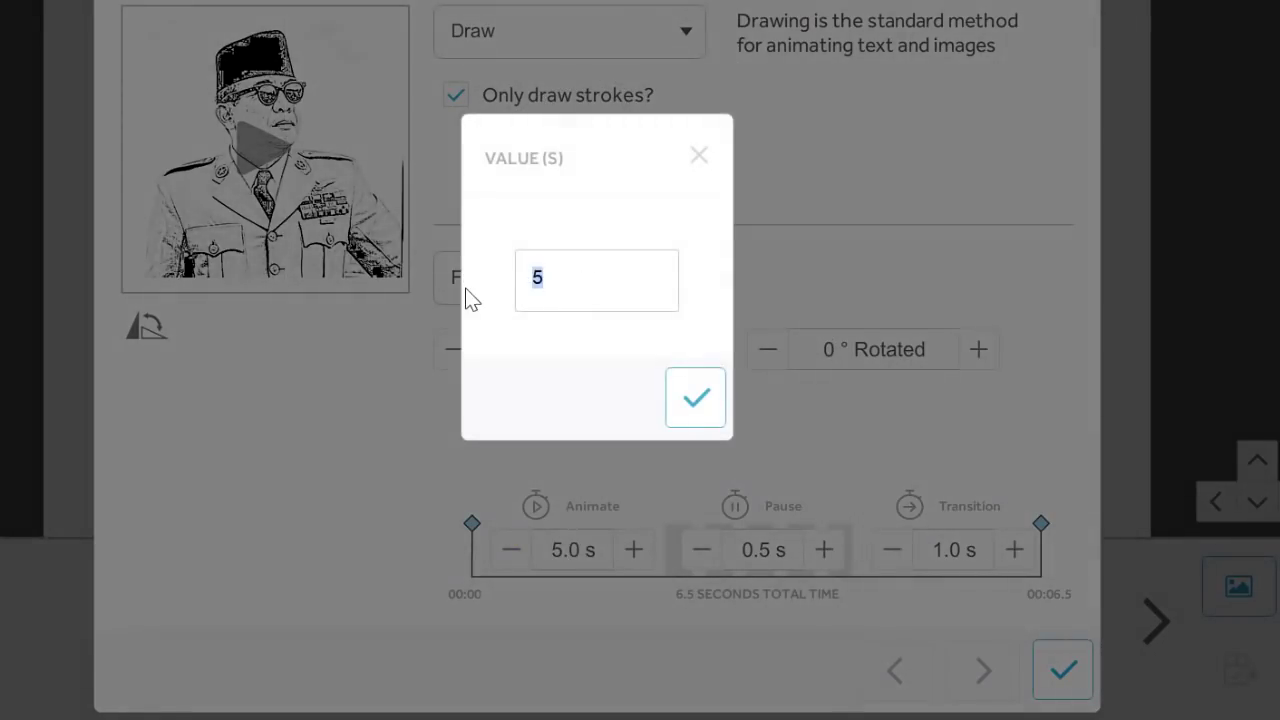
text(30)
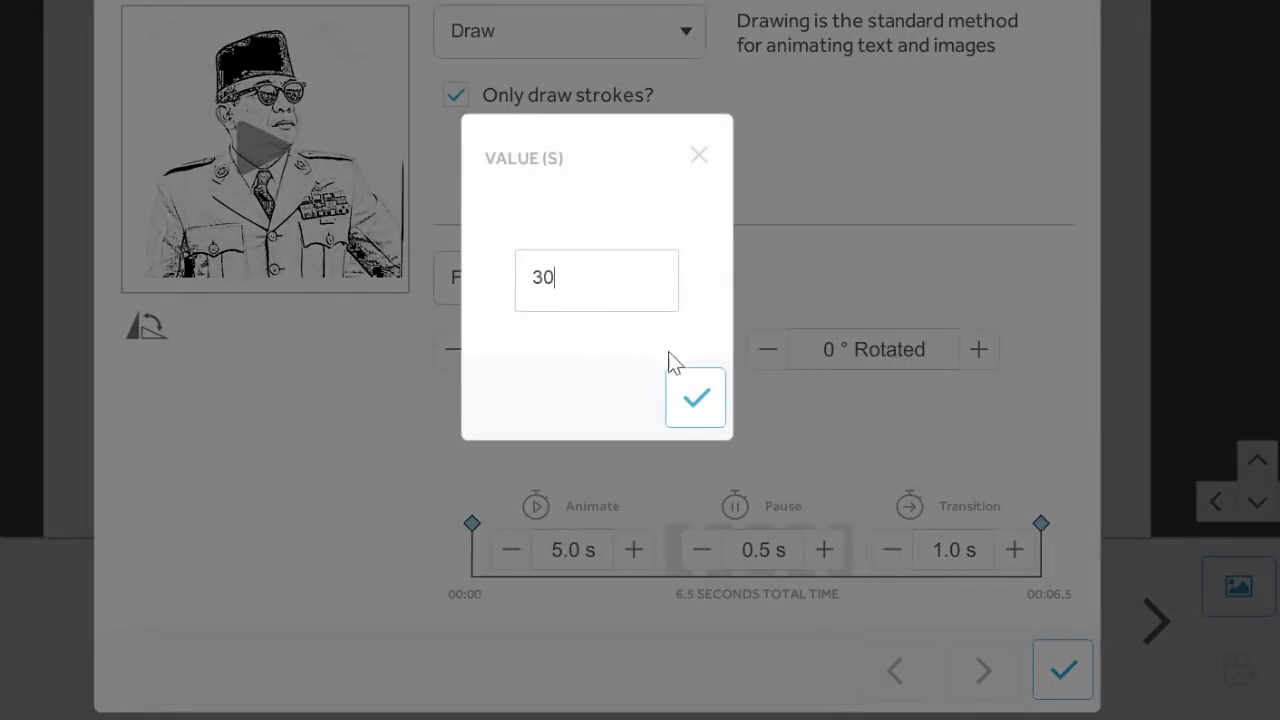
click(697, 398)
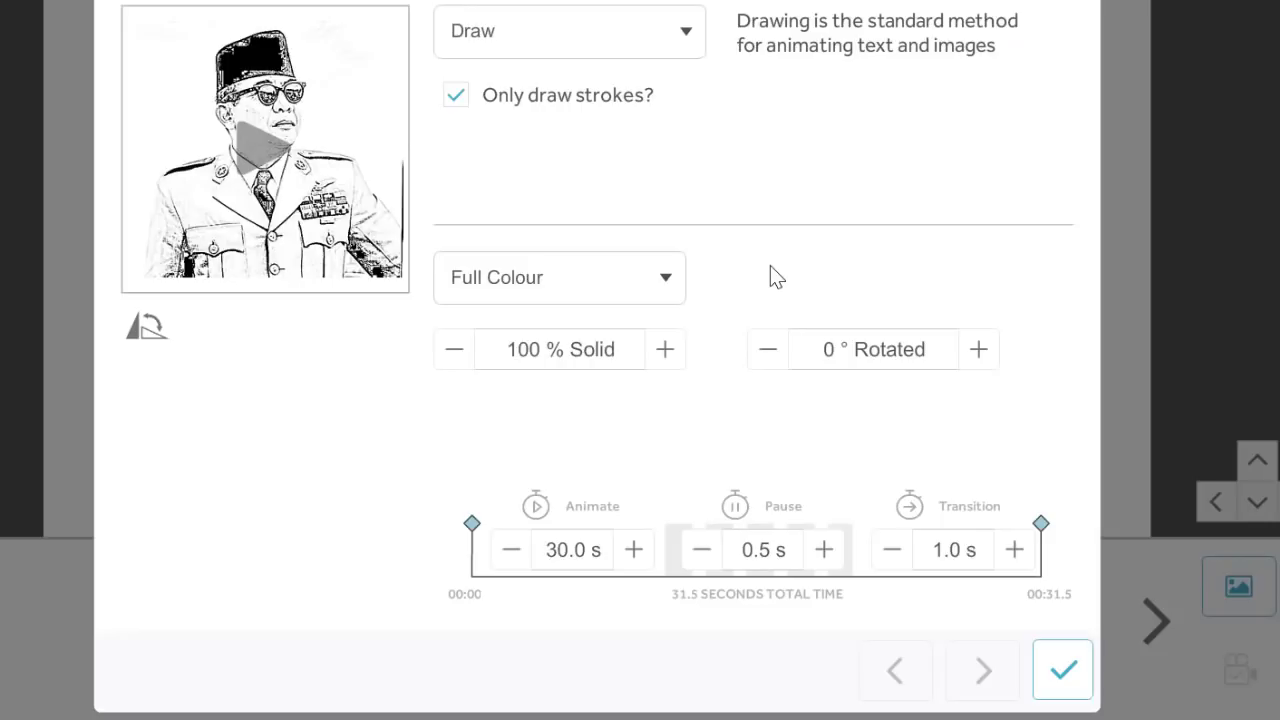
click(897, 553)
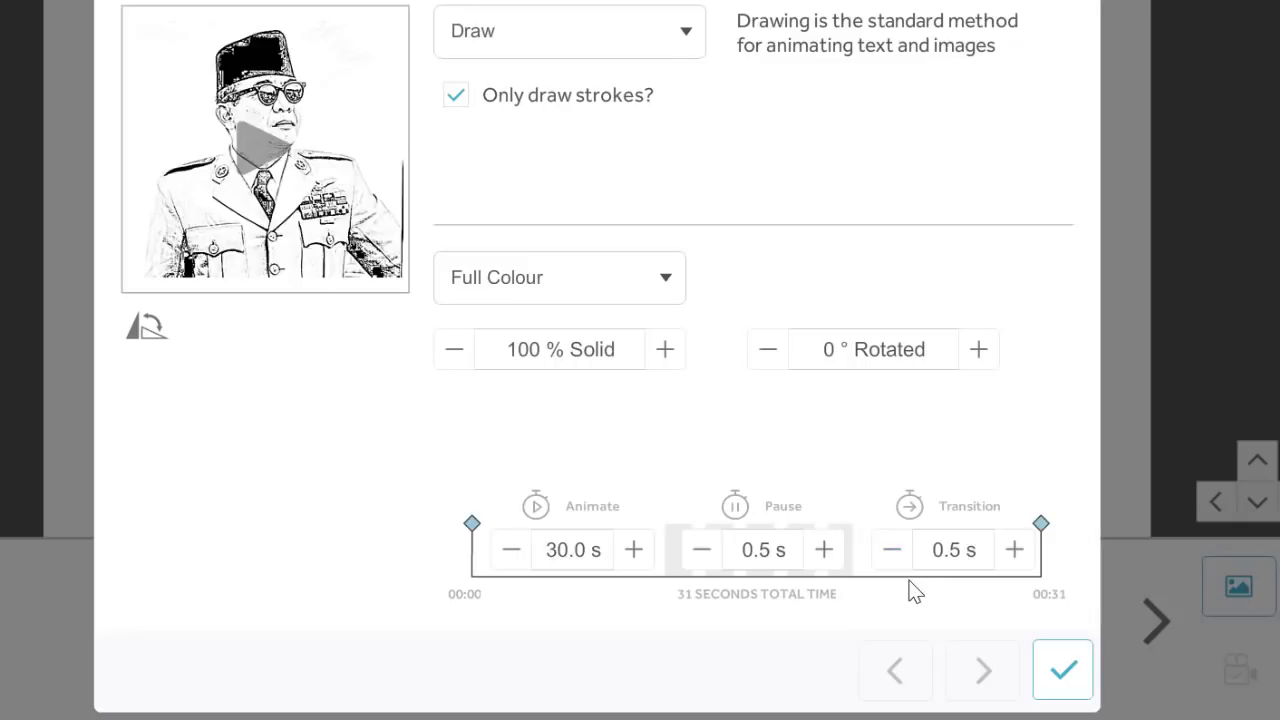
click(1063, 670)
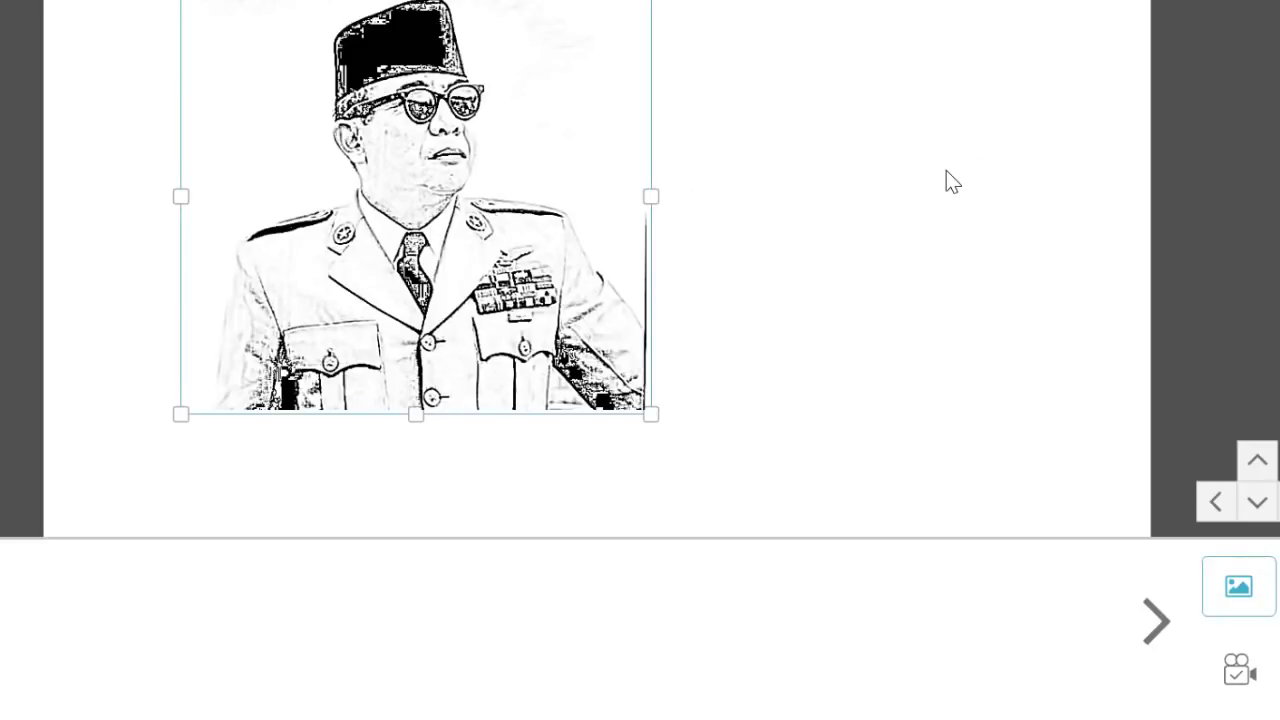
Move the portrait into the upper-left corner of the canvas and open its image properties.
click(925, 189)
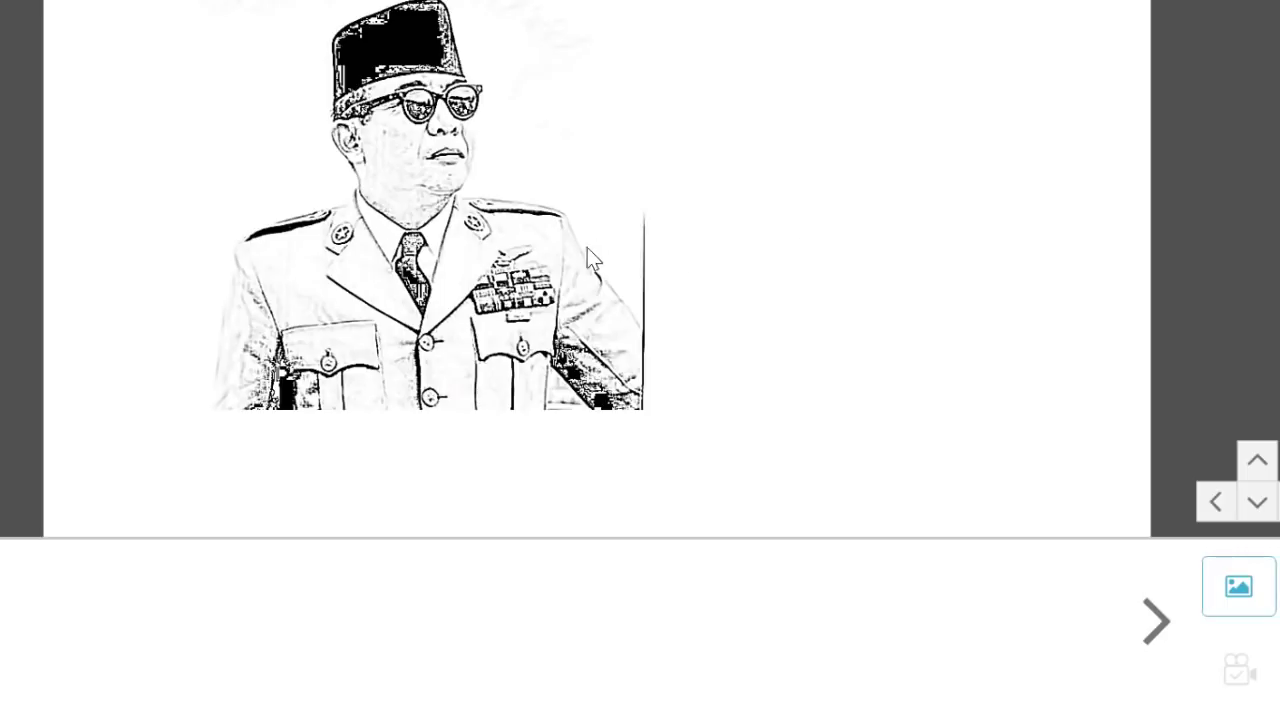
drag(535, 310, 377, 260)
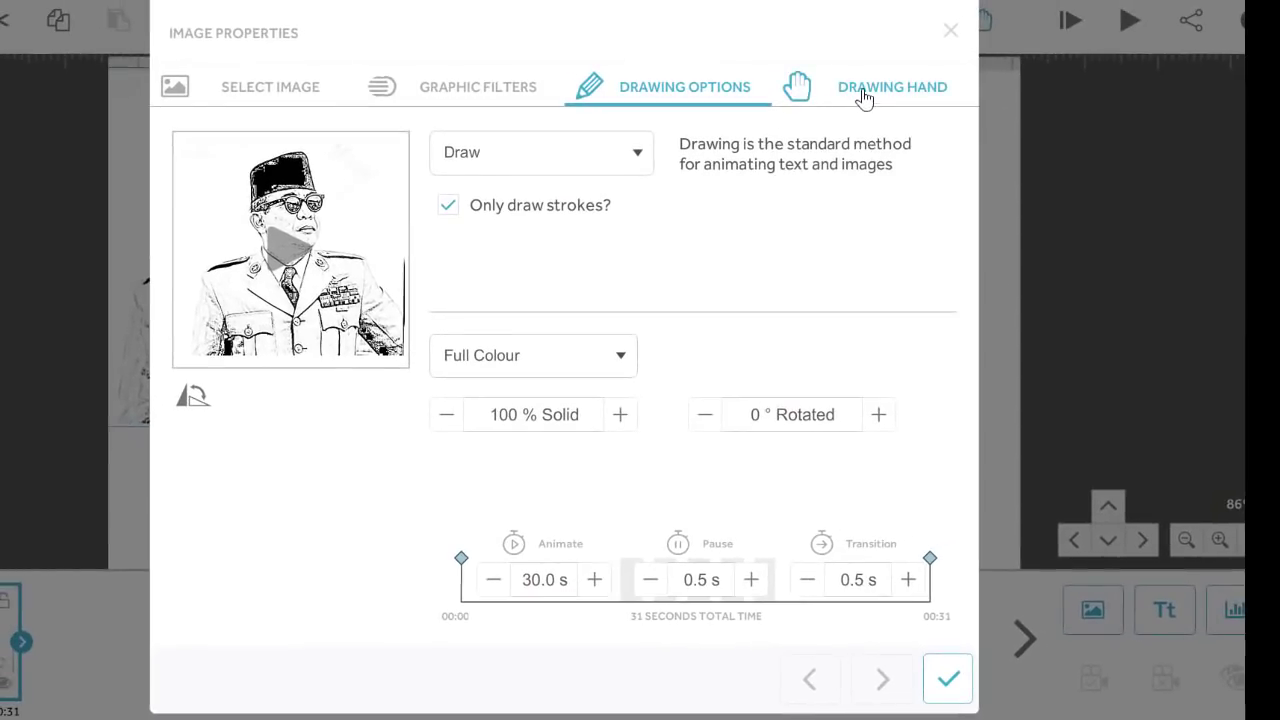
Examine the drawing hand choices for the portrait and the hand choices for the whole scribe.
click(857, 95)
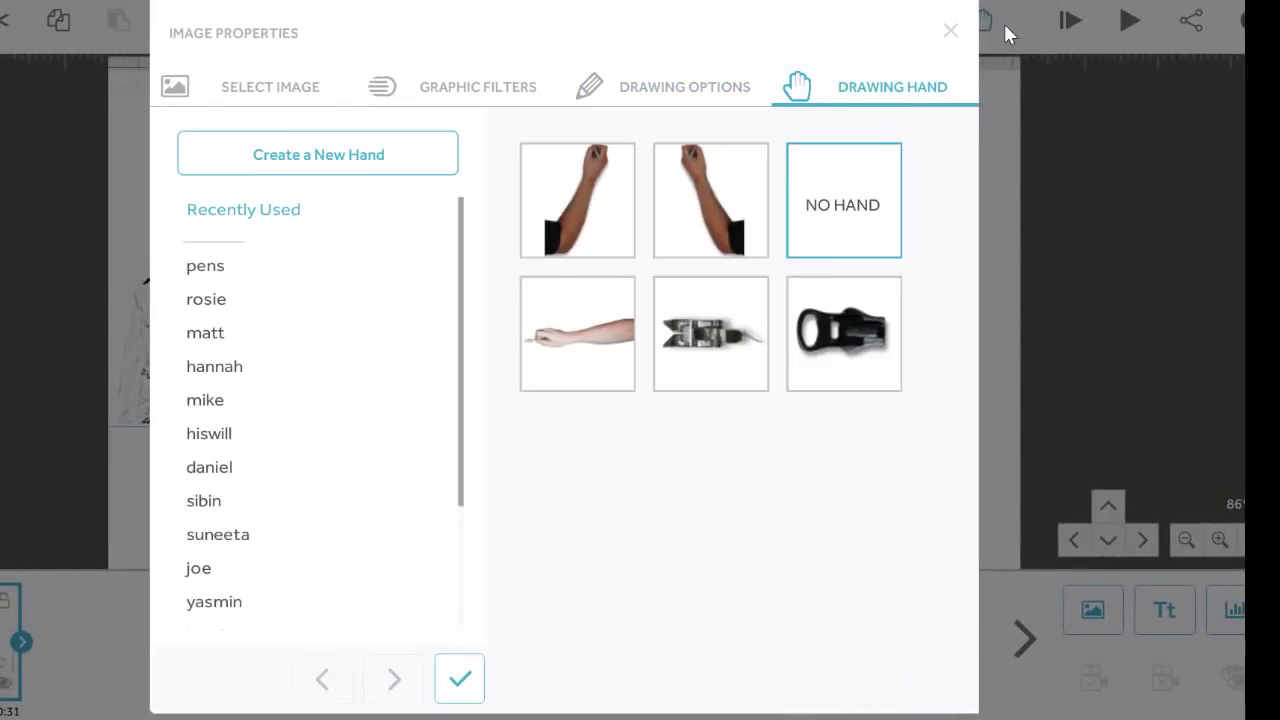
click(950, 32)
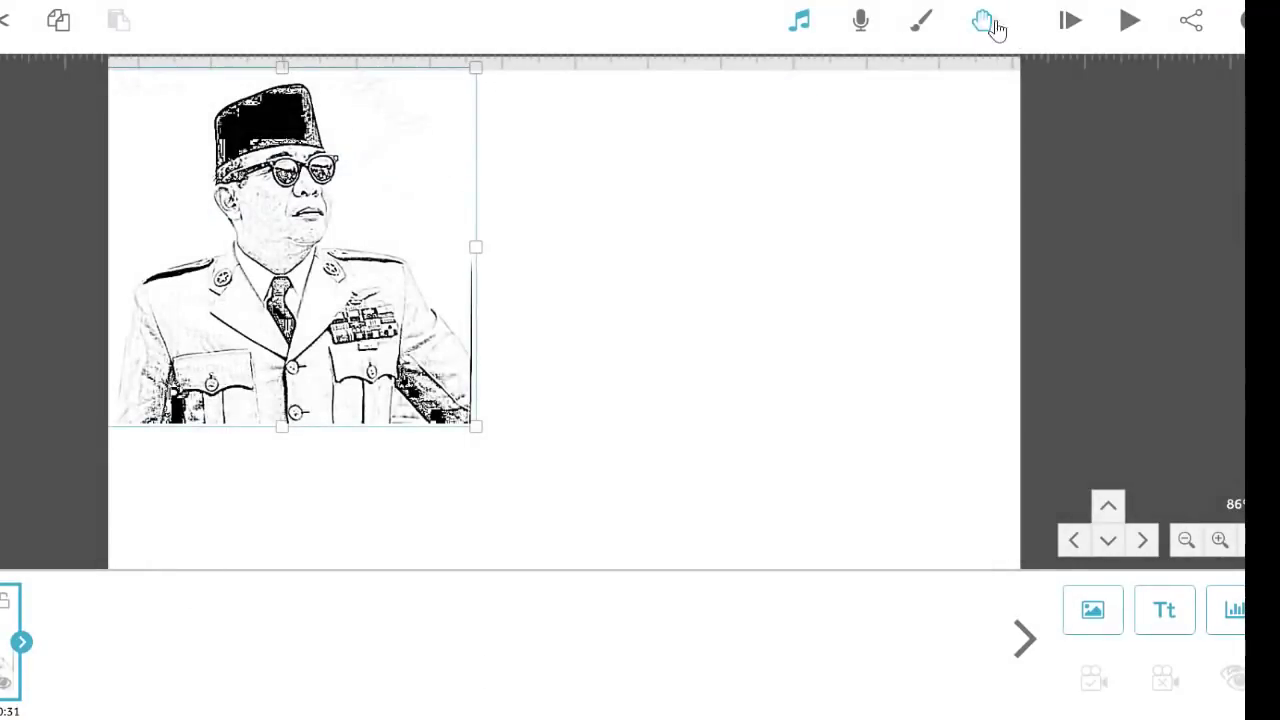
click(983, 22)
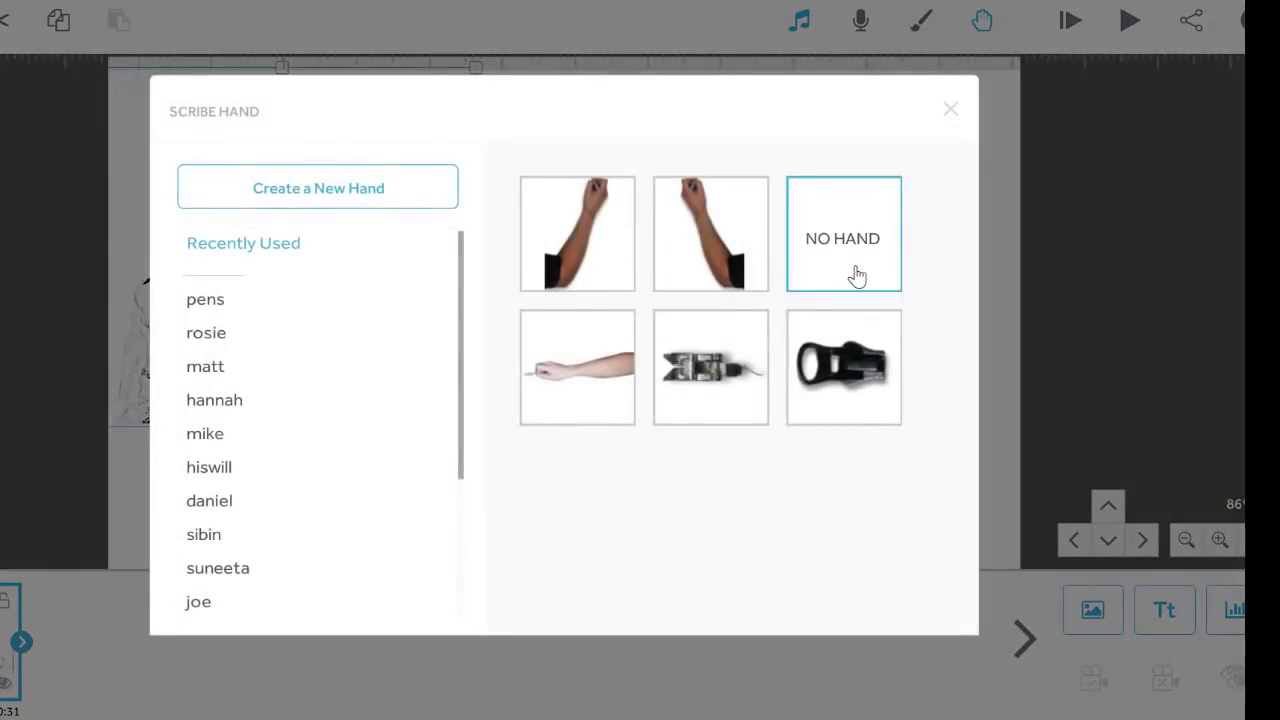
click(949, 110)
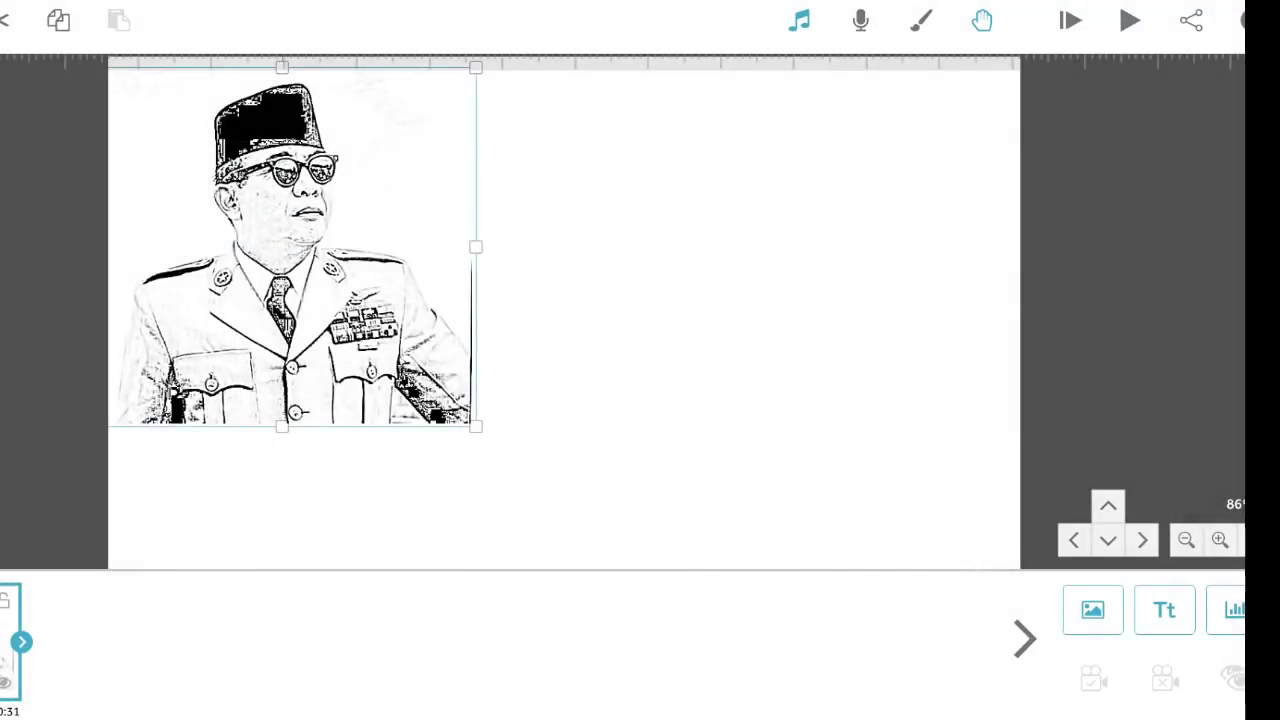
Reopen the portrait's image properties and review its drawing hand choices and animation methods.
double_click(100, 332)
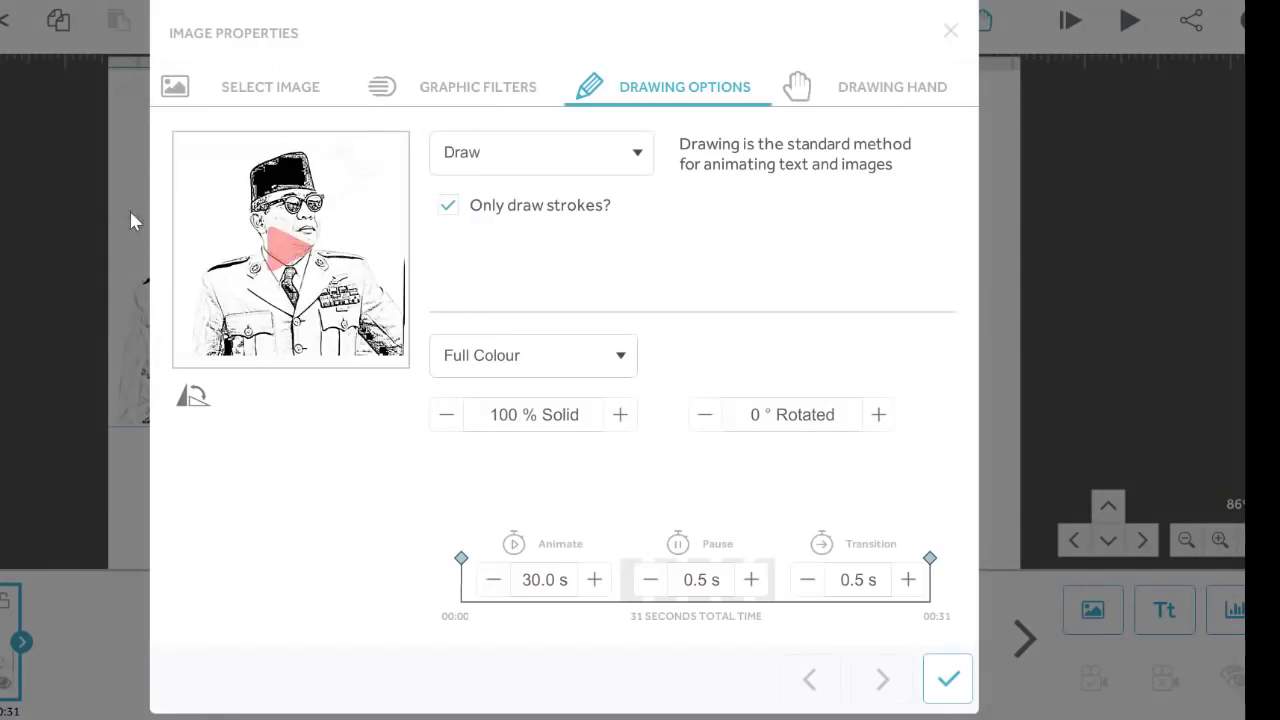
click(889, 100)
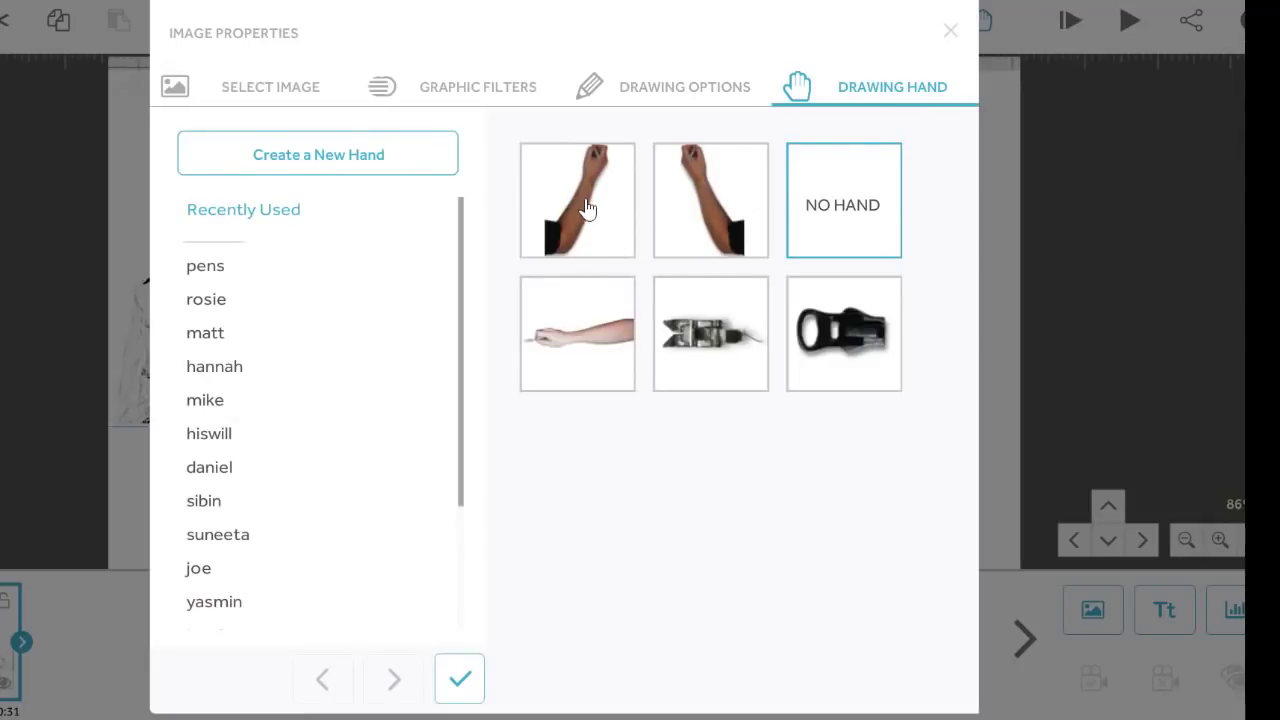
click(722, 98)
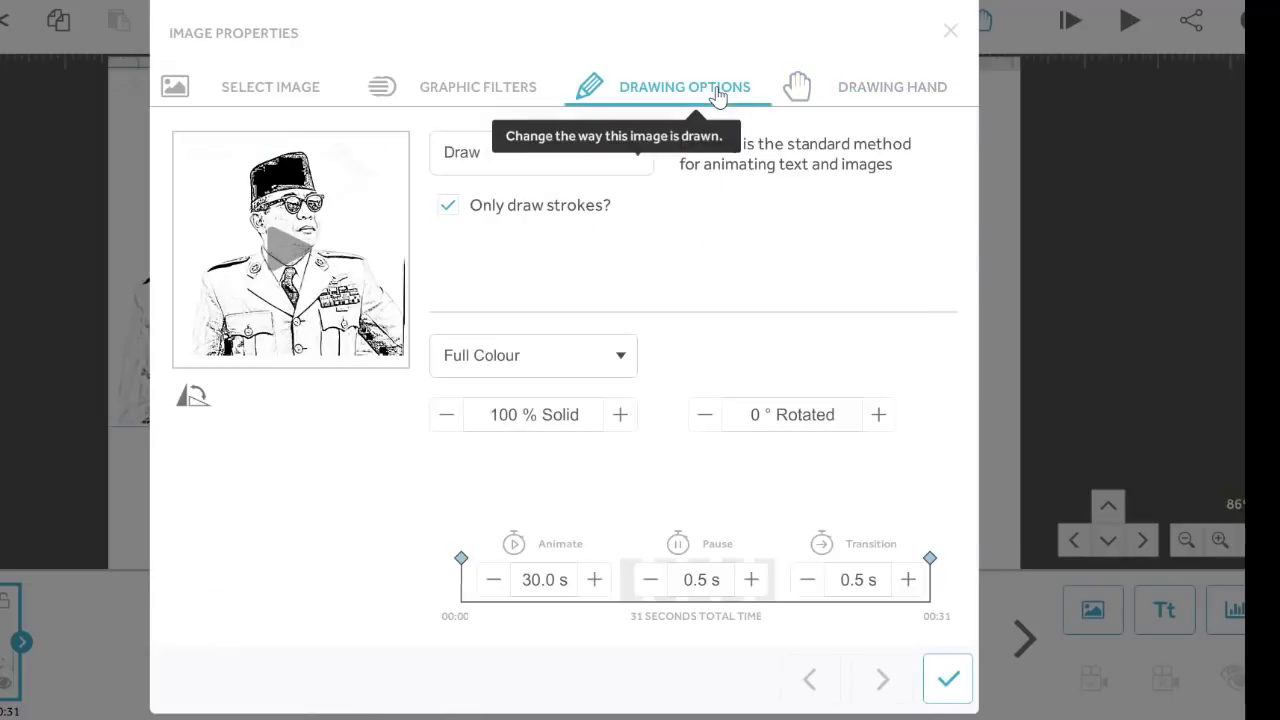
click(573, 176)
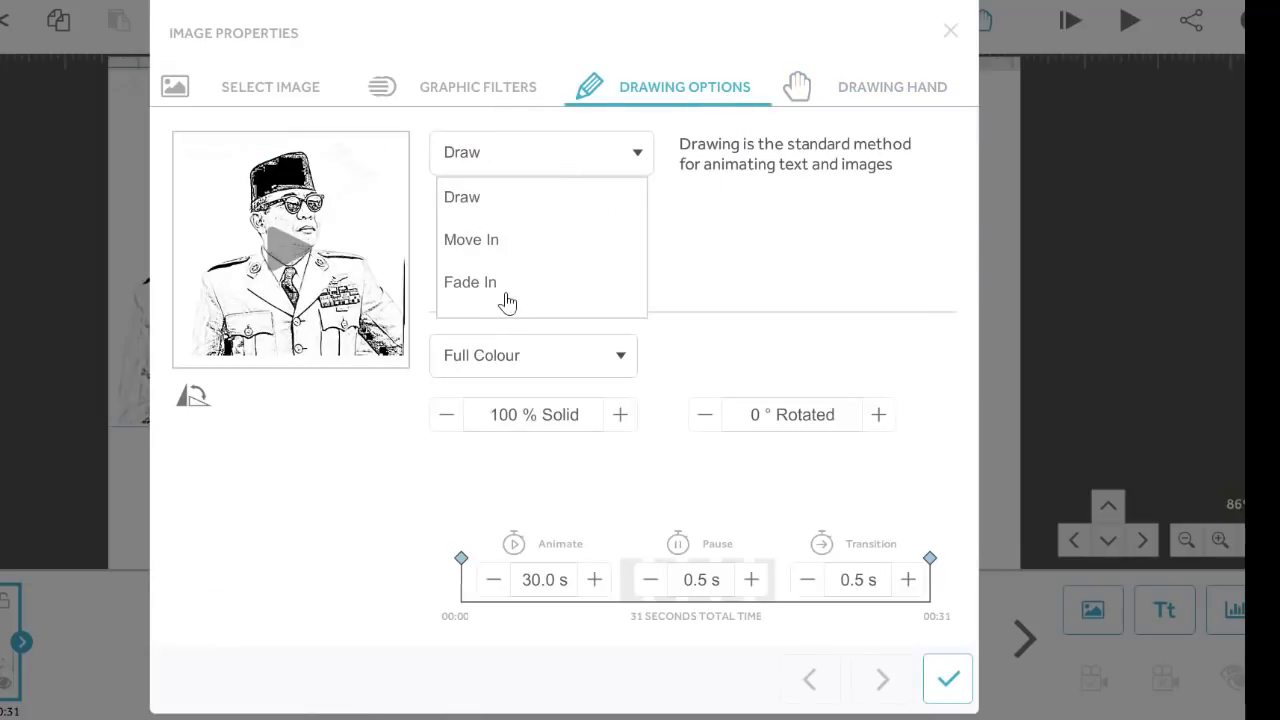
click(700, 257)
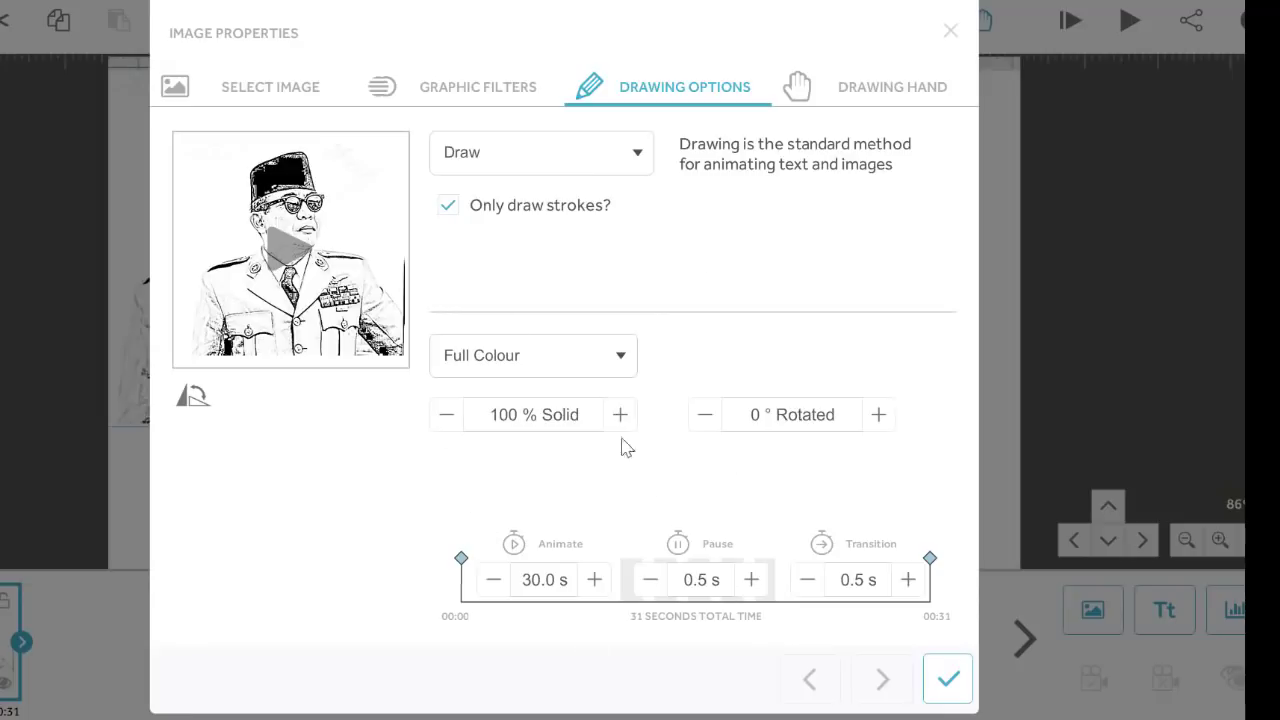
Try a drop shadow filter on the portrait and turn it off again.
click(477, 95)
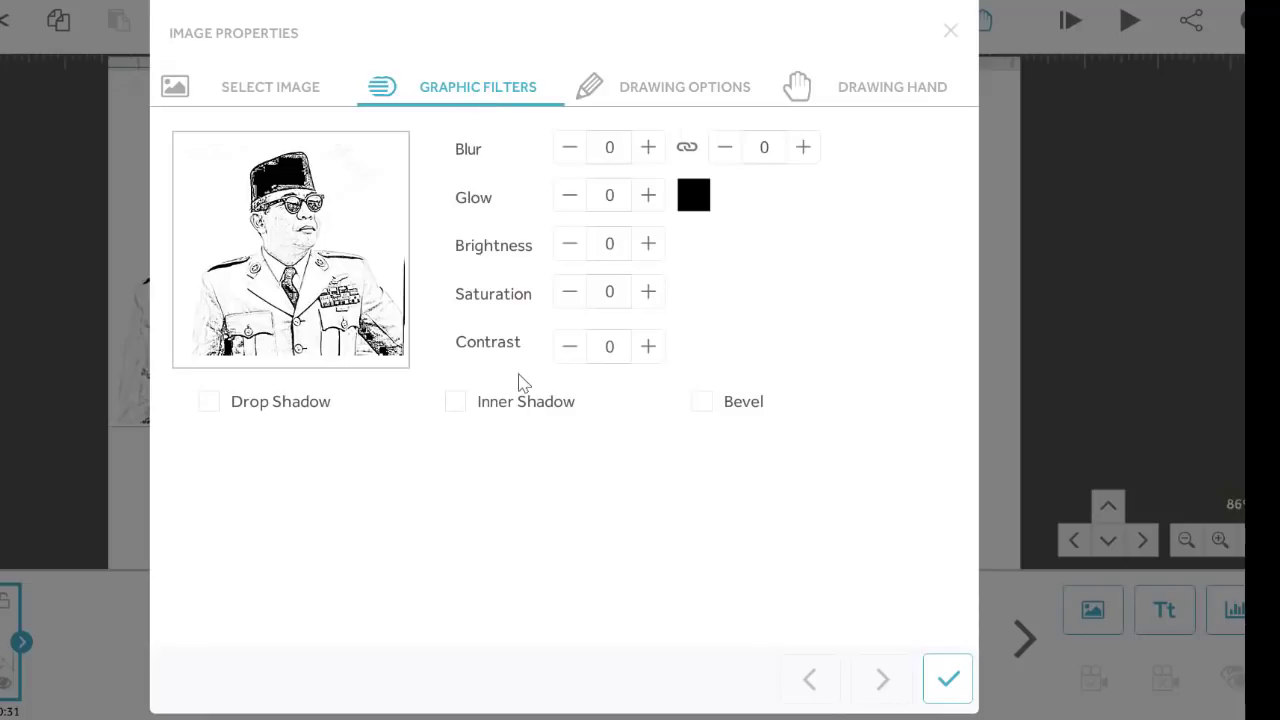
click(209, 401)
click(210, 403)
click(209, 410)
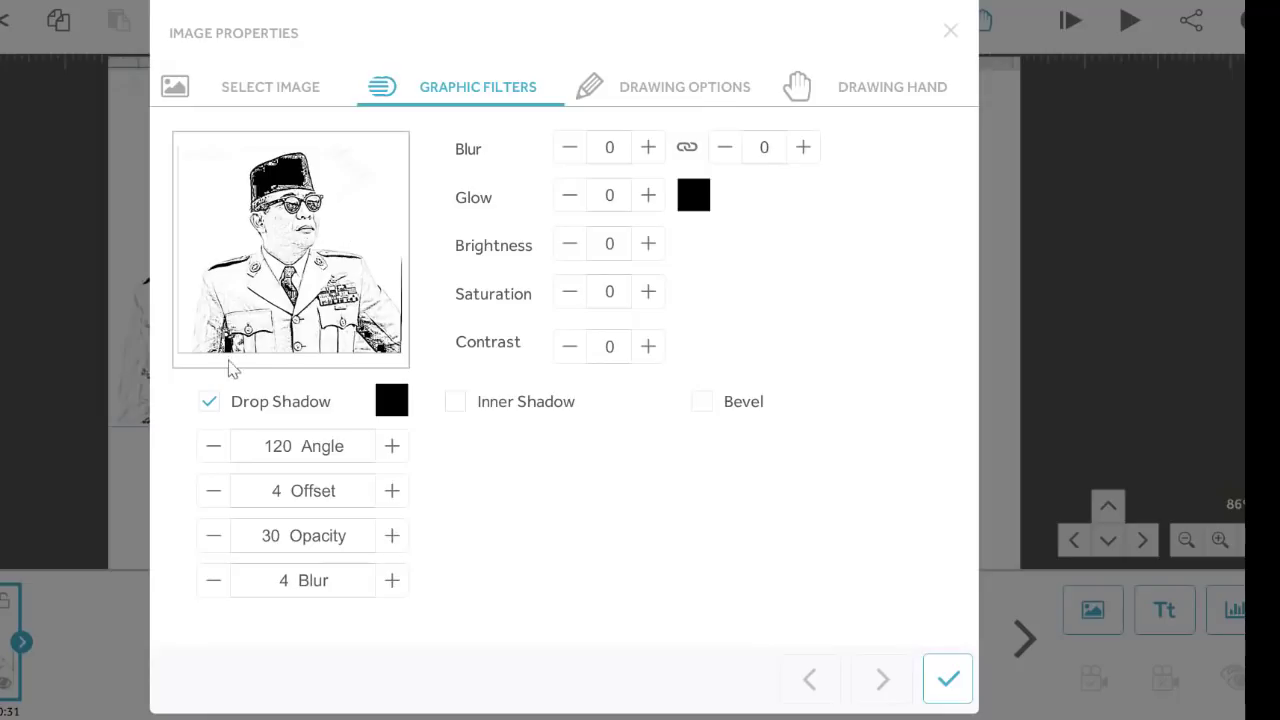
click(212, 402)
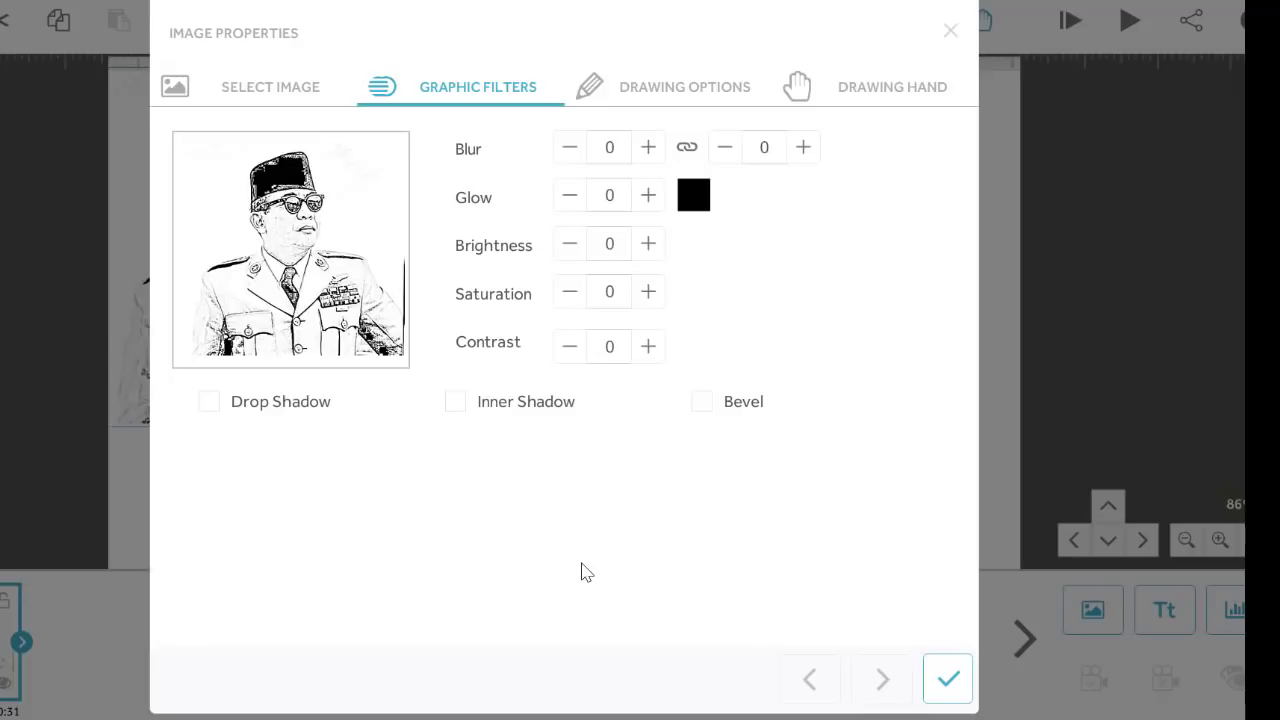
Replace the portrait element's image with the People Male figure in a black T-shirt leaning back with raised fists.
click(275, 86)
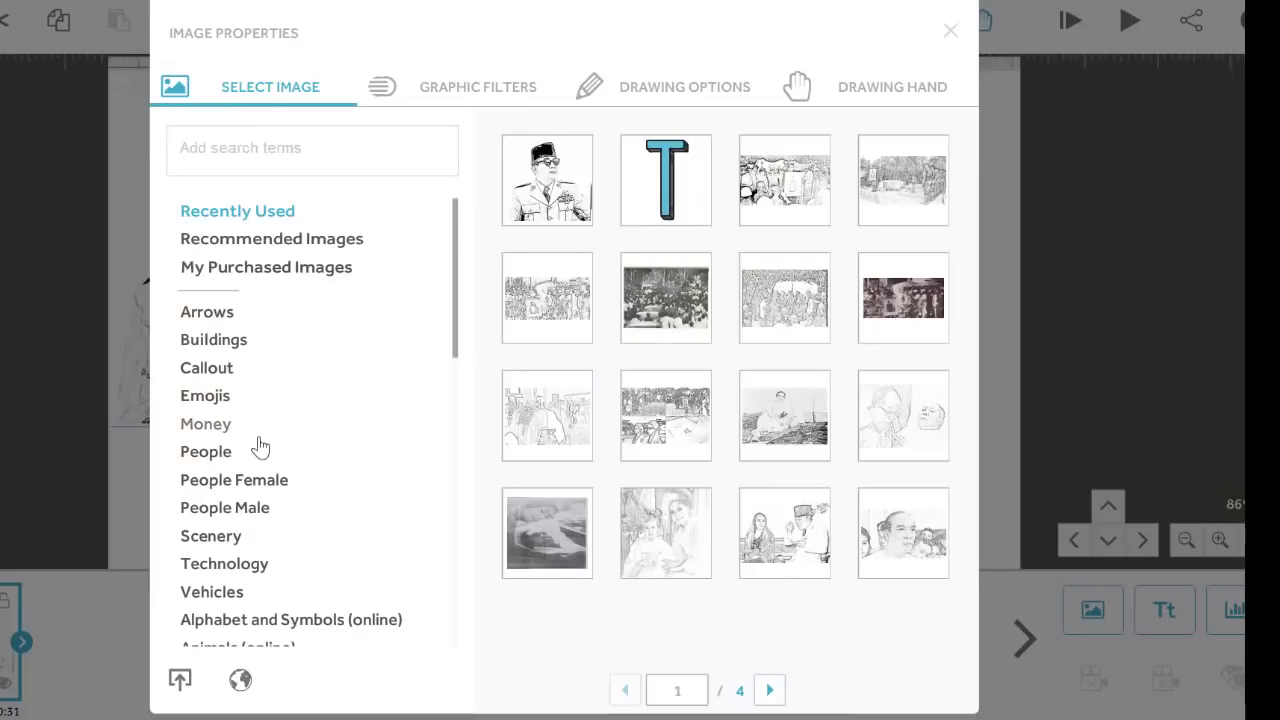
scroll(260, 460, down, 4)
scroll(251, 457, up, 3)
scroll(245, 414, down, 2)
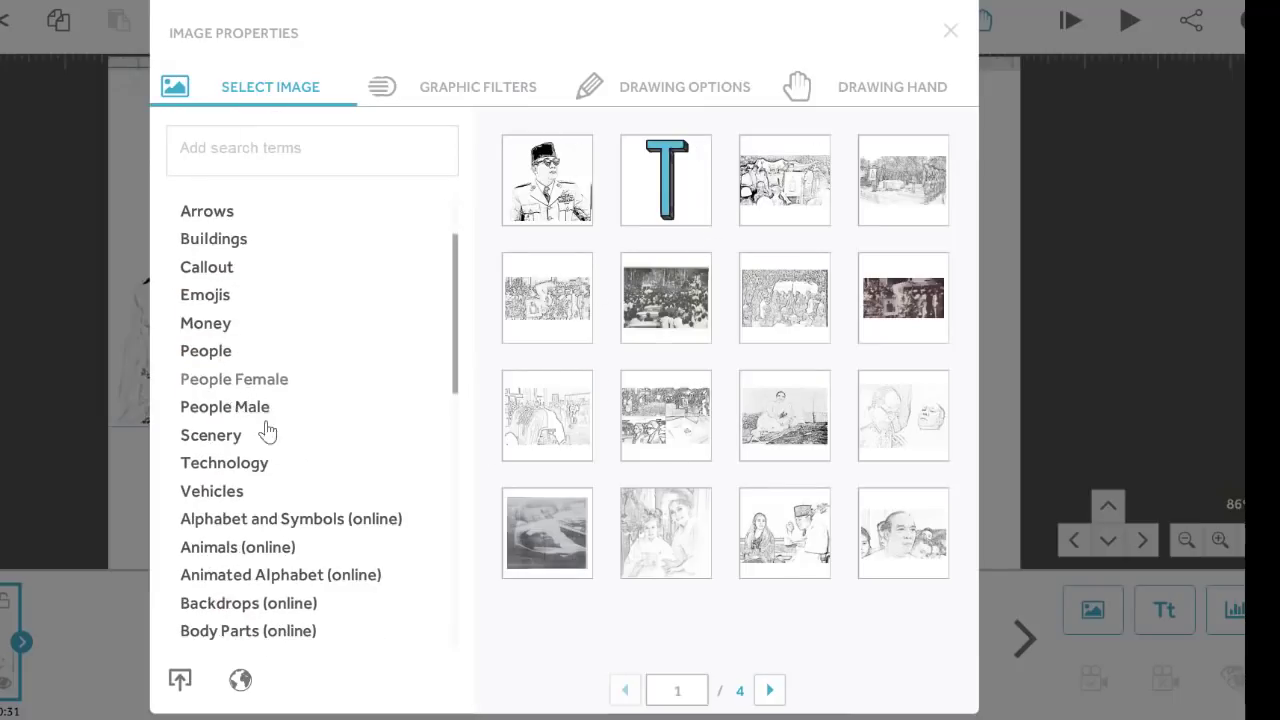
scroll(251, 410, down, 2)
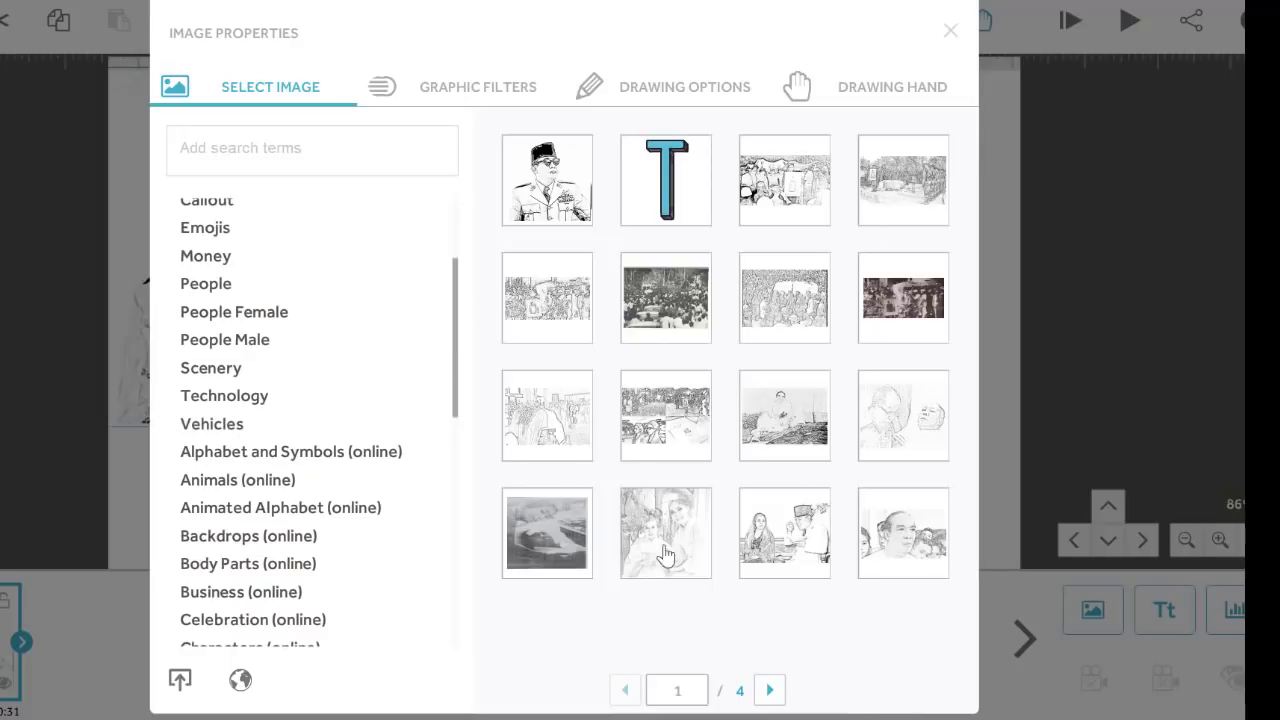
click(234, 344)
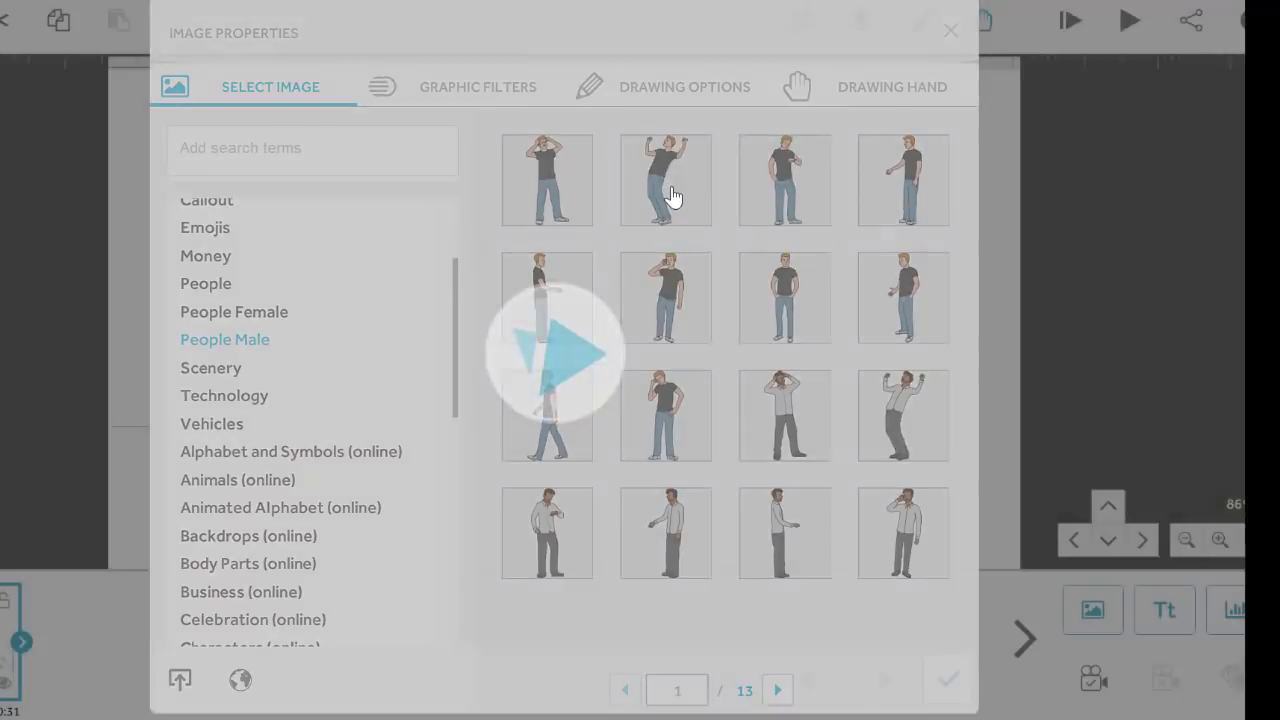
click(666, 180)
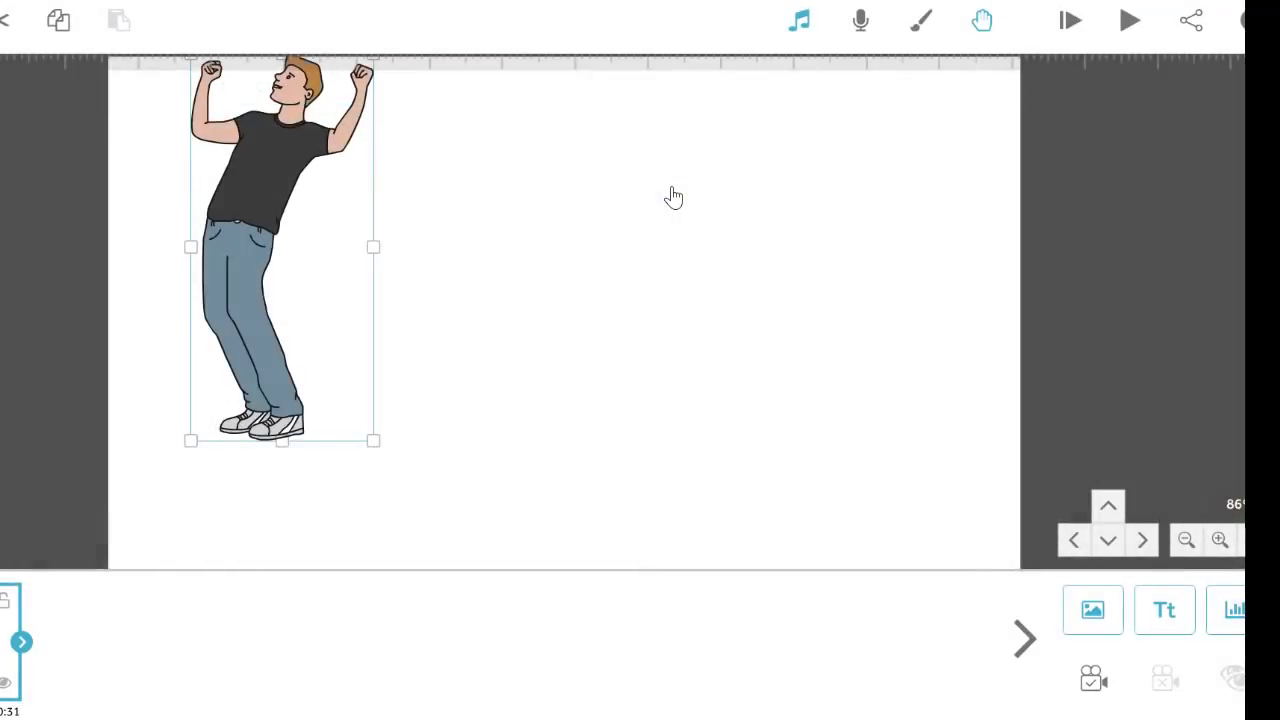
Add the Soekarno sketch portrait to the scribe as a second element beside the cartoon man.
drag(307, 258, 484, 302)
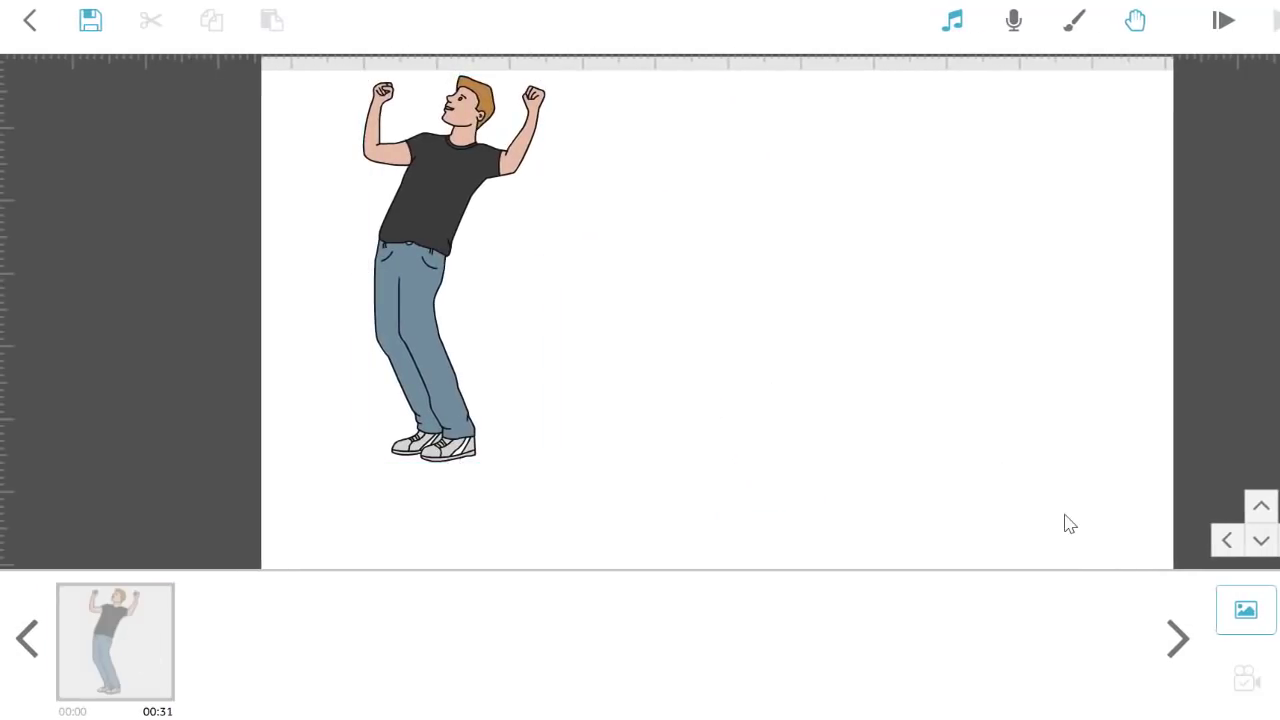
click(1262, 622)
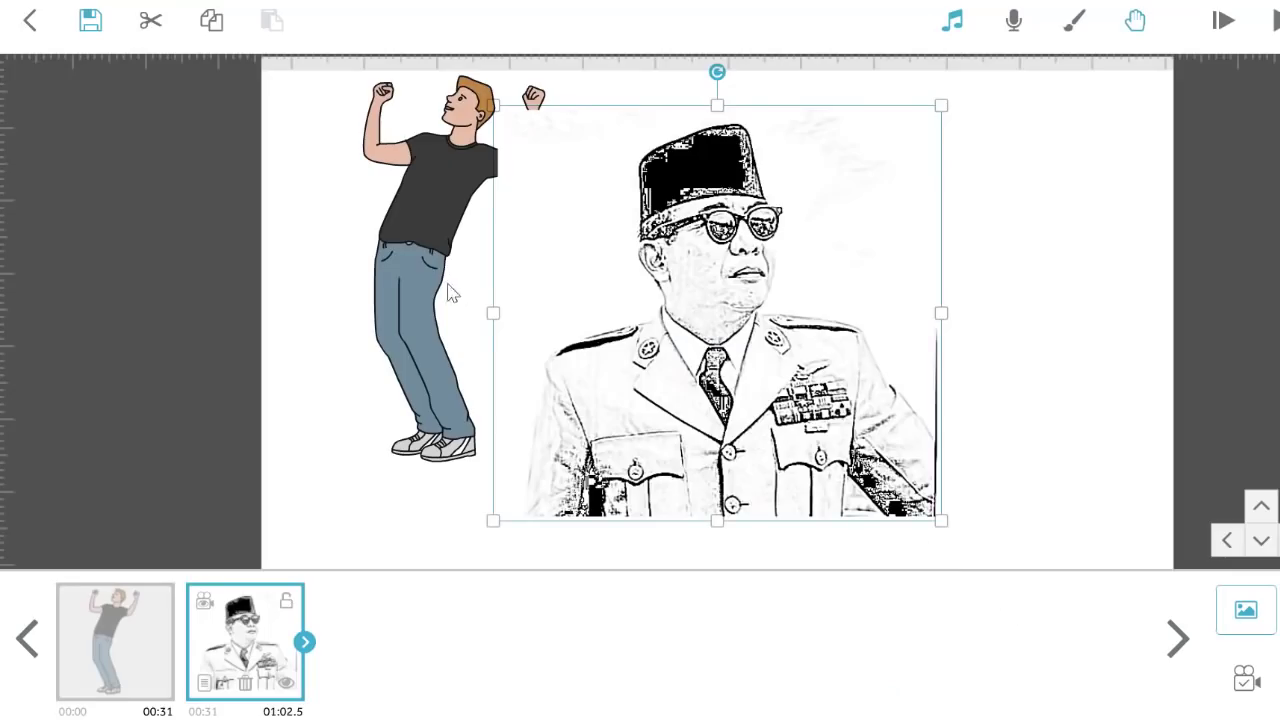
Rearrange the two images so the Soekarno portrait is on the left and the cartoon man on the right.
click(470, 318)
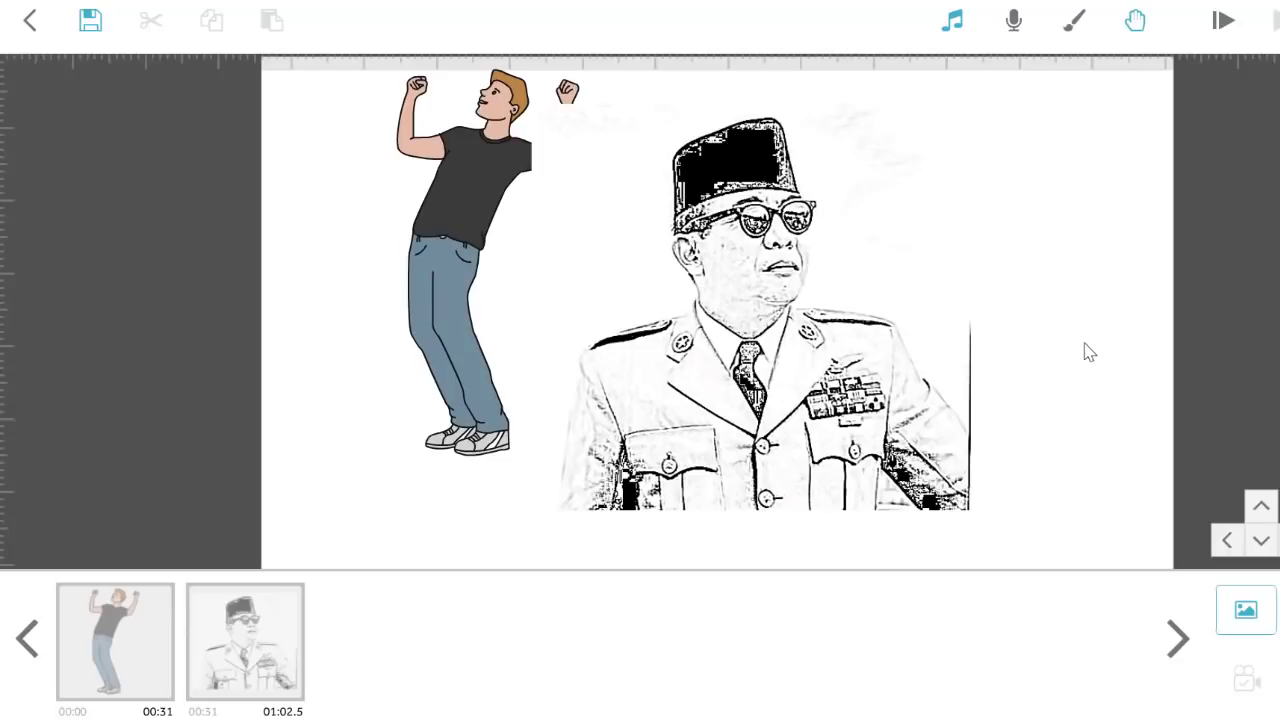
click(826, 354)
click(425, 226)
drag(444, 221, 1009, 343)
drag(780, 352, 524, 314)
drag(1077, 339, 868, 305)
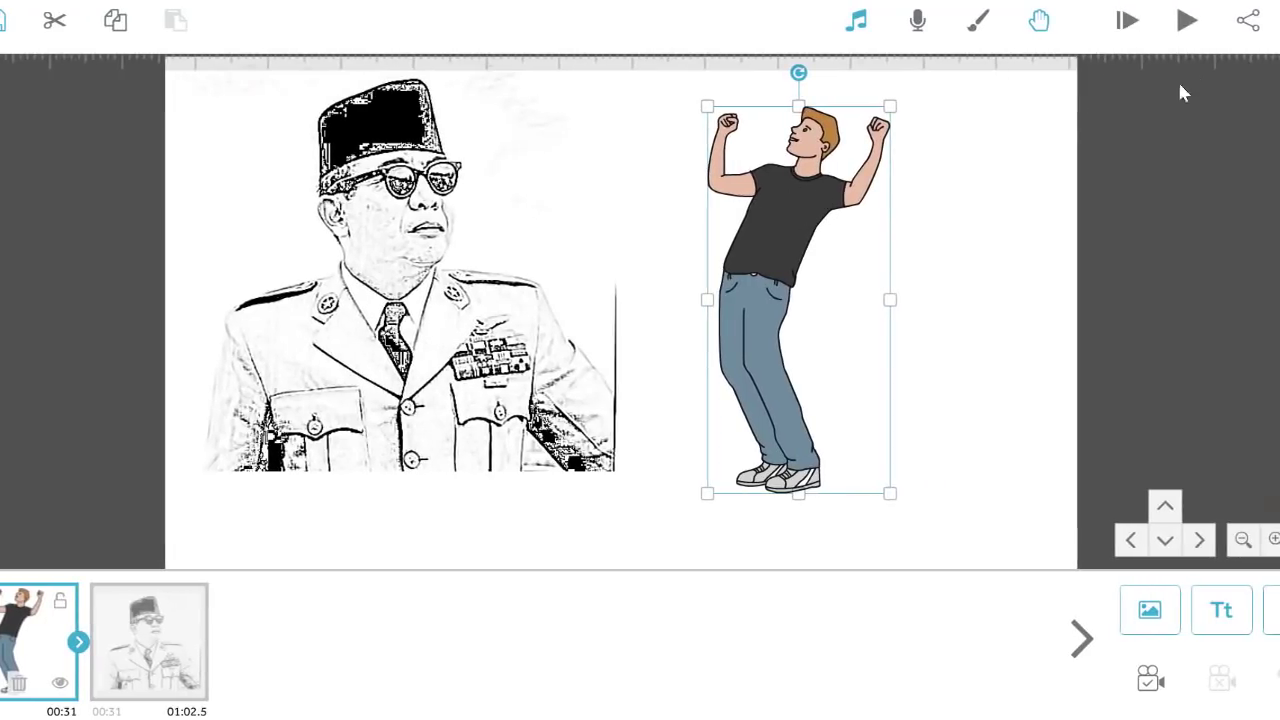
Preview the scribe from the cartoon man element, and start a second preview from the beginning.
click(1187, 22)
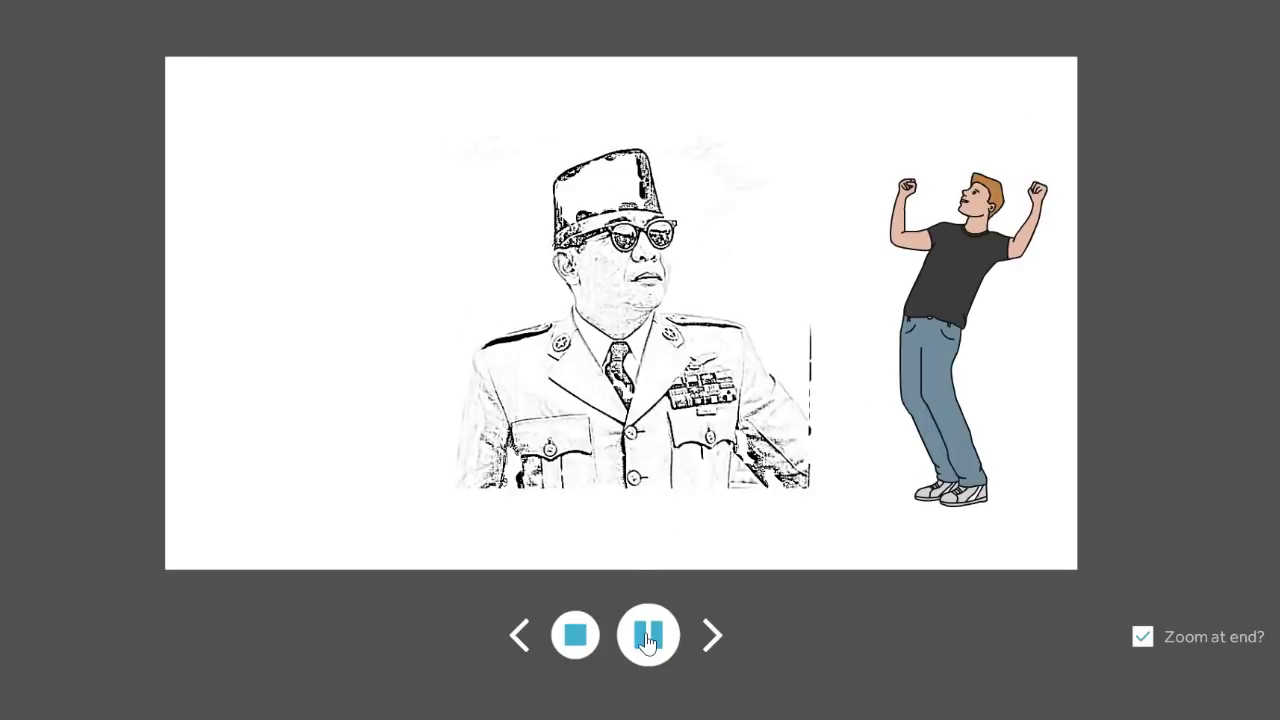
click(575, 636)
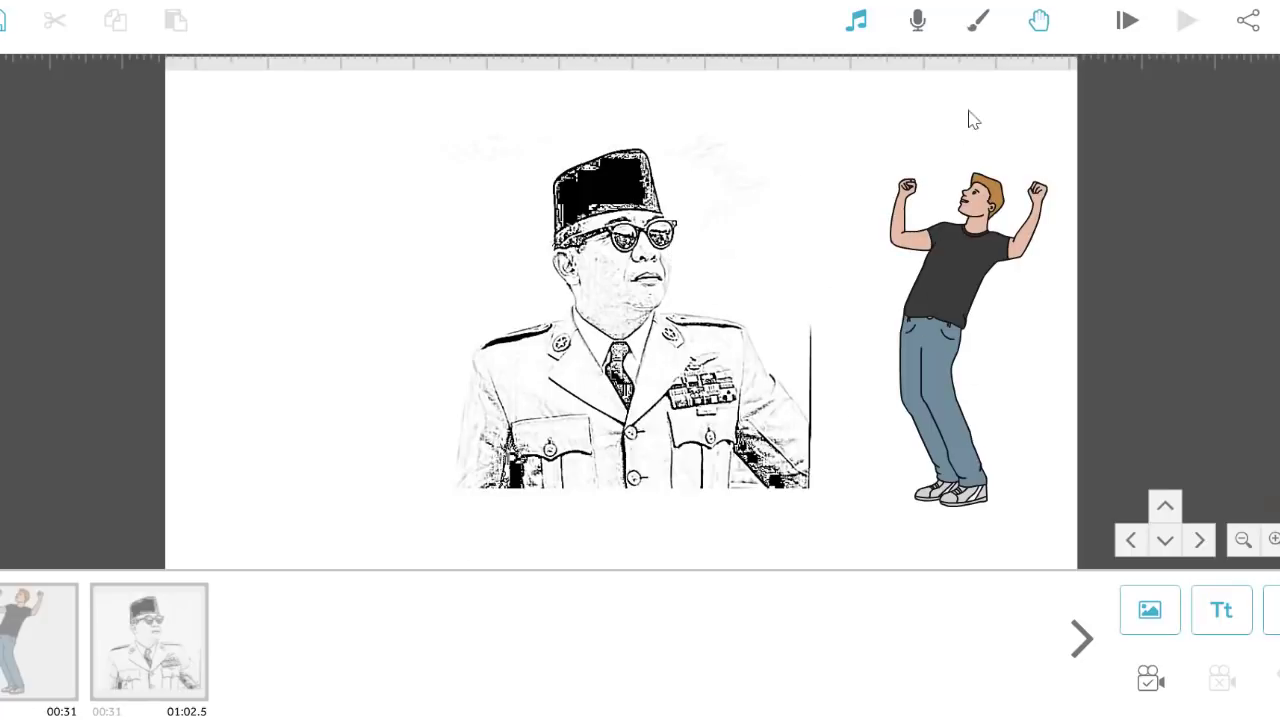
click(1129, 24)
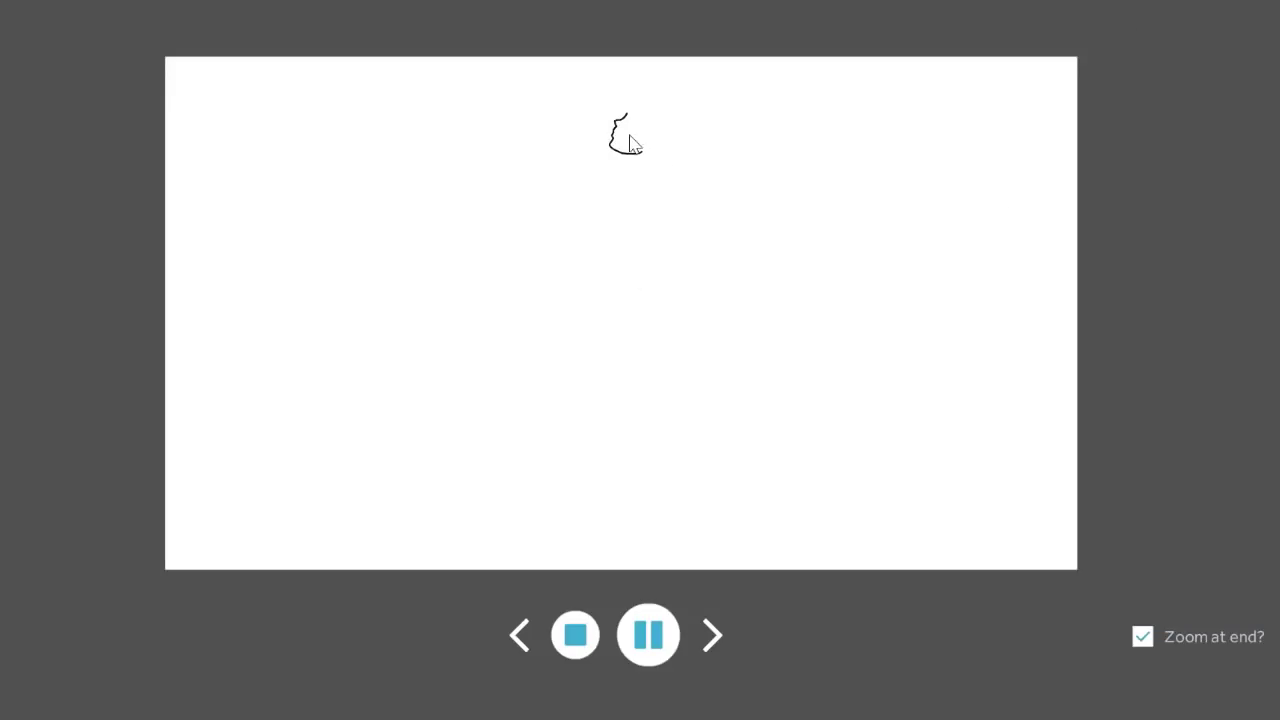
click(587, 649)
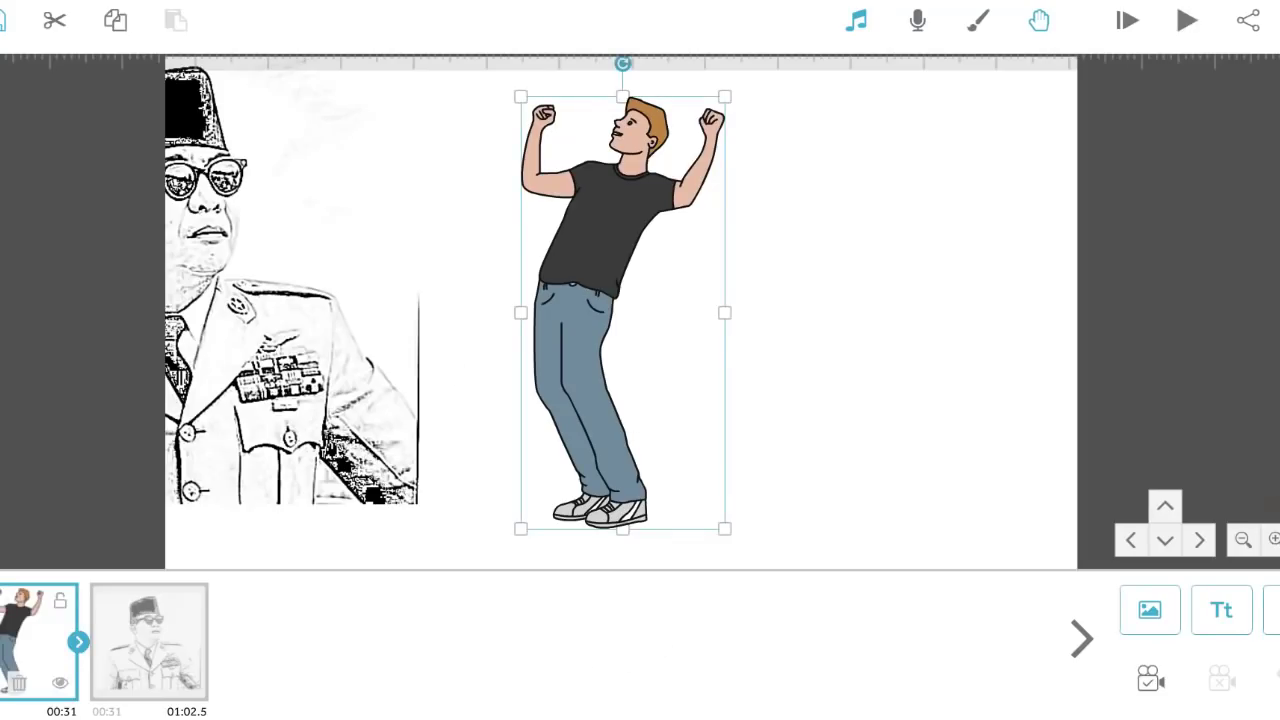
Set the cartoon man's animate time to 4 seconds.
double_click(632, 477)
click(586, 580)
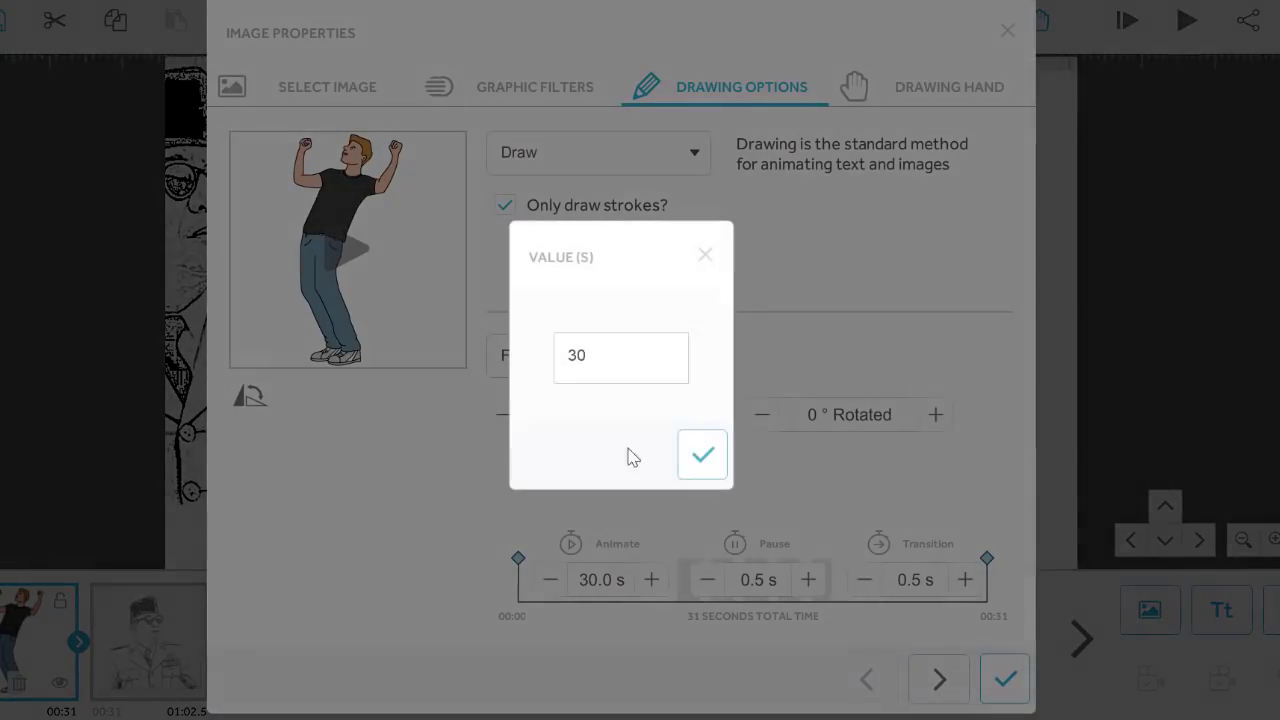
text(4)
click(703, 455)
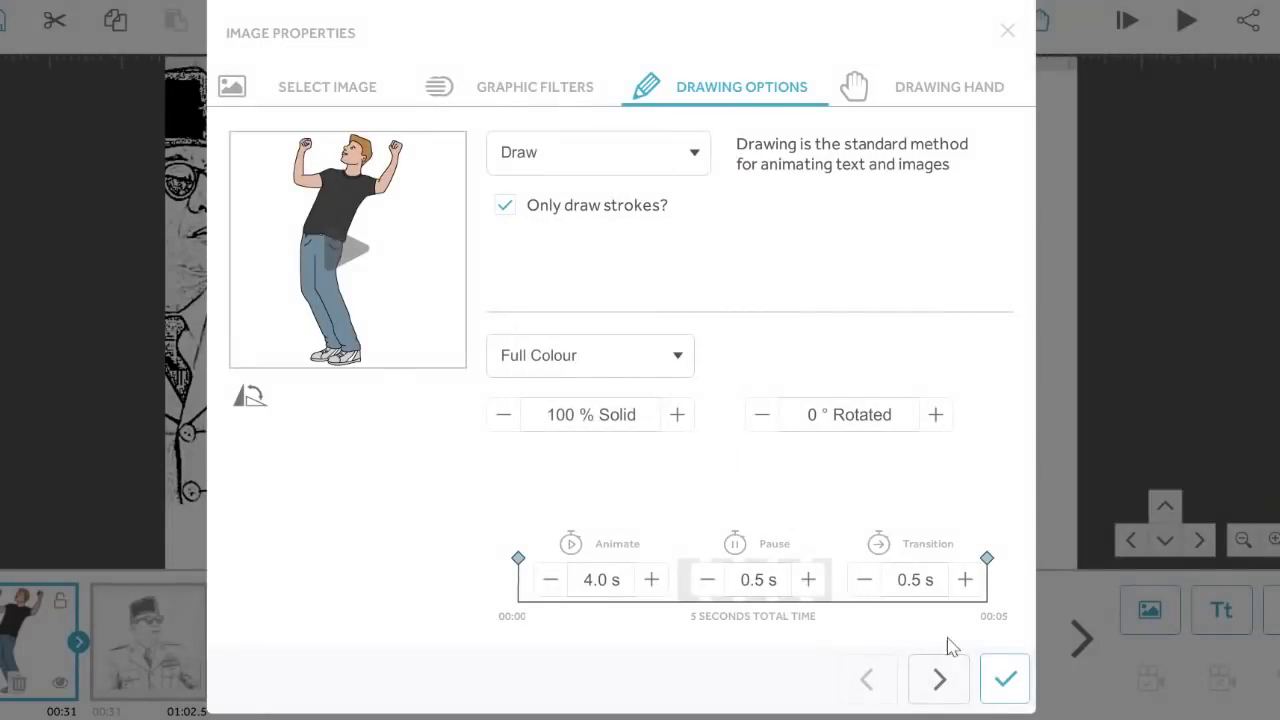
click(1005, 679)
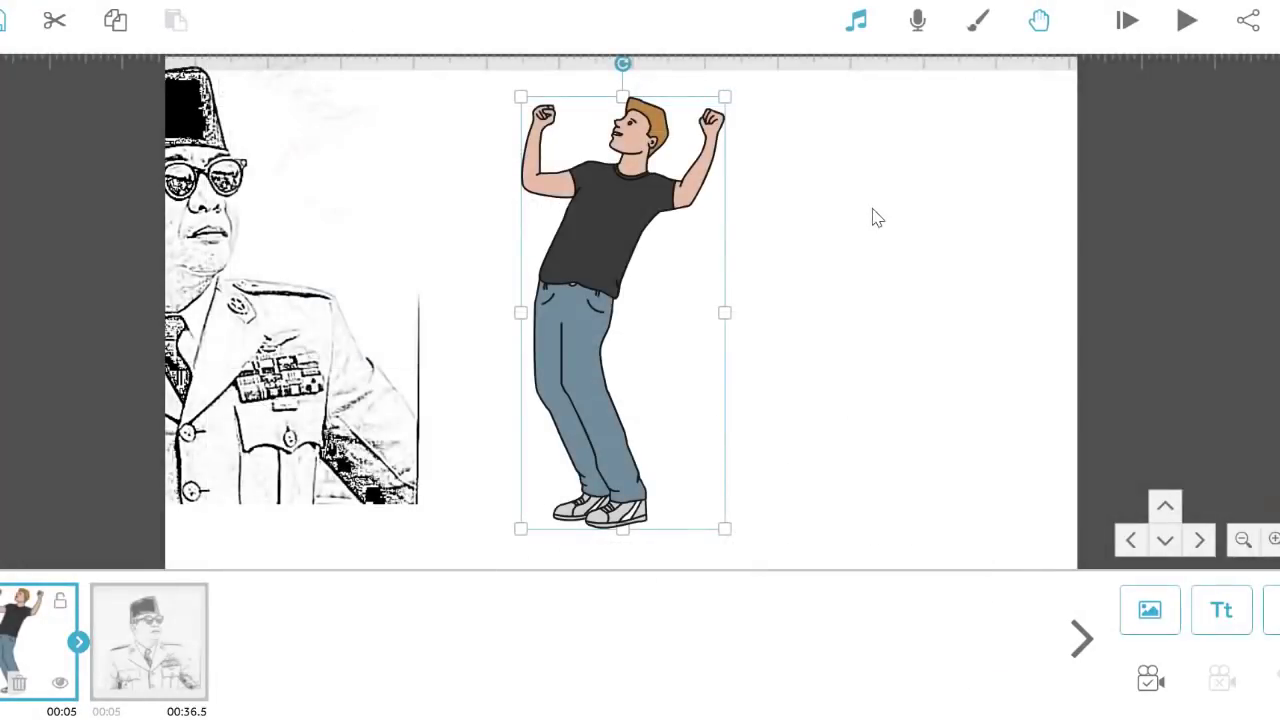
Preview the scribe from the beginning, and move the cartoon man to the canvas's upper-left area with the Soekarno portrait directly right of him.
click(1127, 22)
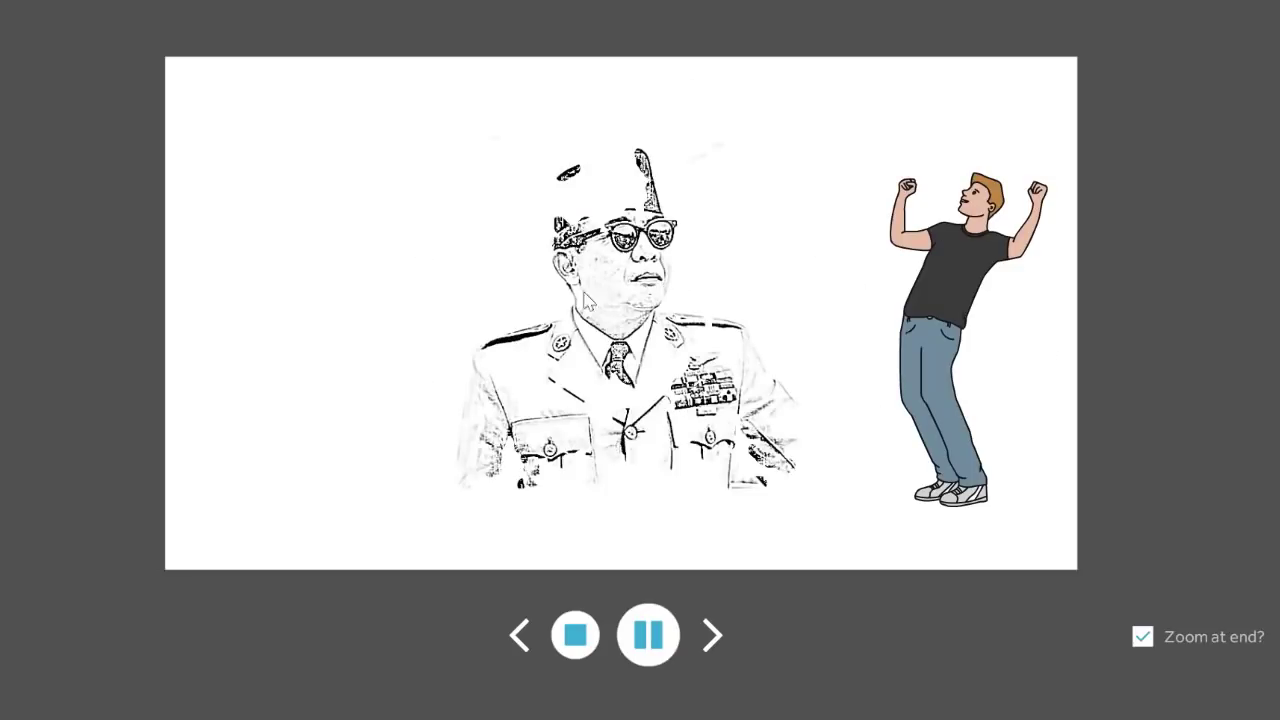
click(575, 630)
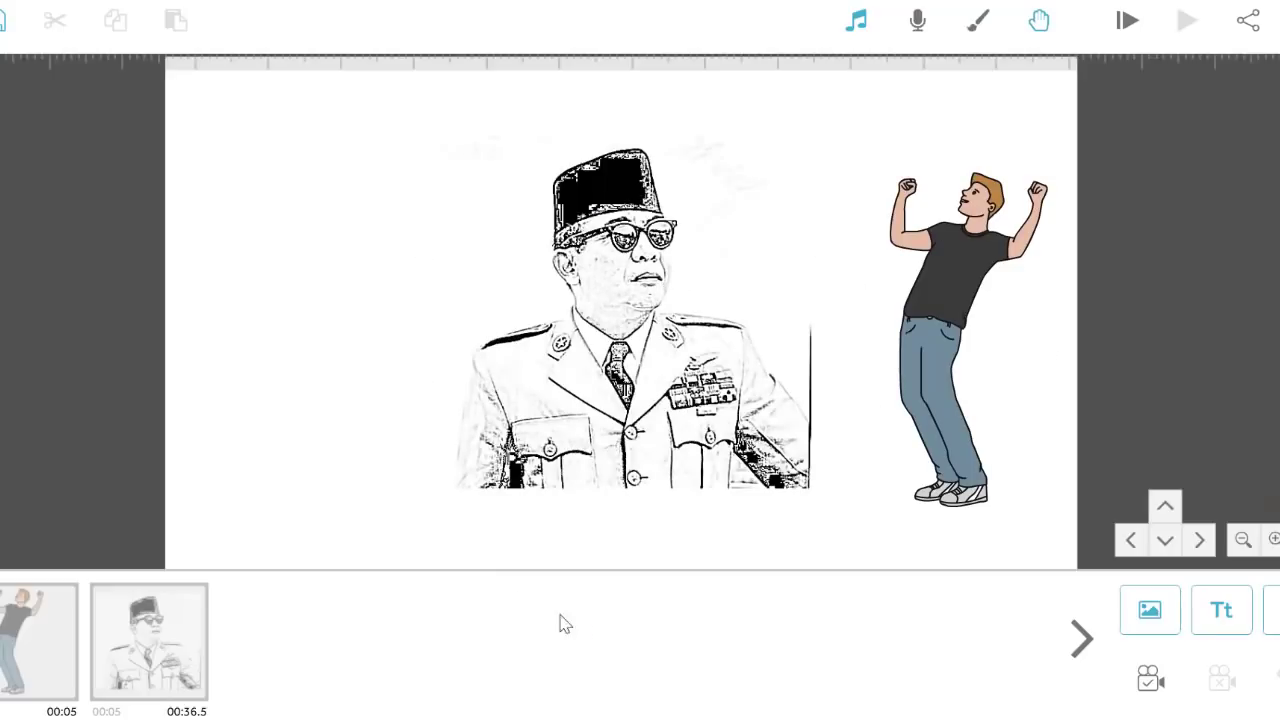
click(909, 310)
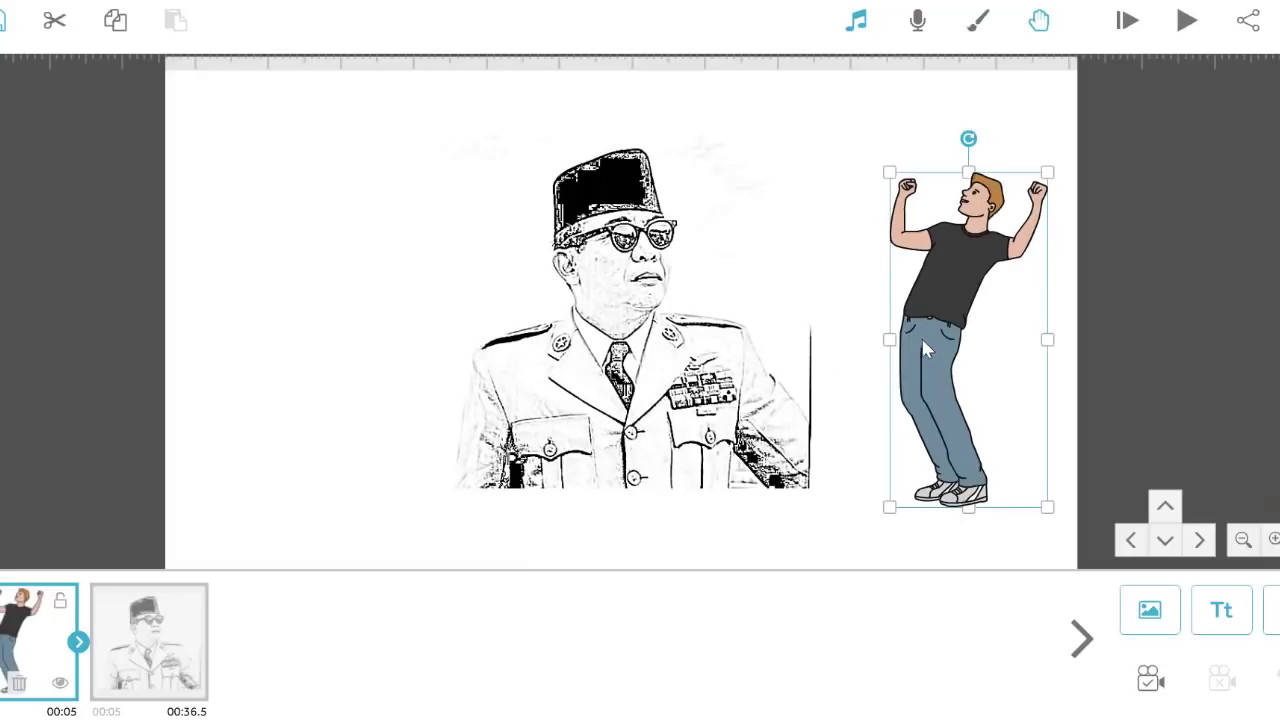
key(Left)
drag(965, 292, 252, 184)
click(656, 407)
drag(656, 407, 538, 318)
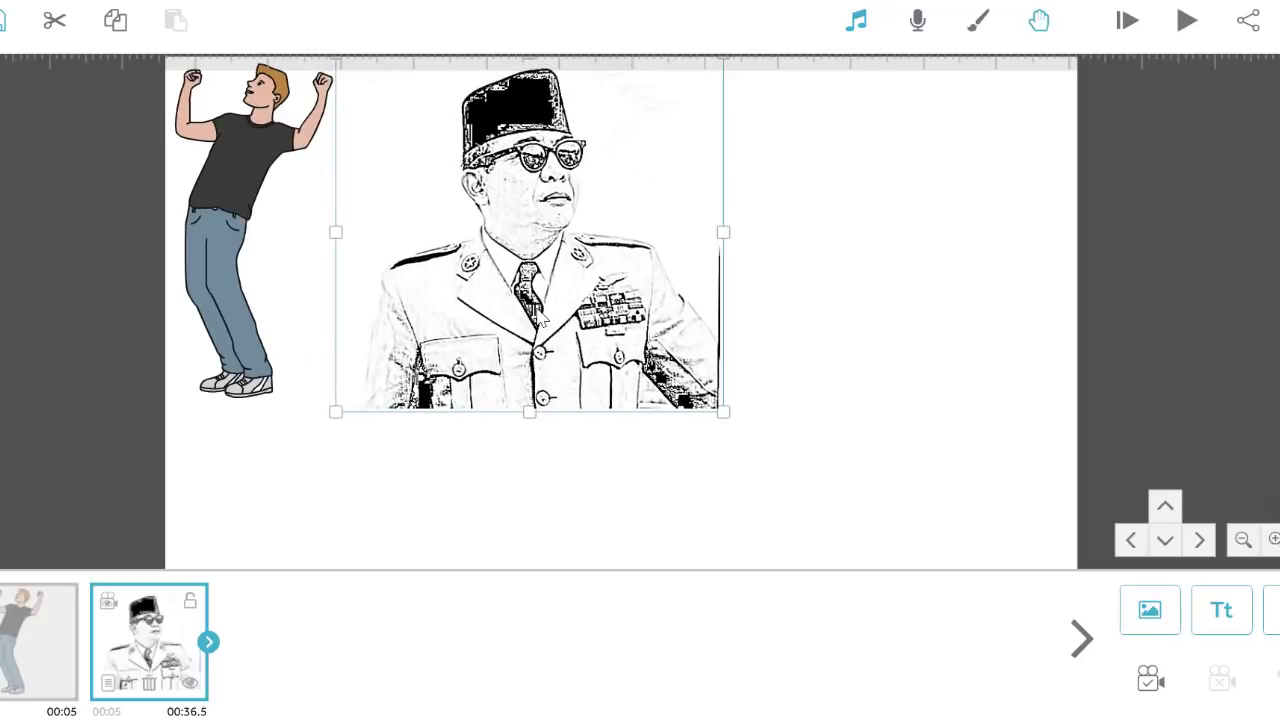
click(815, 340)
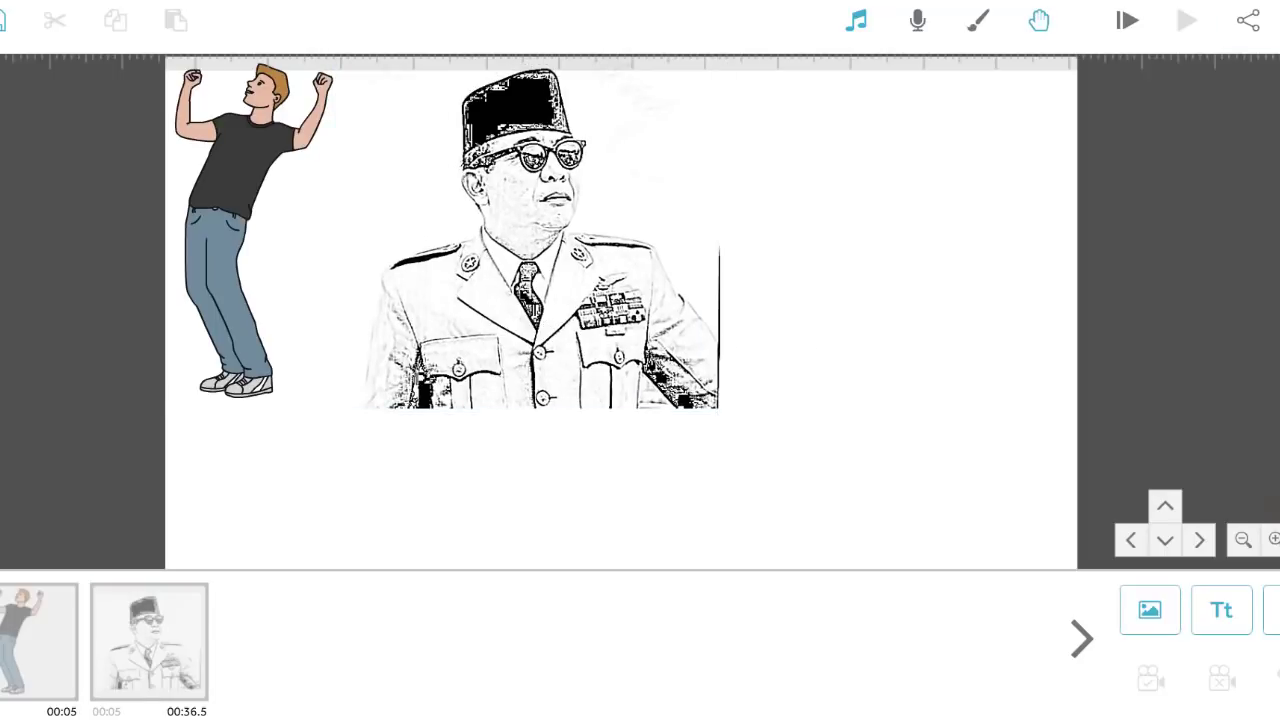
Preview the rearranged scribe from the start, and set the cartoon man's camera to the current position.
click(1127, 20)
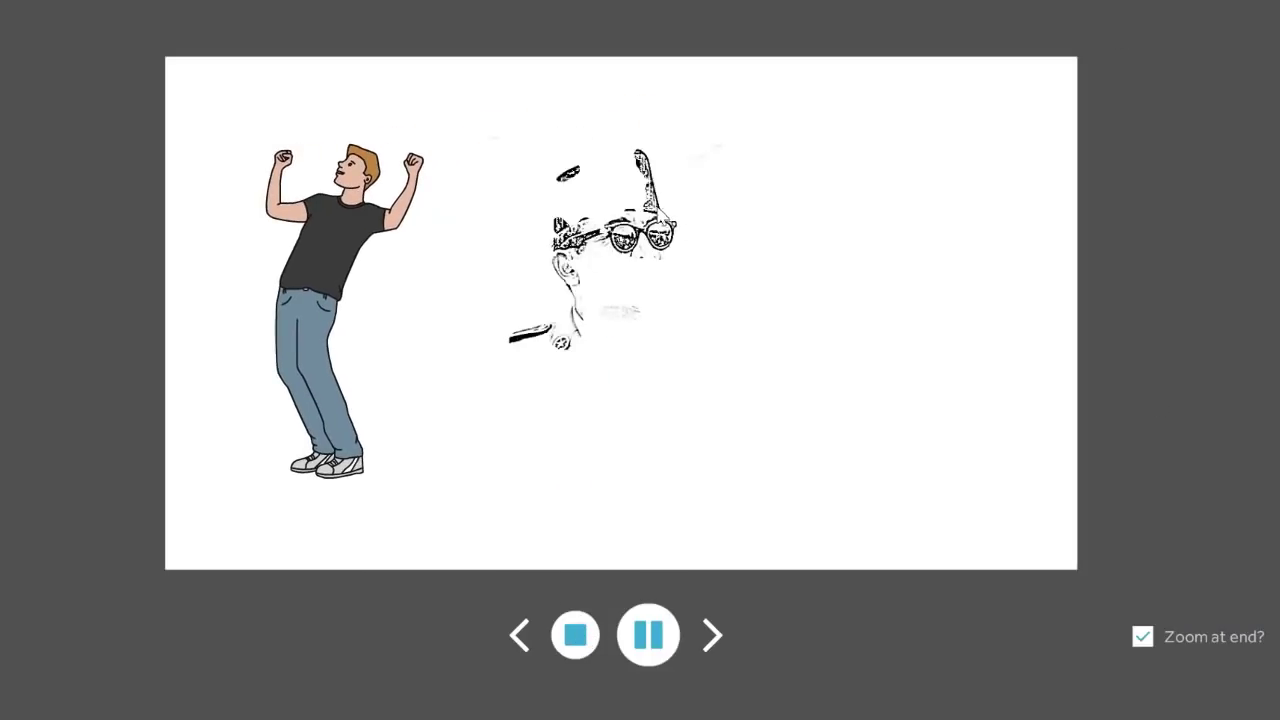
click(576, 638)
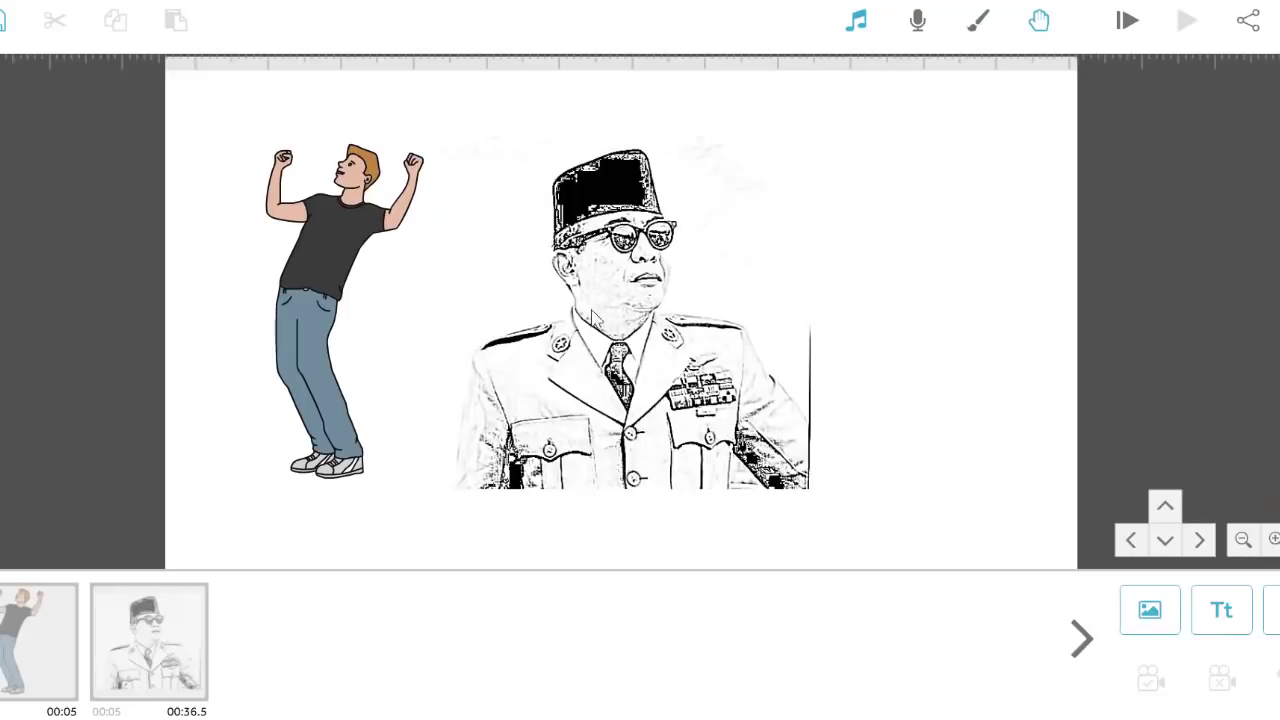
click(326, 266)
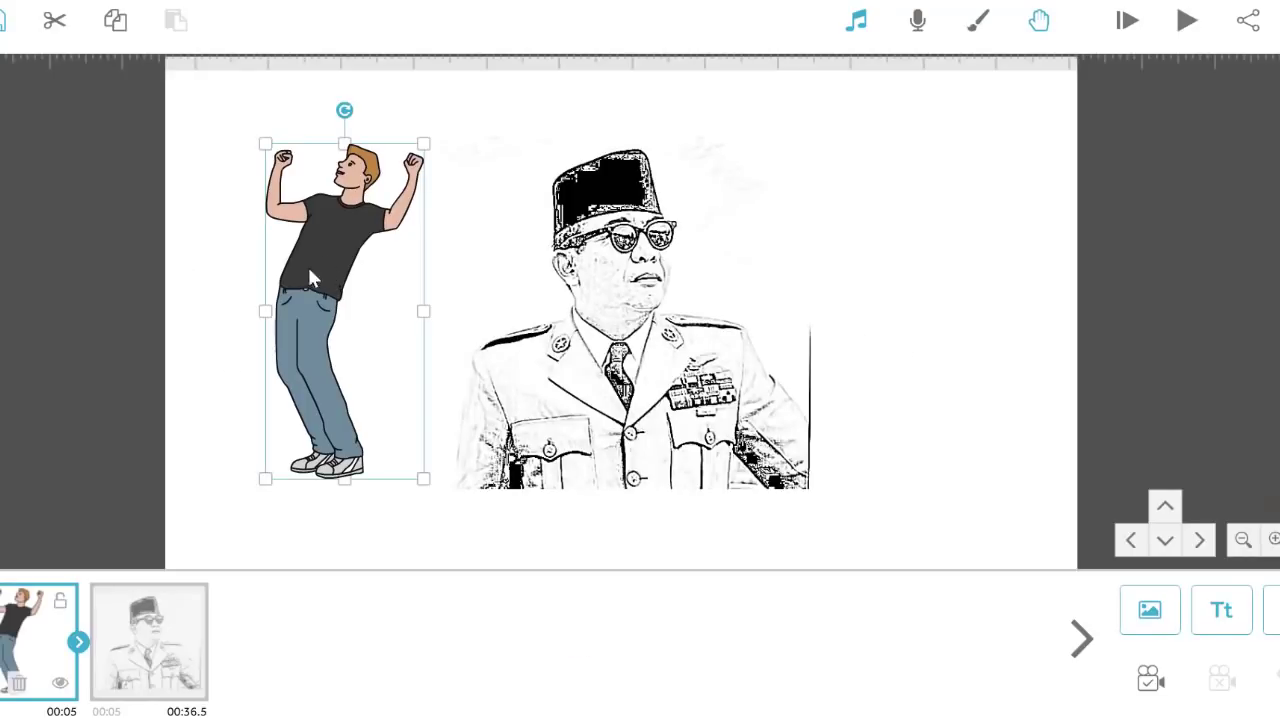
click(1152, 690)
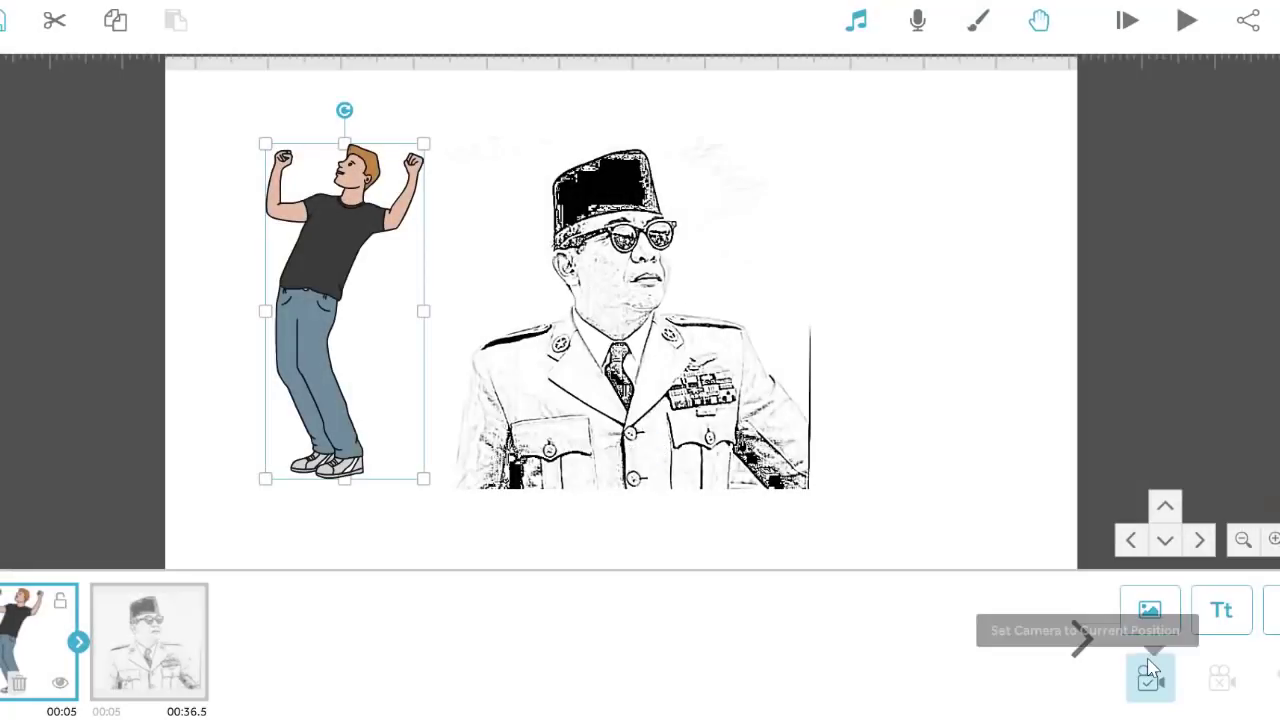
Shift the cartoon man and the Soekarno portrait up into the canvas's upper-left corner, and preview the scribe from the beginning.
drag(333, 243, 245, 172)
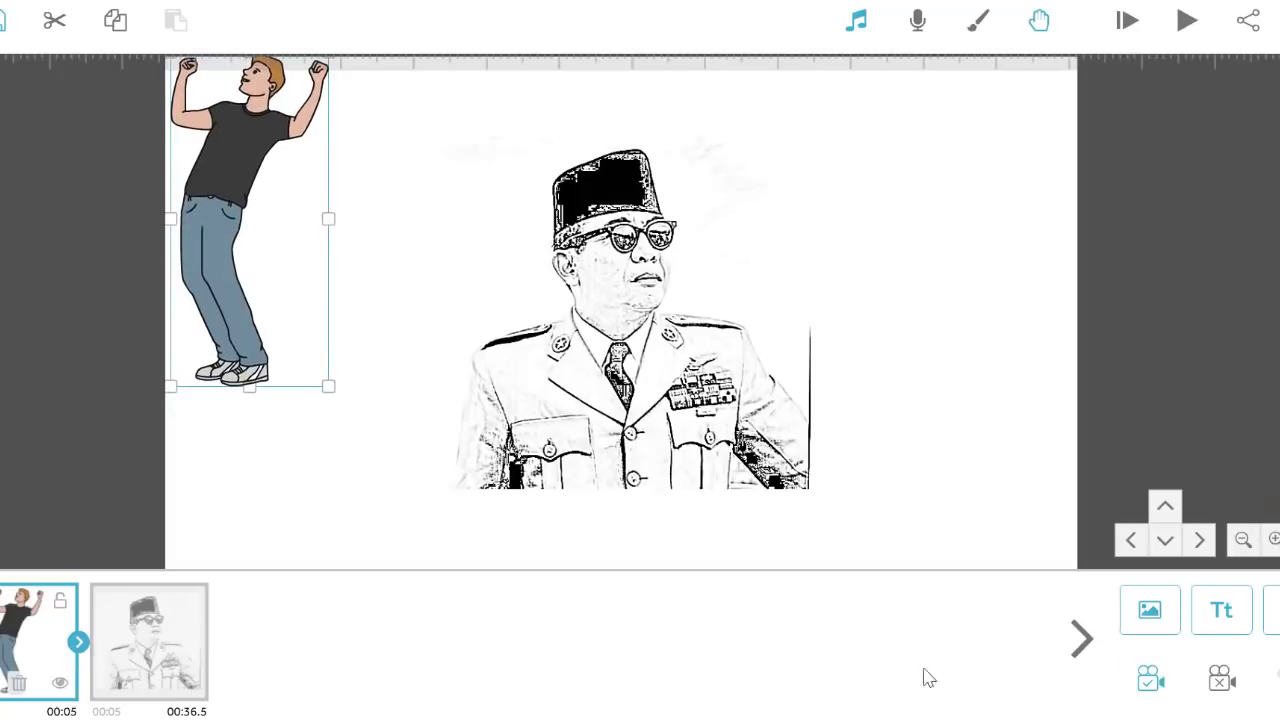
click(577, 382)
drag(577, 382, 490, 283)
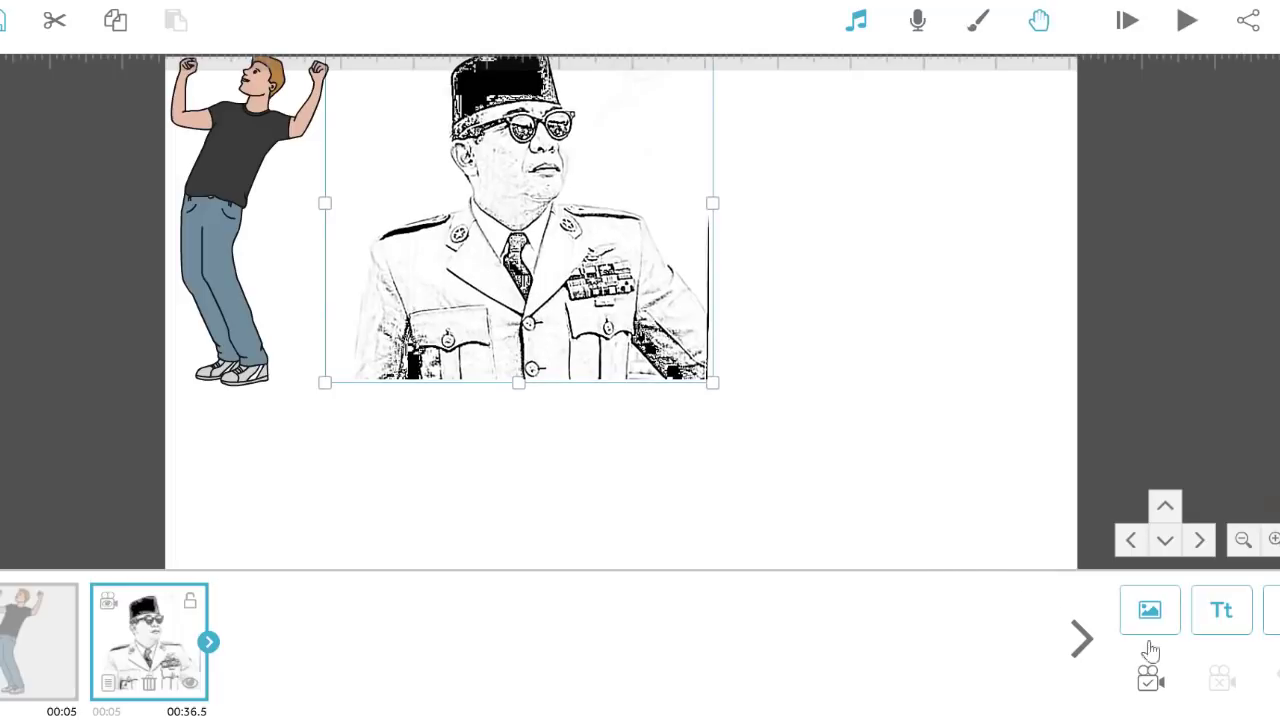
click(900, 371)
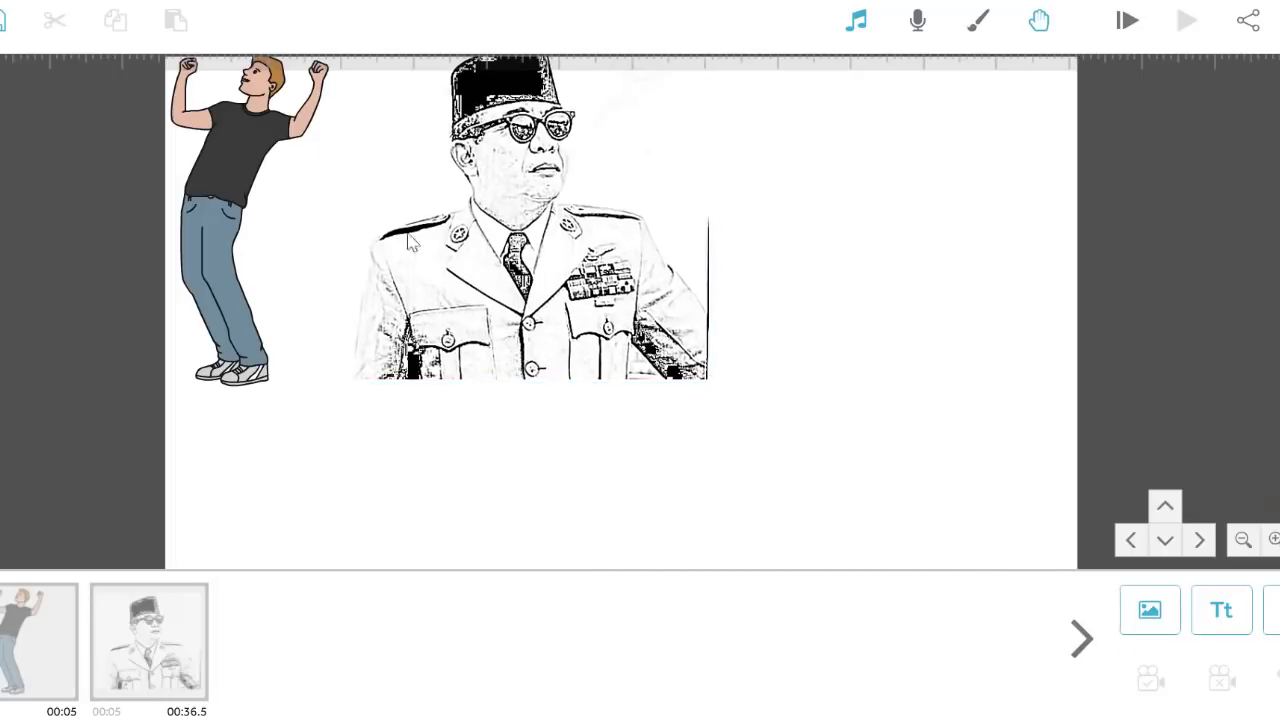
click(1124, 20)
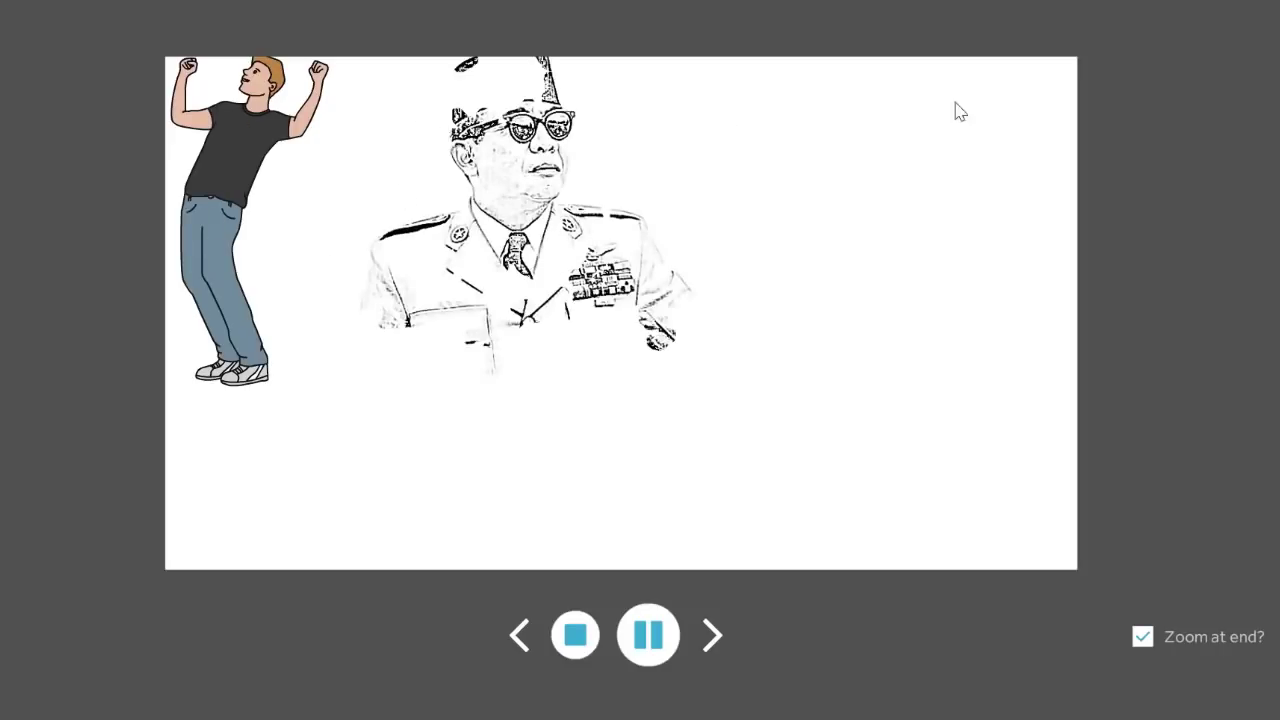
click(575, 636)
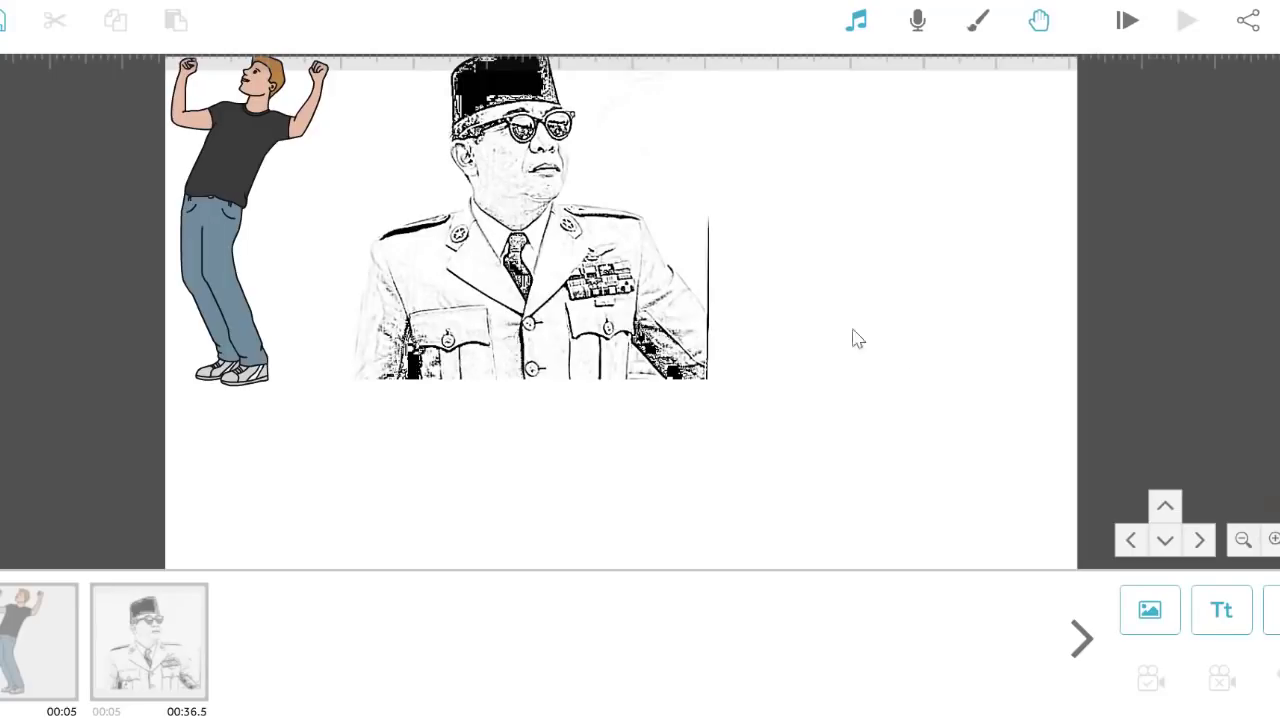
Start a new text element containing "selamat datang ya".
click(1222, 620)
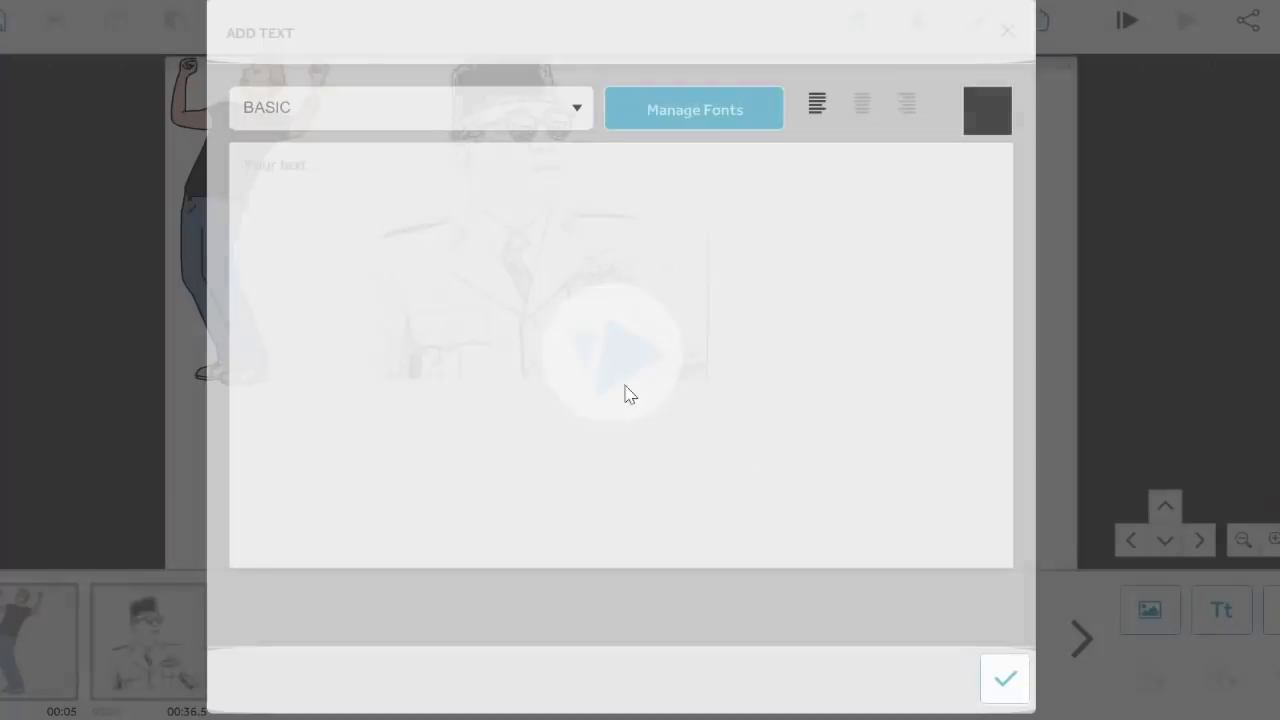
text(co)
key(BackSpace)
text(selamat datang ya)
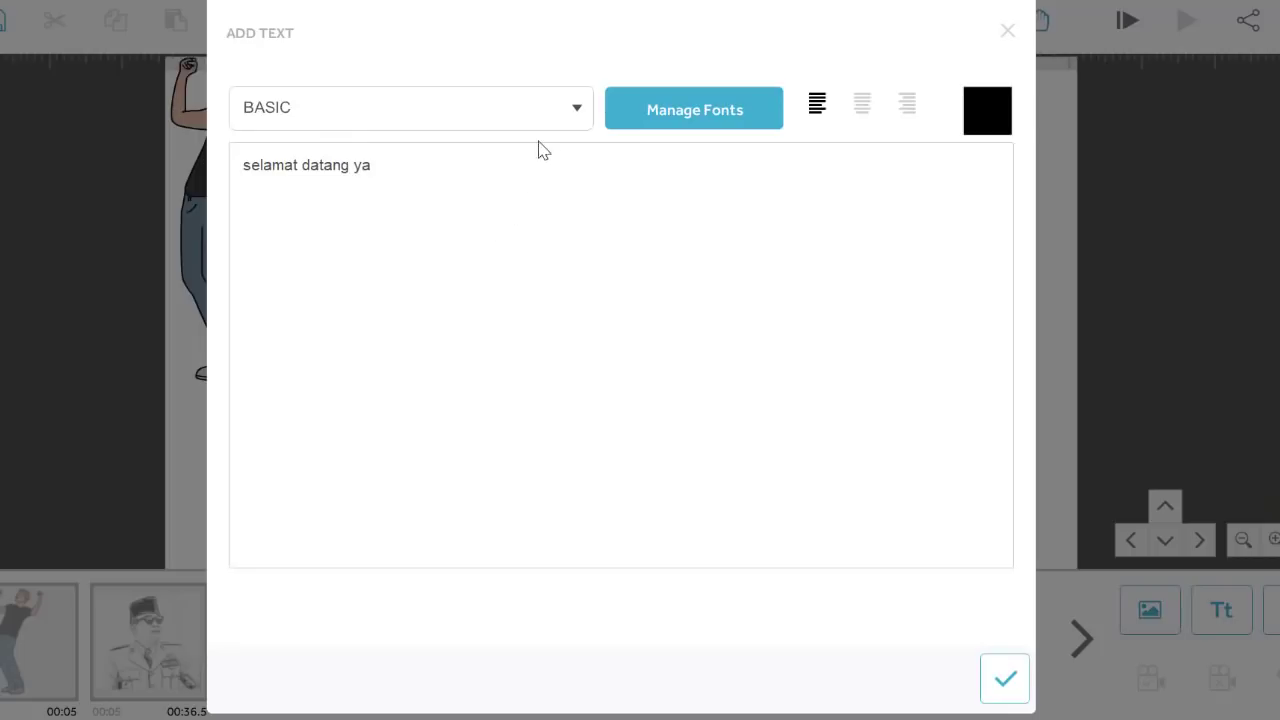
Browse the font choices for the text and the system fonts available for import, leaving the imported fonts as they are.
click(471, 110)
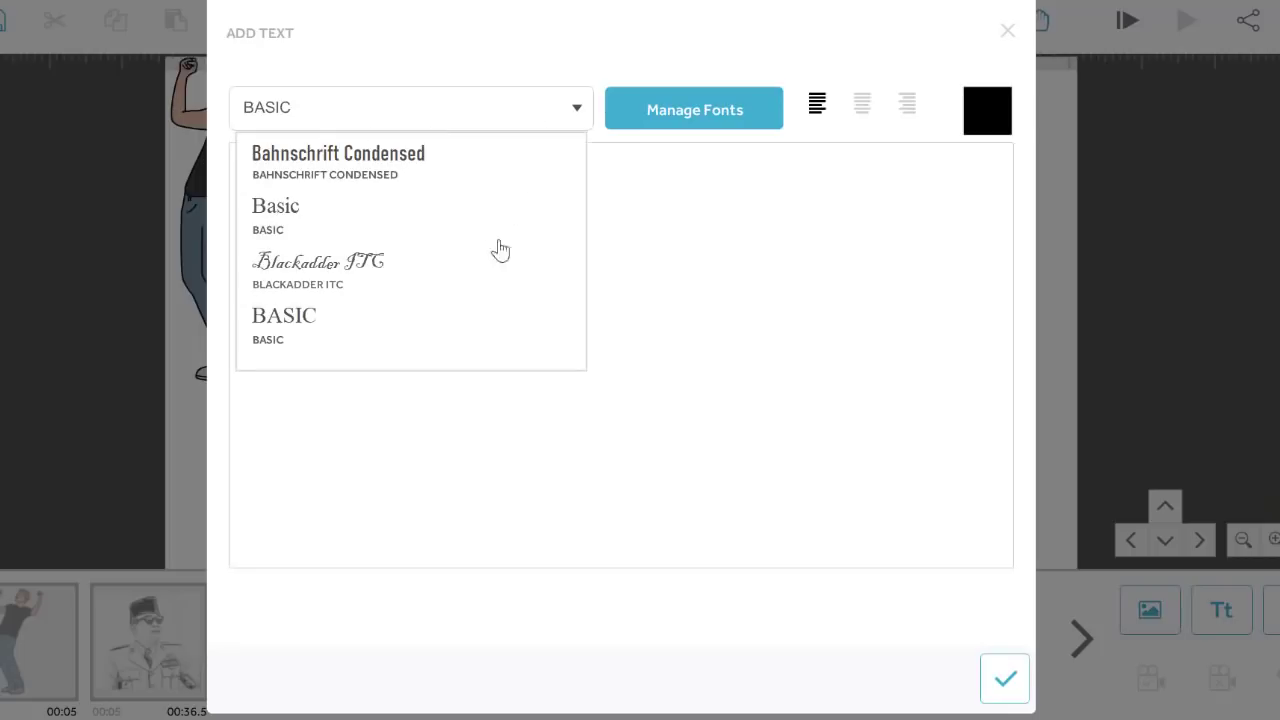
click(710, 208)
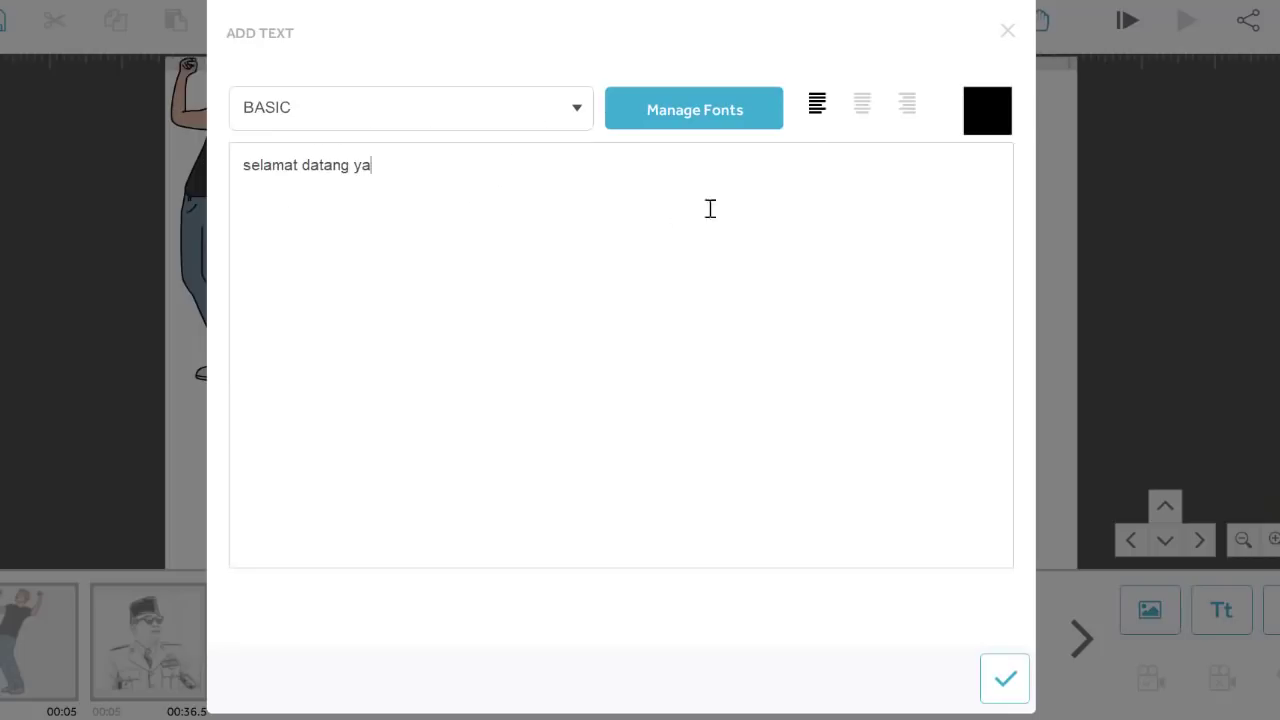
click(677, 127)
scroll(494, 280, down, 10)
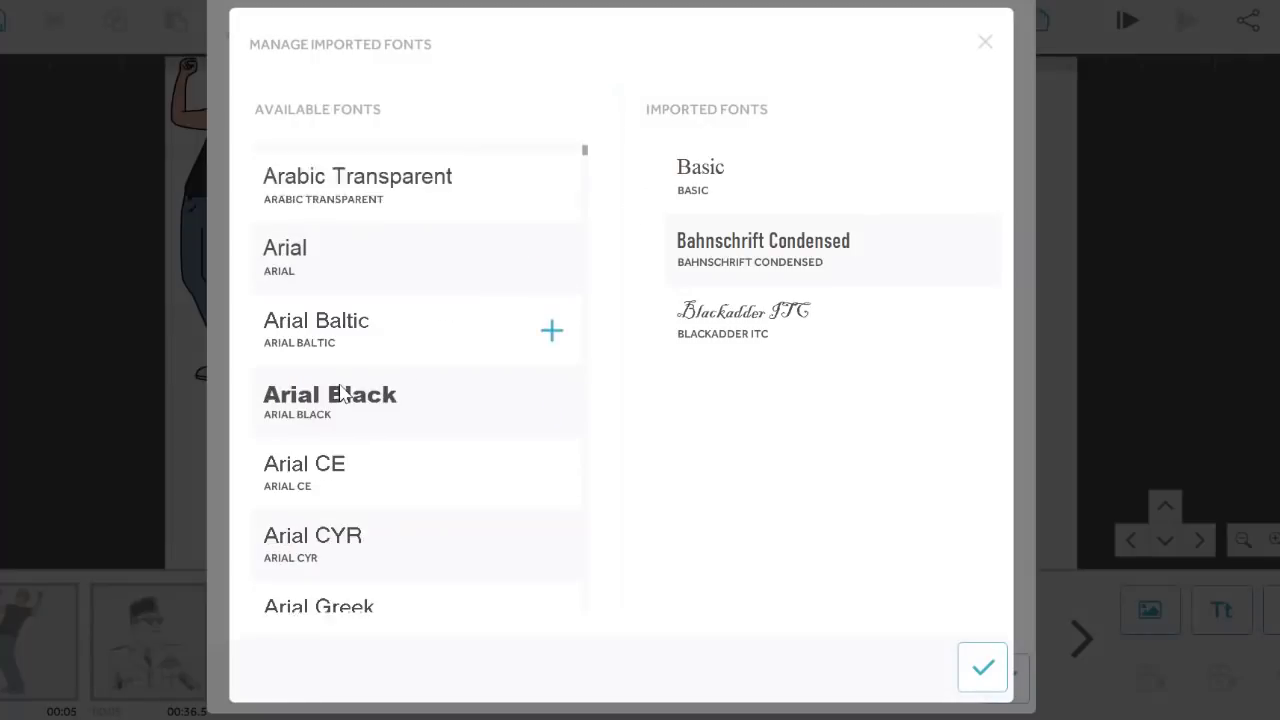
scroll(483, 434, up, 3)
scroll(474, 420, down, 10)
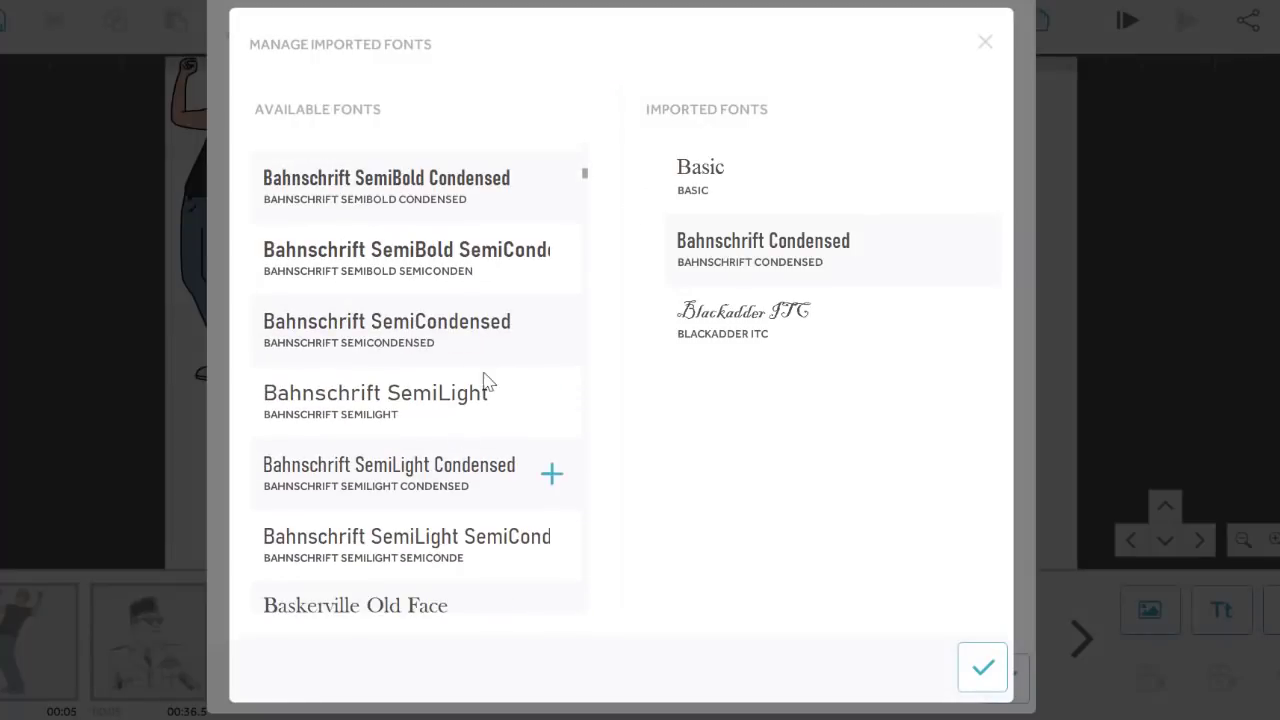
scroll(340, 460, down, 4)
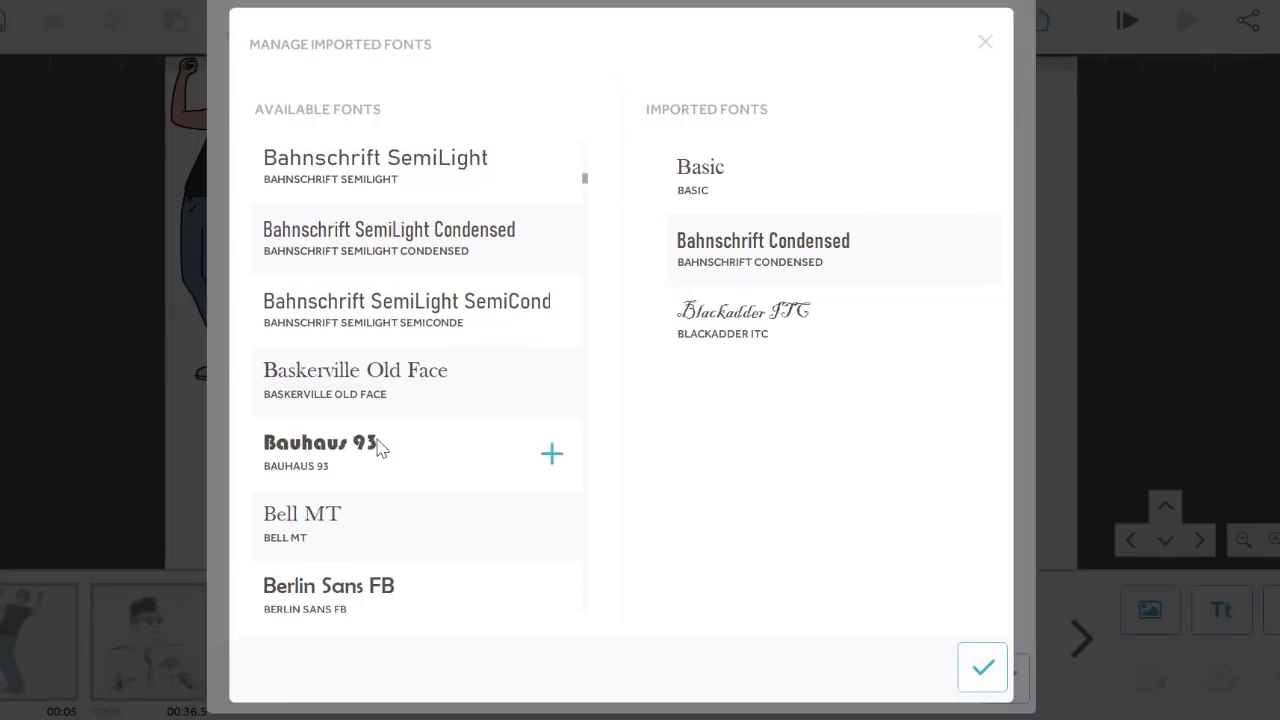
click(986, 43)
Apply the Blackadder ITC font to the text, add it to the scribe and position it beneath the two images.
click(336, 127)
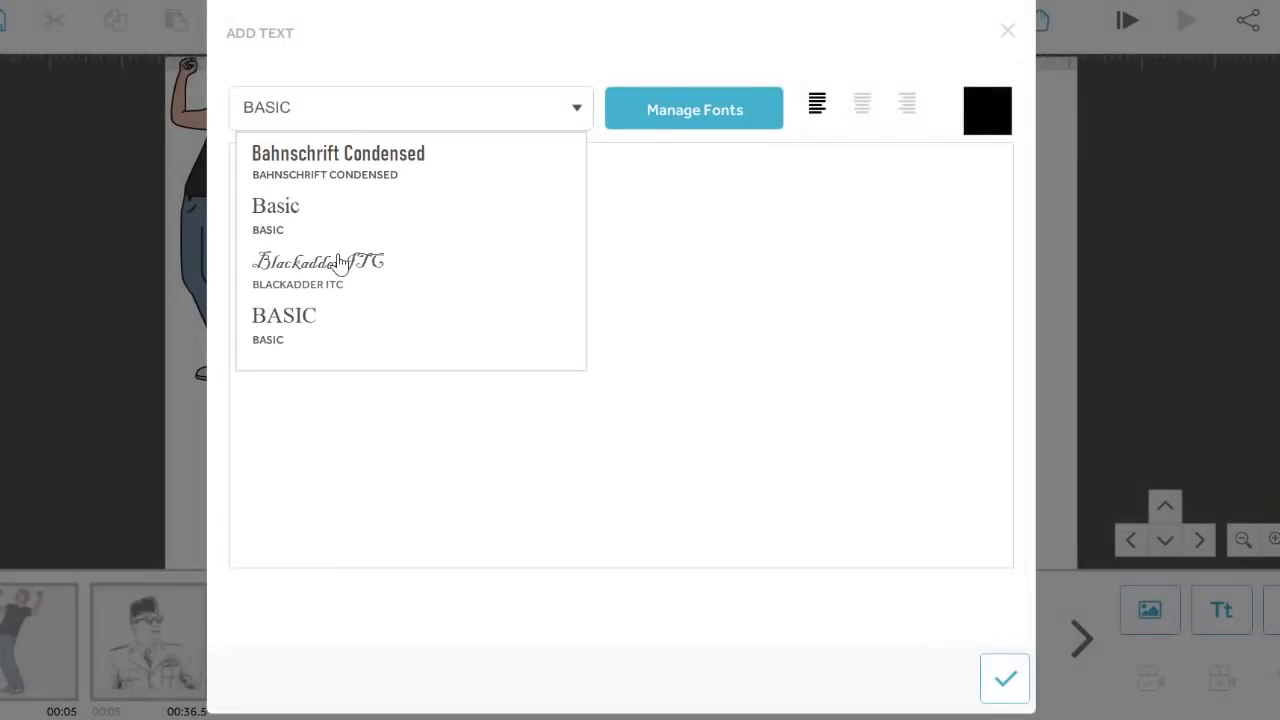
click(336, 262)
click(1010, 688)
drag(678, 420, 446, 477)
Preview how the "selamat datang ya" text element is drawn, and deselect it.
click(1205, 18)
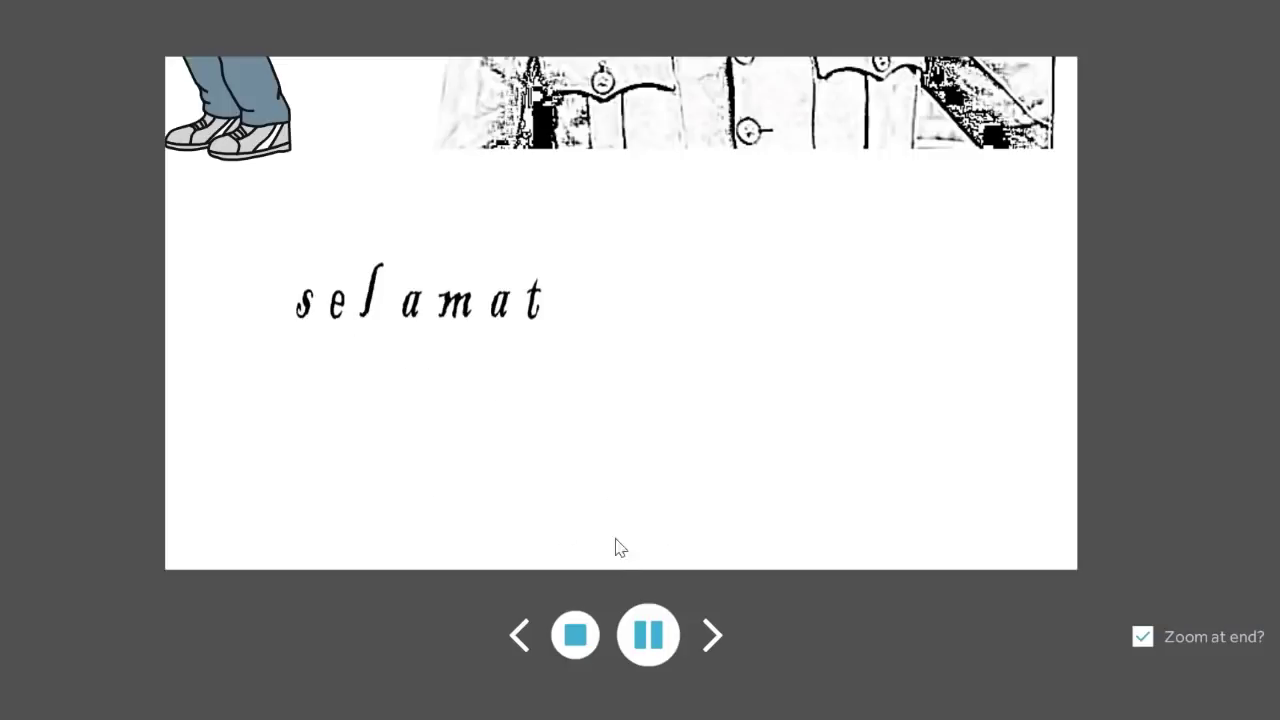
click(576, 635)
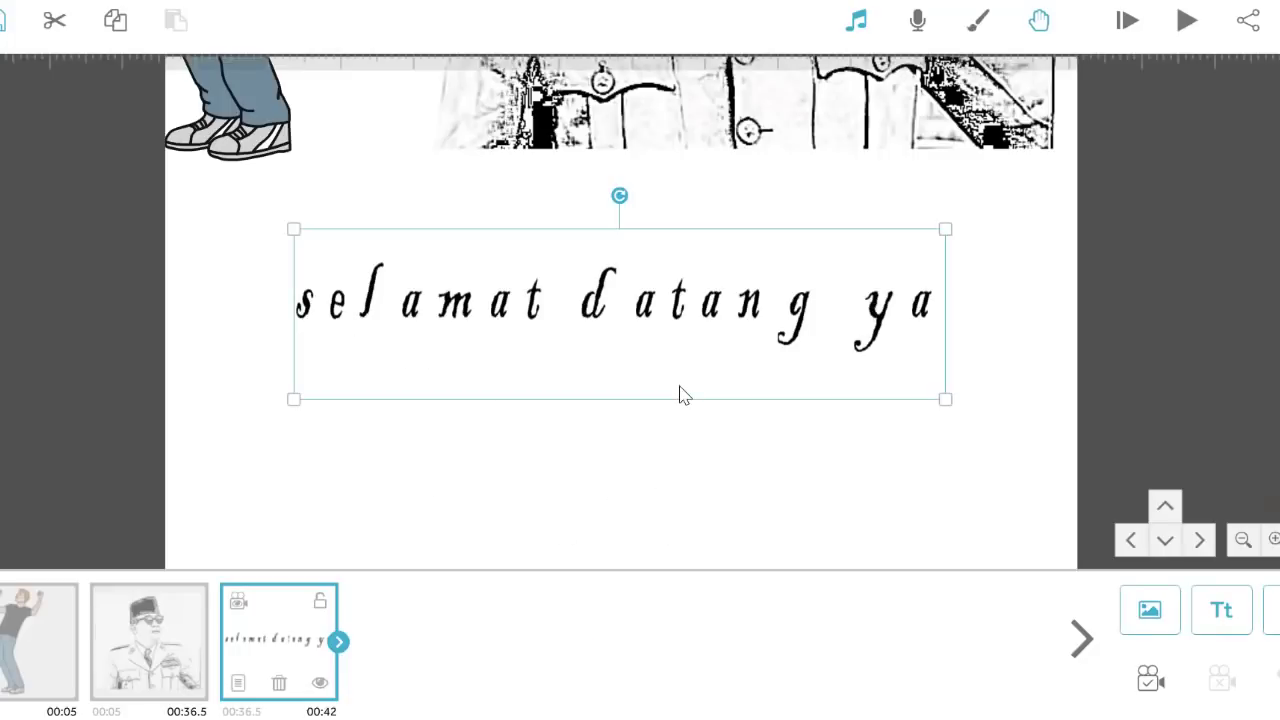
click(645, 450)
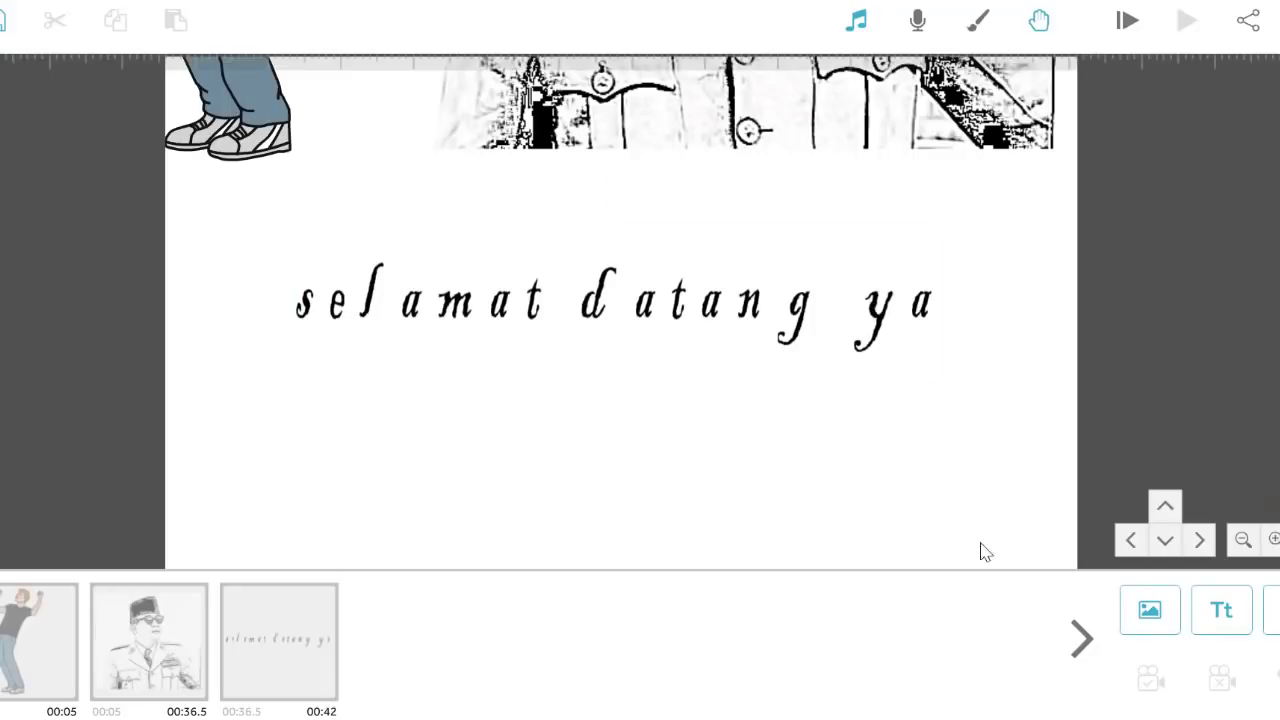
Examine the finished Soekarno scribe's camera scenes for the Indonesia map, the man in the cap with his quote, and the Ir. Soekarno portrait.
click(53, 708)
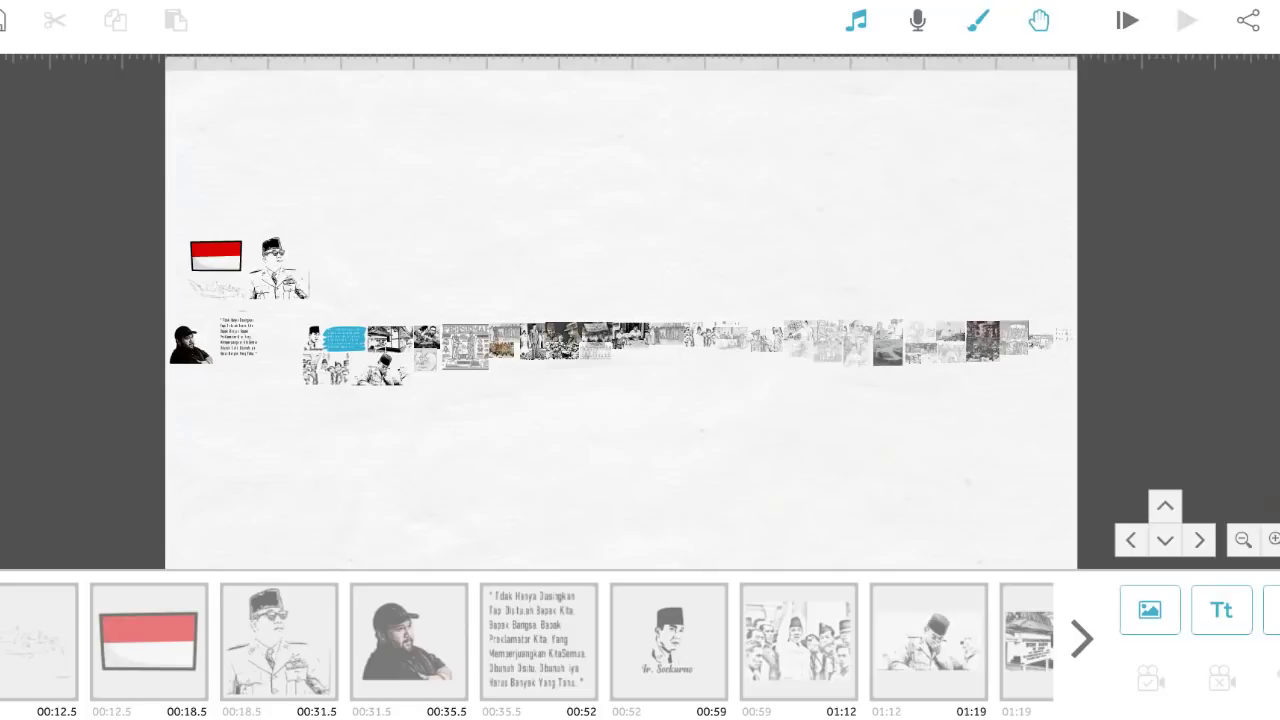
click(39, 664)
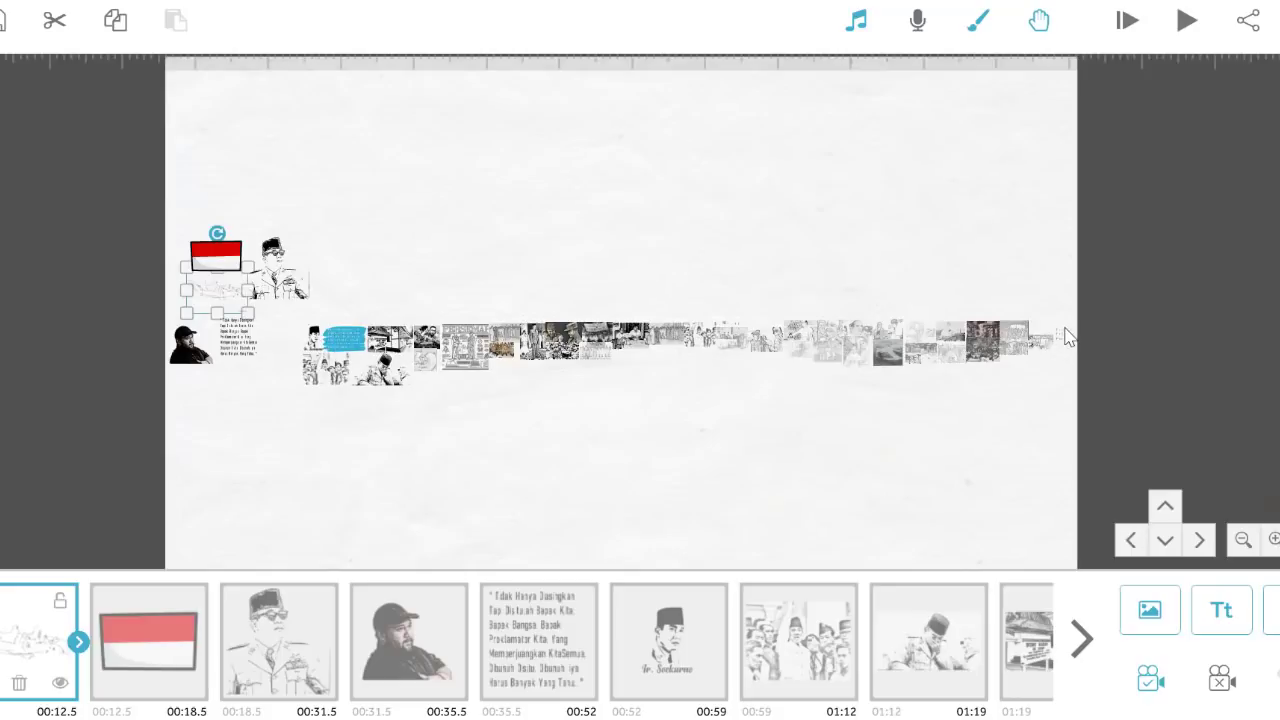
click(289, 497)
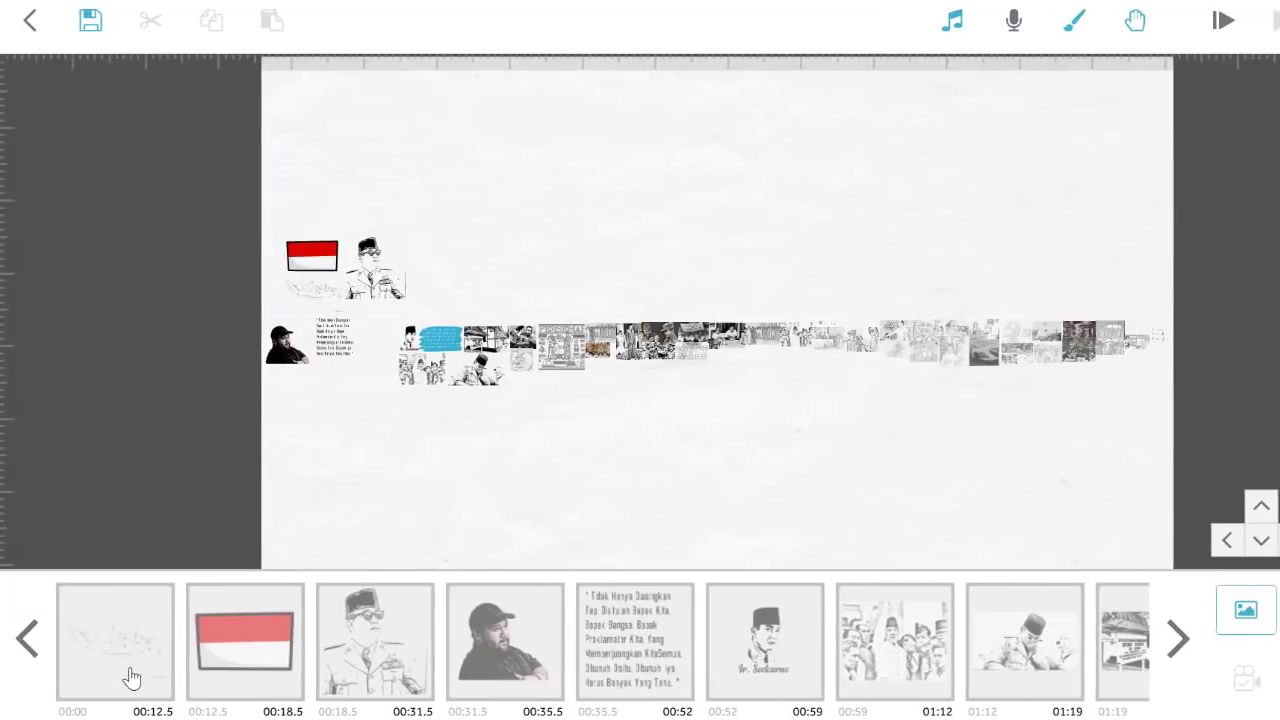
click(131, 679)
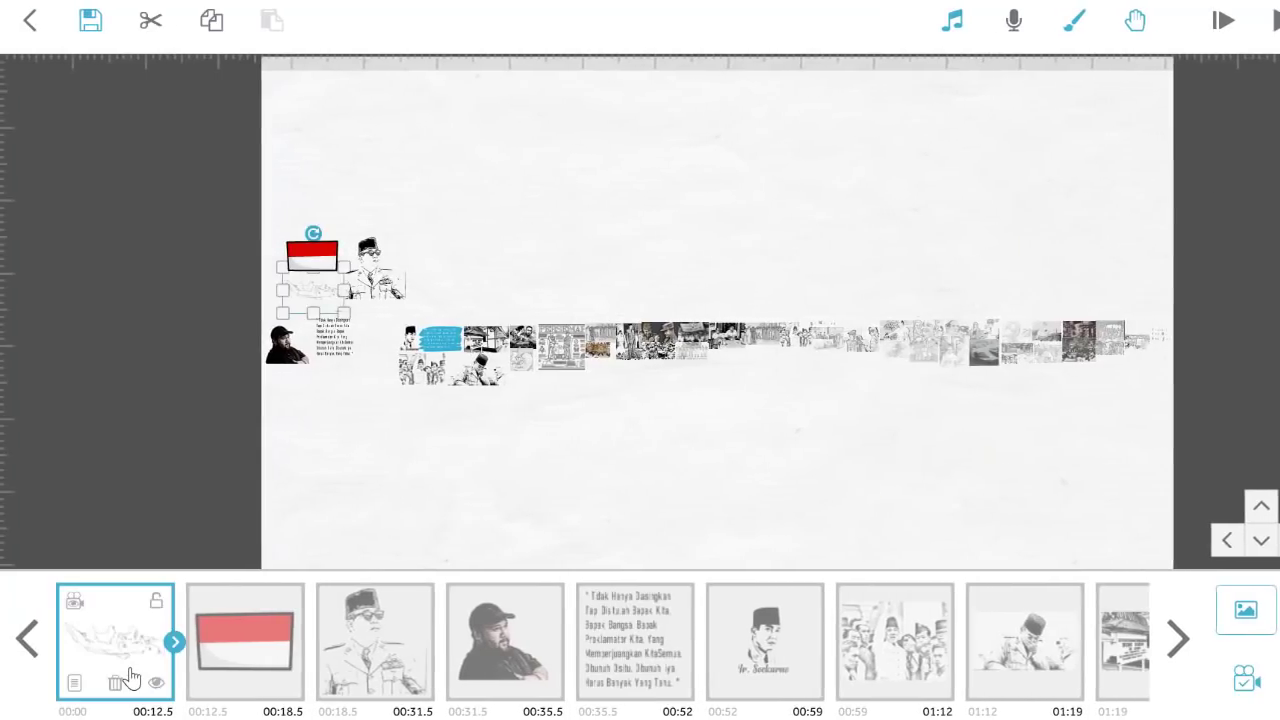
click(76, 603)
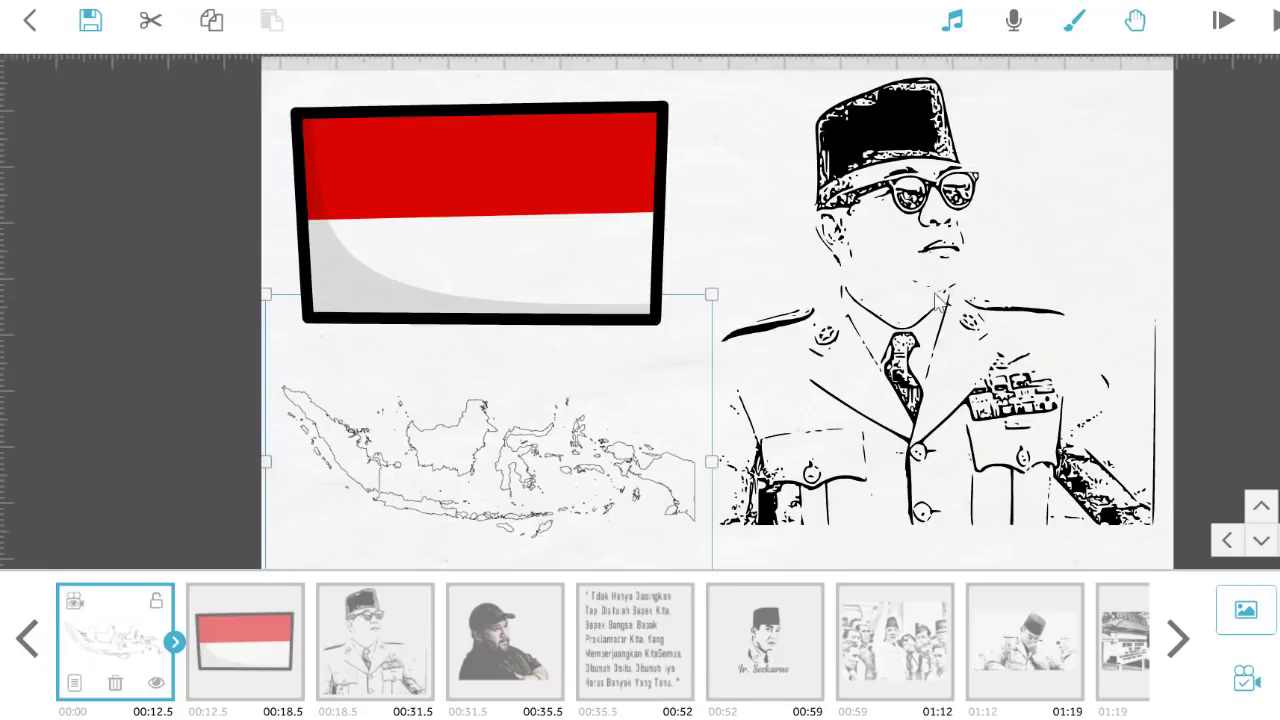
click(1075, 210)
click(1073, 210)
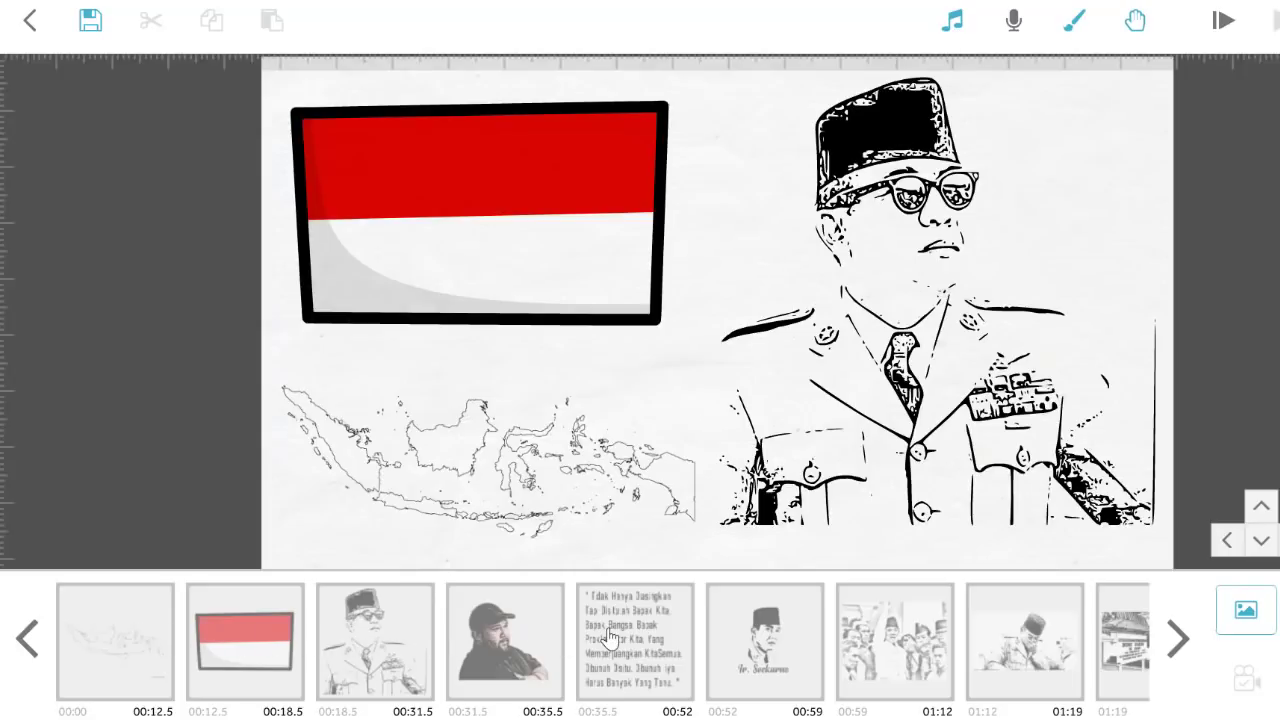
click(484, 659)
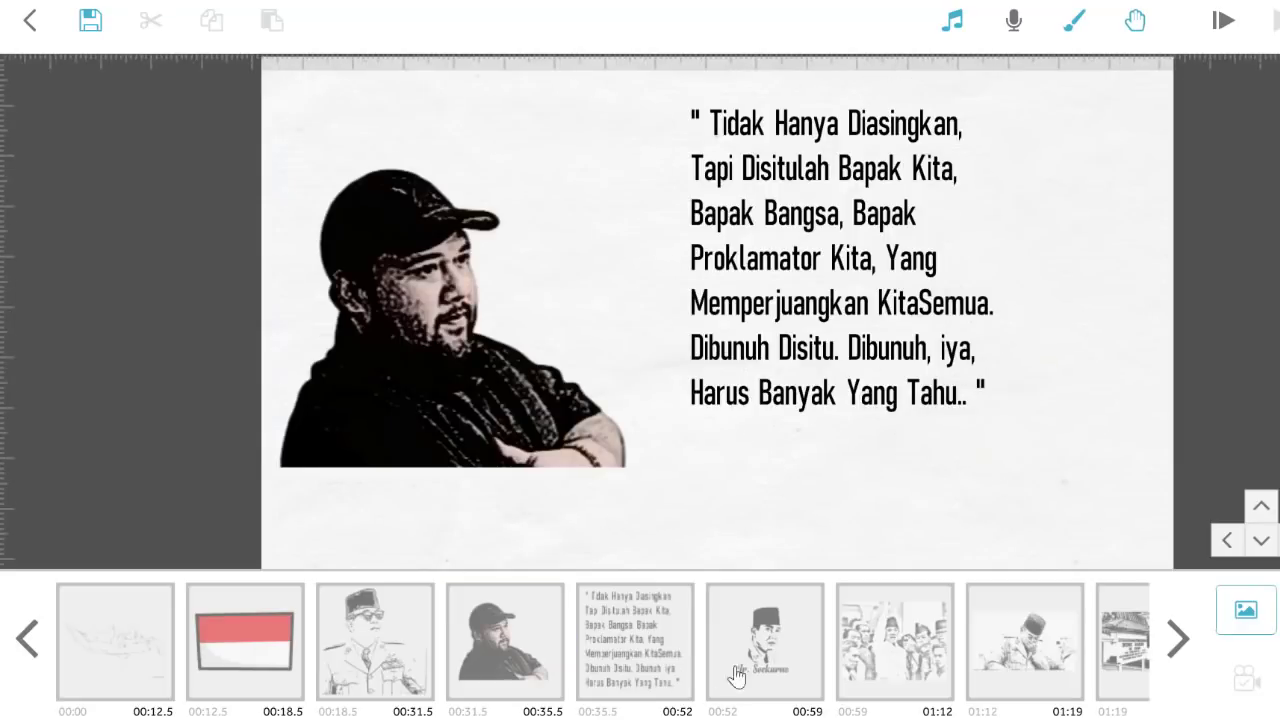
click(727, 635)
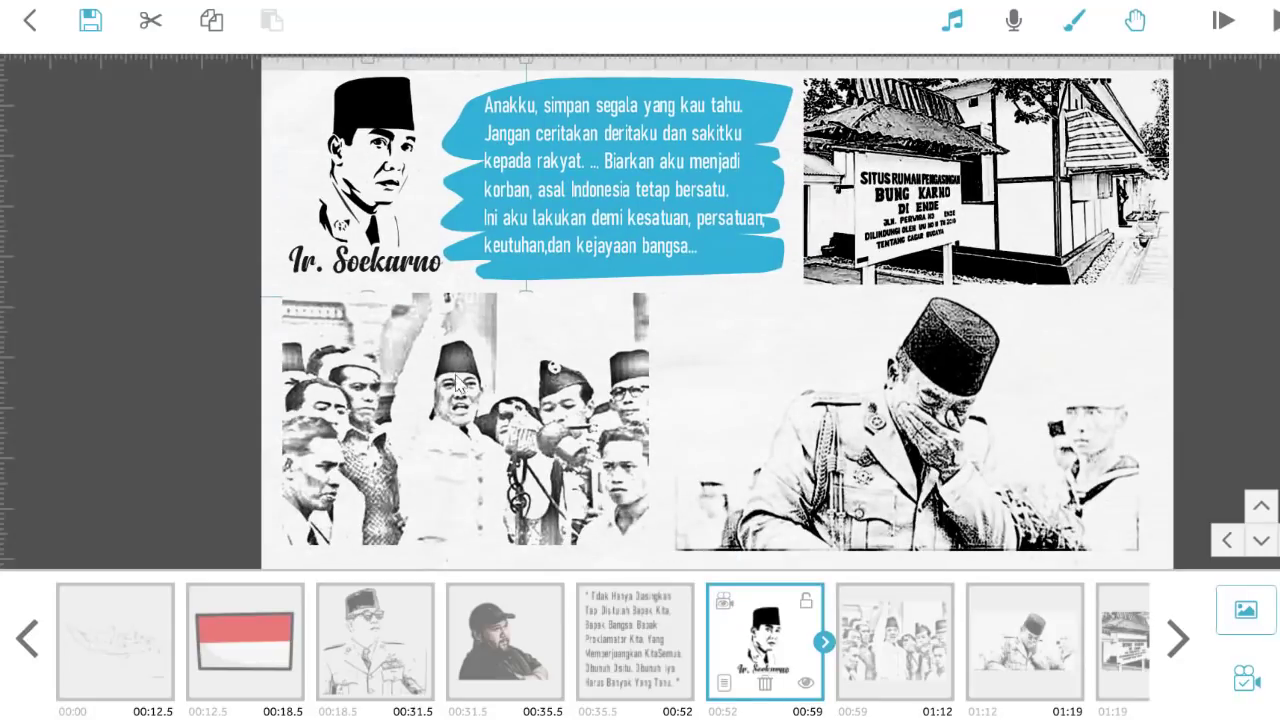
Return to the Indonesia map element's scene and move the map up behind the red and white flag.
click(115, 640)
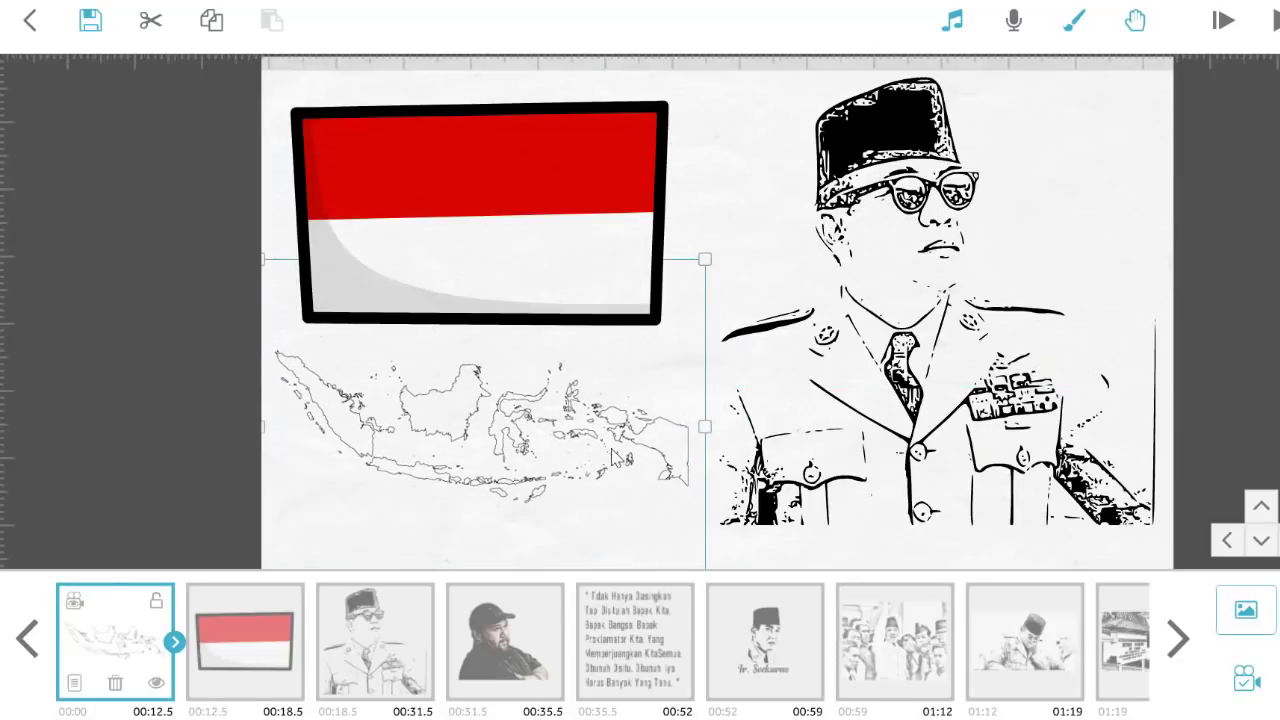
drag(520, 448, 650, 430)
drag(537, 500, 529, 257)
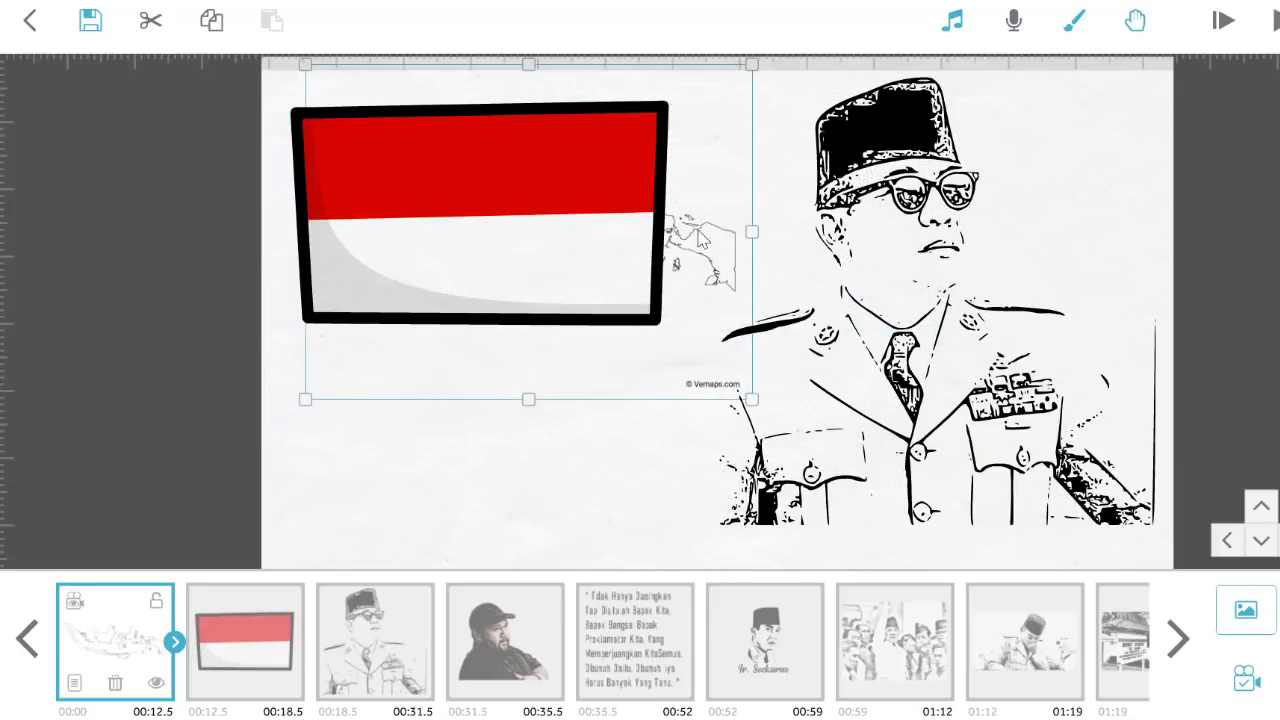
Move the Indonesia map below the red and white flag, and shift the flag slightly down toward the map.
drag(696, 228, 633, 510)
click(557, 206)
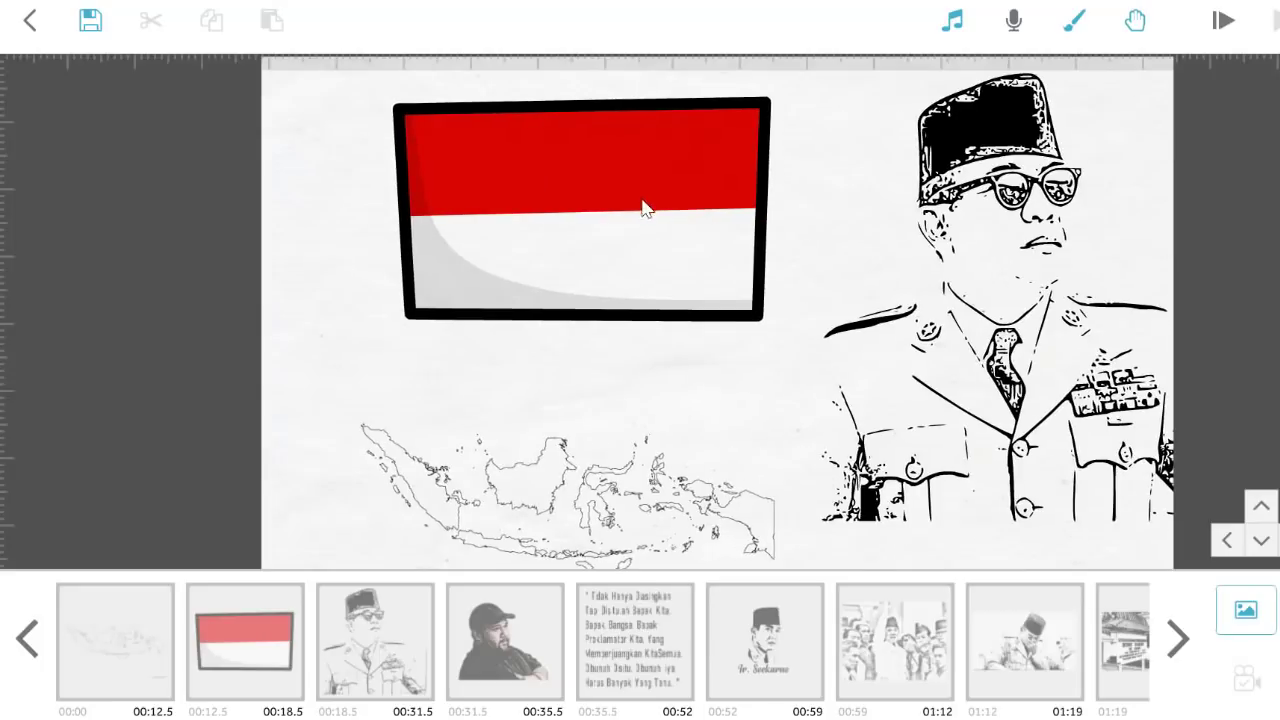
drag(598, 240, 570, 266)
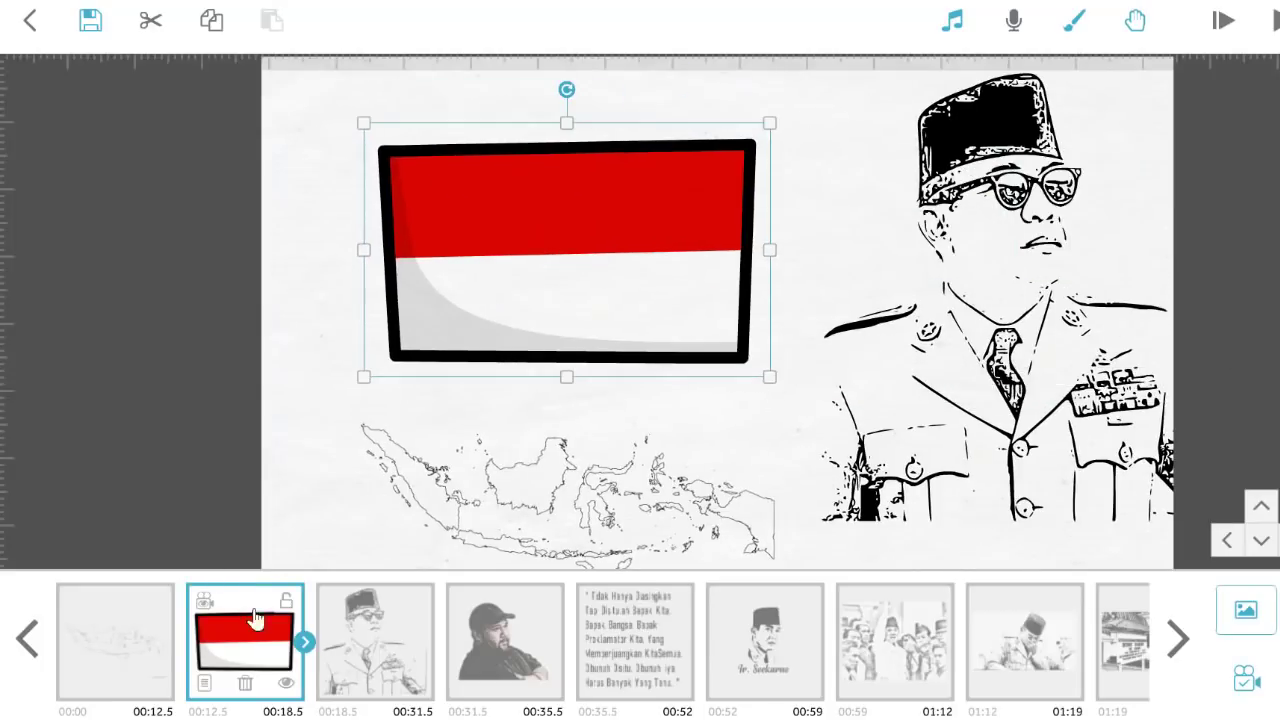
View the map element's camera position and shift the flag and the map up so both fit inside that scene.
click(140, 647)
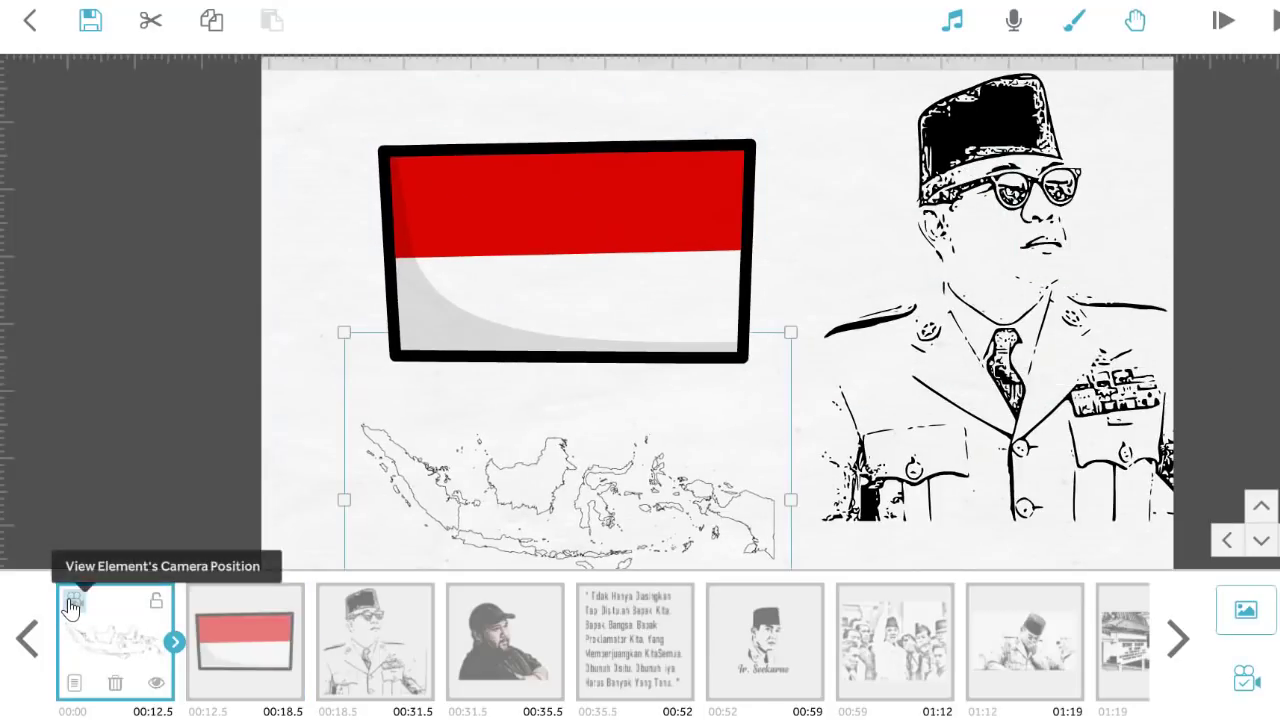
click(75, 603)
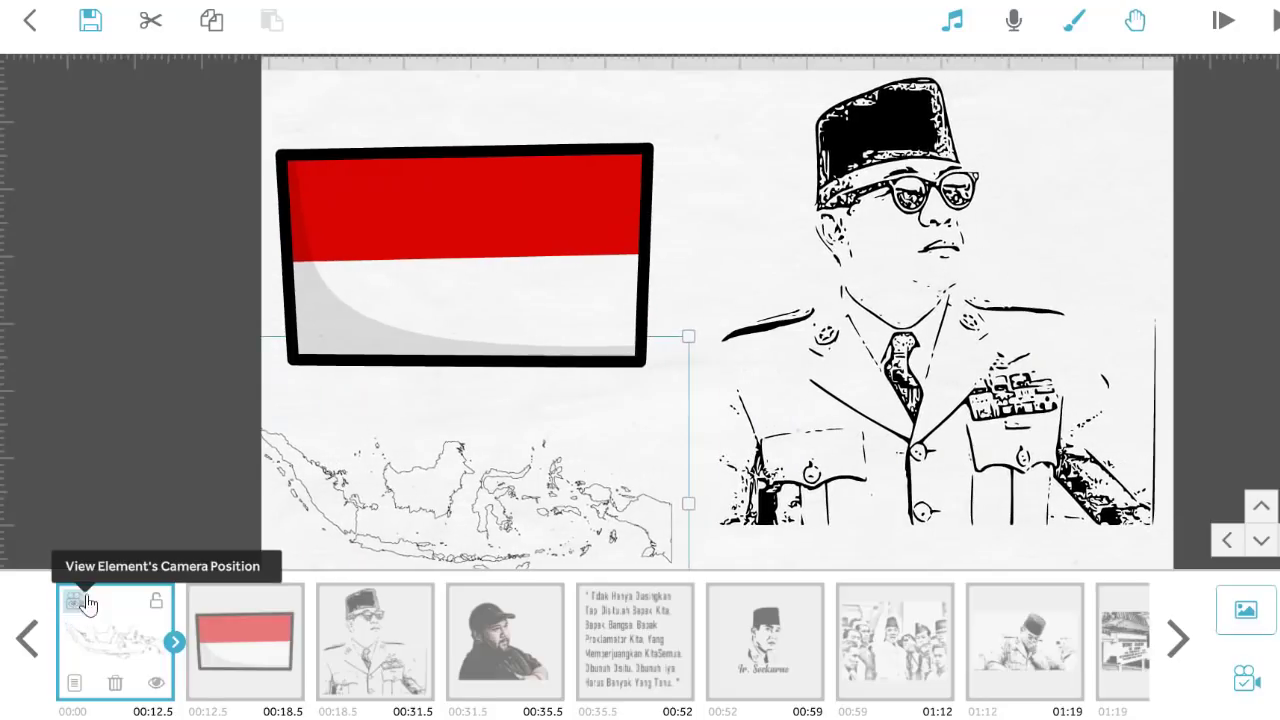
click(451, 289)
drag(451, 289, 446, 249)
click(461, 460)
drag(490, 507, 500, 470)
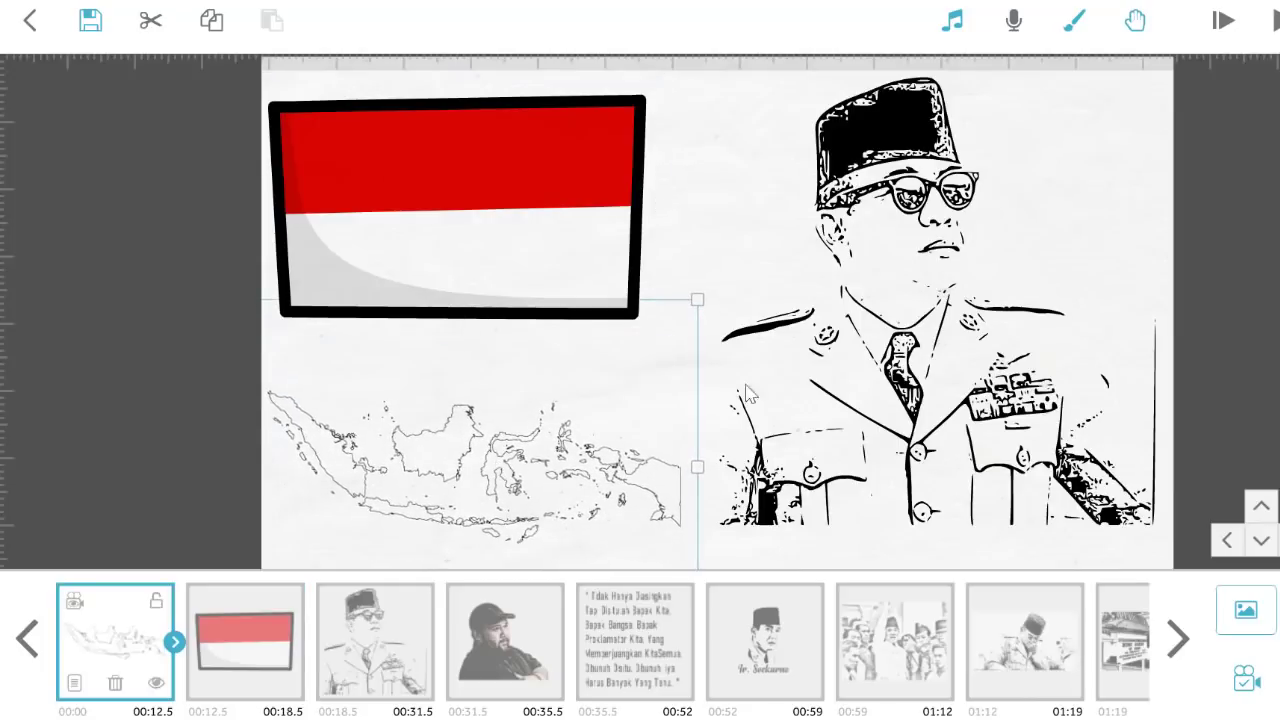
Preview the scribe up to the blue-brushed quote "Anakku, simpan segala yang kau tahu" and stop the playback.
click(1117, 241)
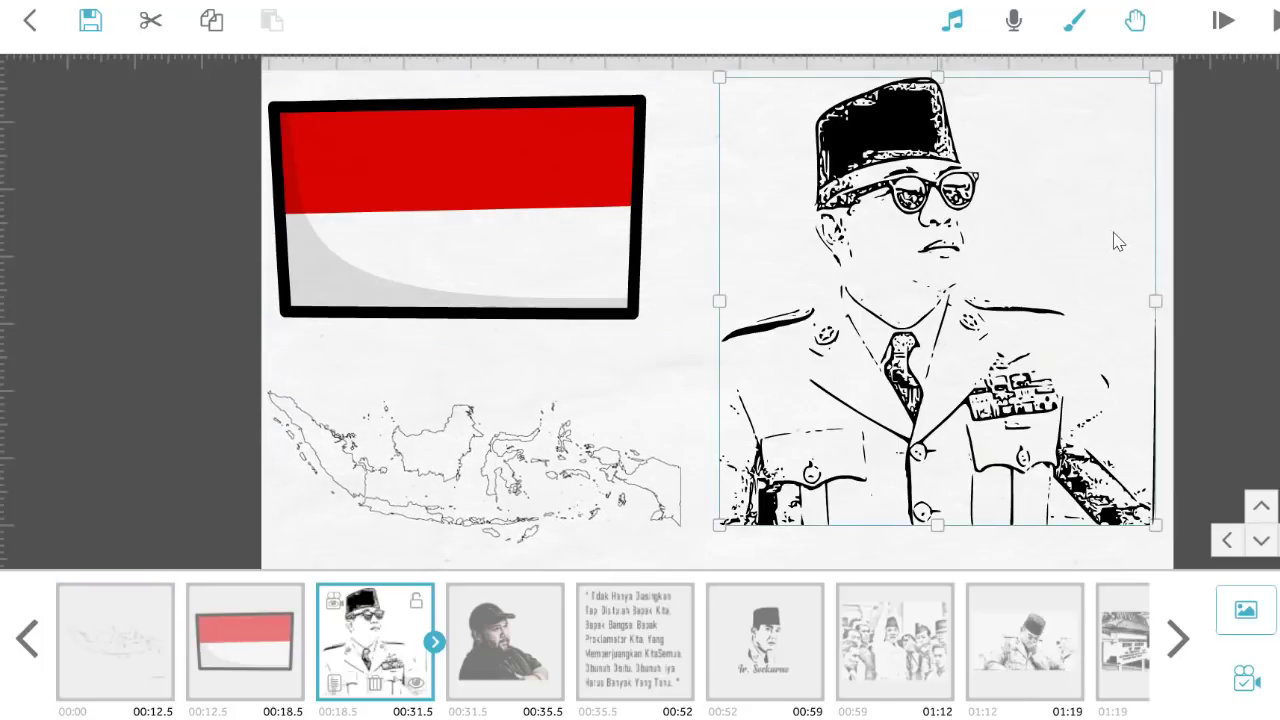
click(672, 303)
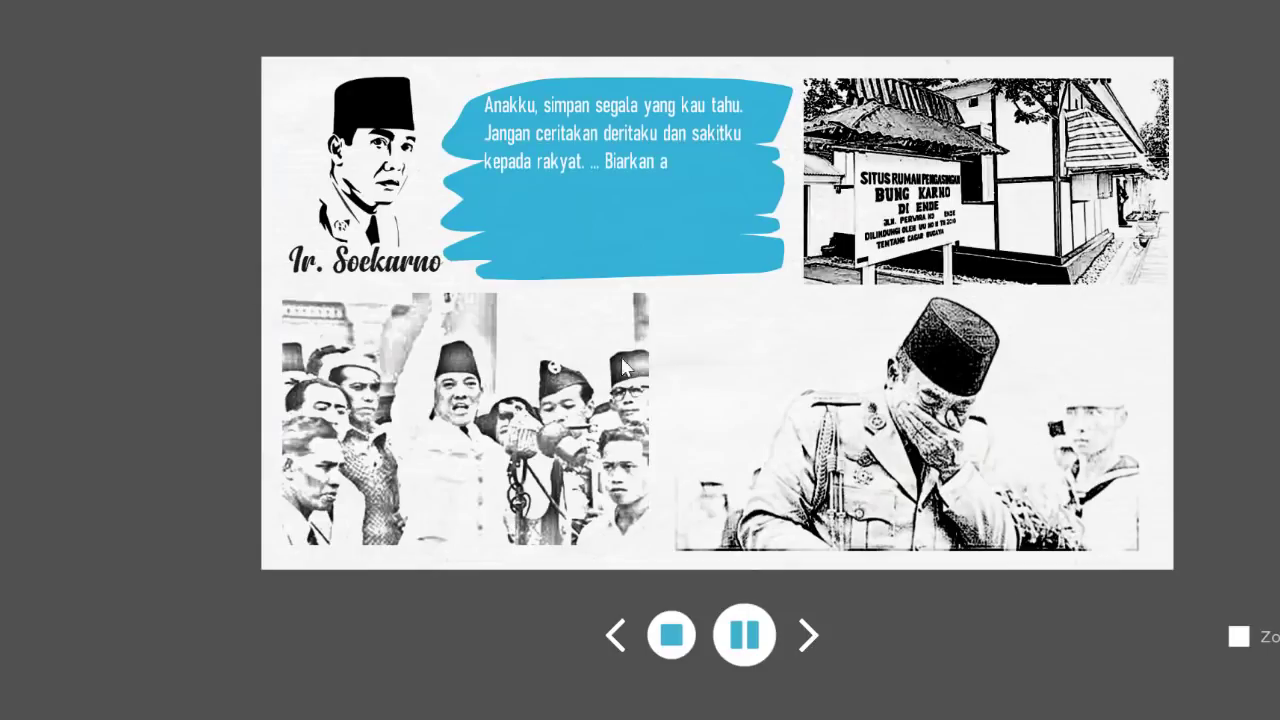
click(665, 645)
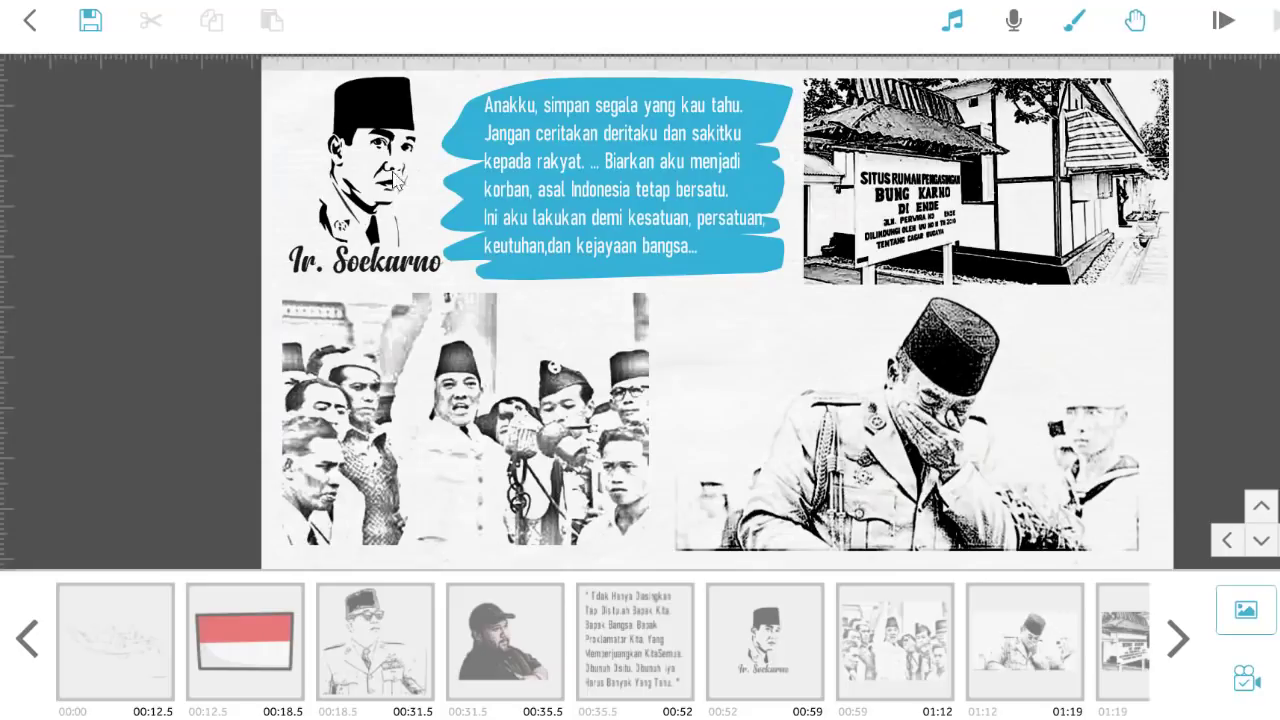
Try the Ir. Soekarno portrait behind the blue quote, and return it to its place beside the quote.
click(368, 205)
drag(392, 250, 722, 270)
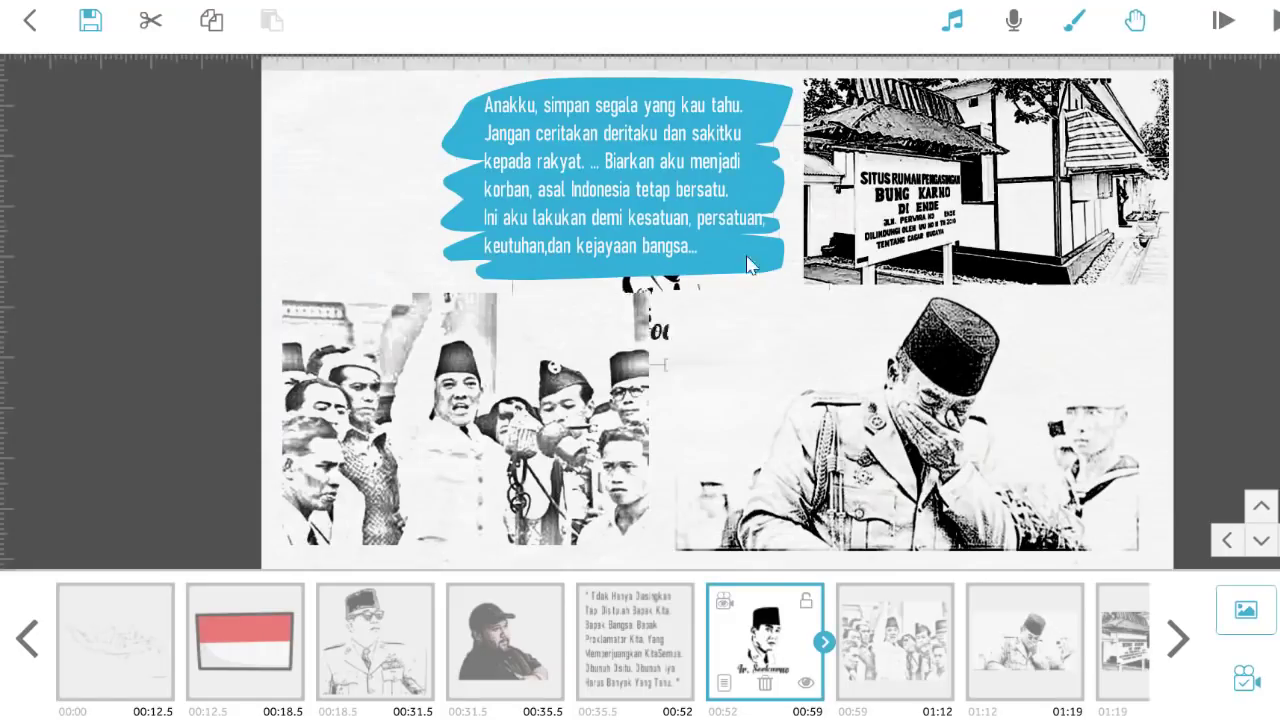
key(ctrl+z)
drag(329, 210, 345, 194)
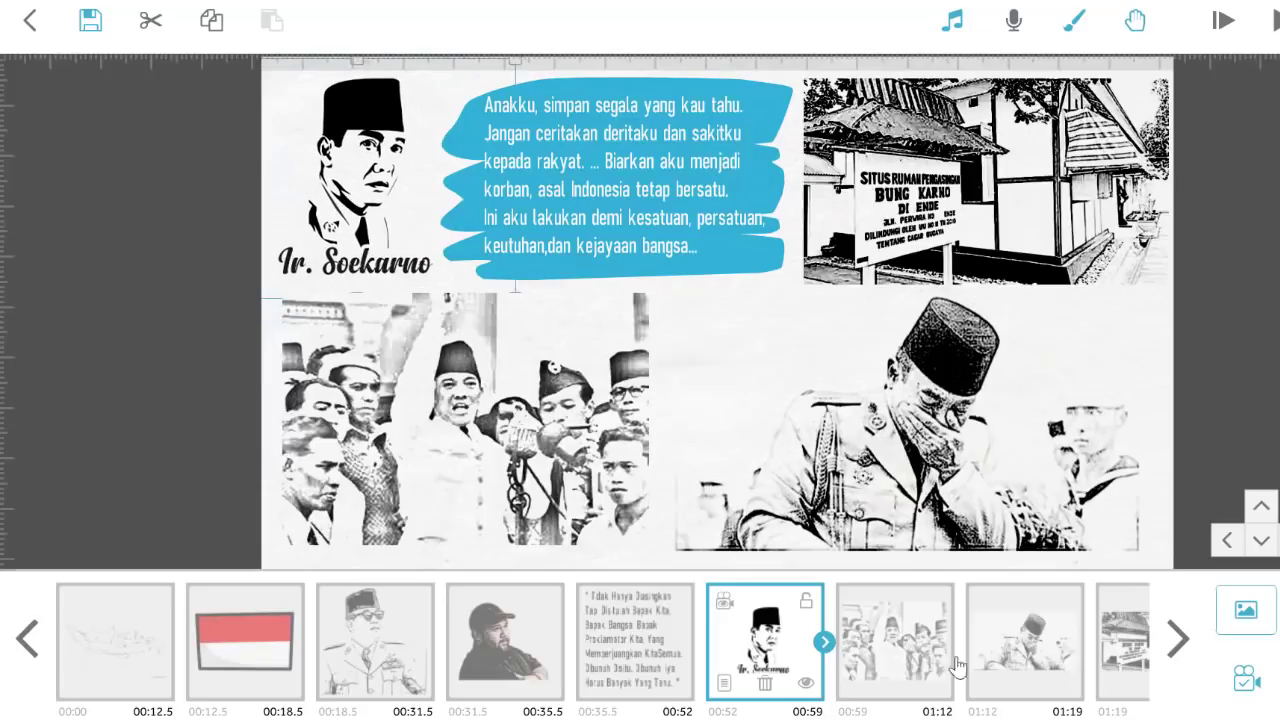
Position the Ir. Soekarno portrait in the empty area below the grey two-man sketch and clear its camera position.
click(888, 662)
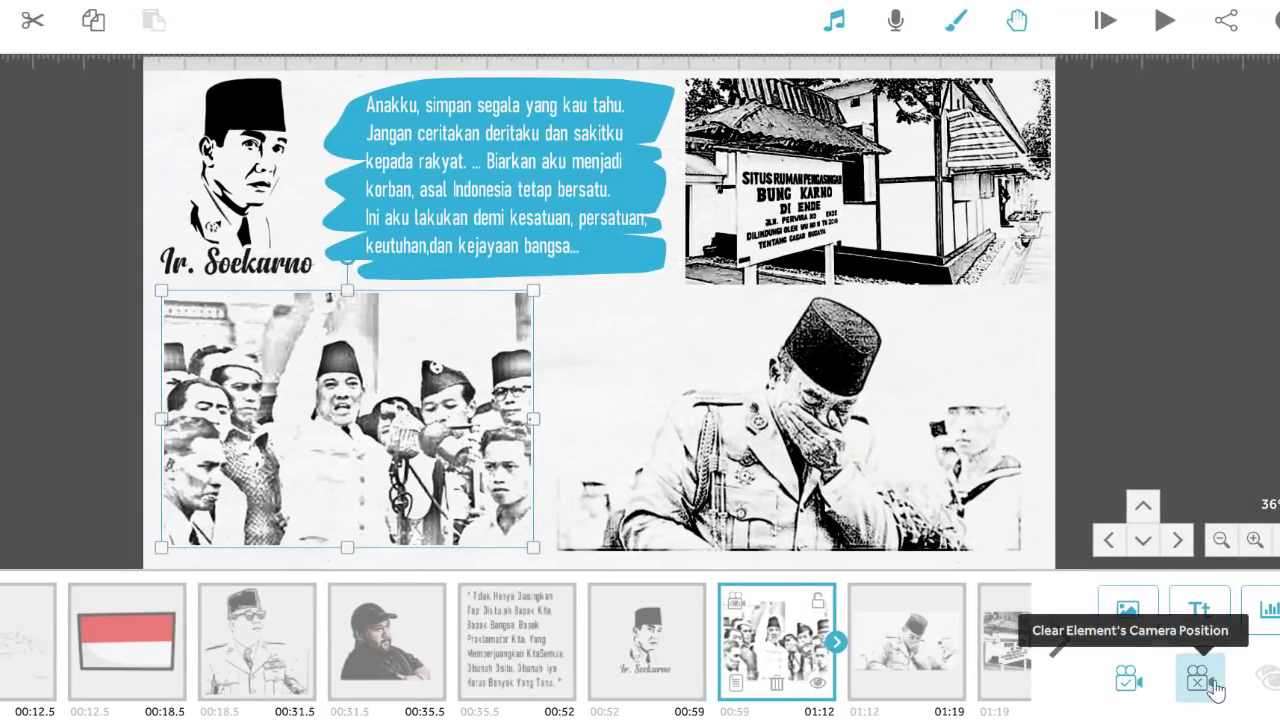
click(644, 590)
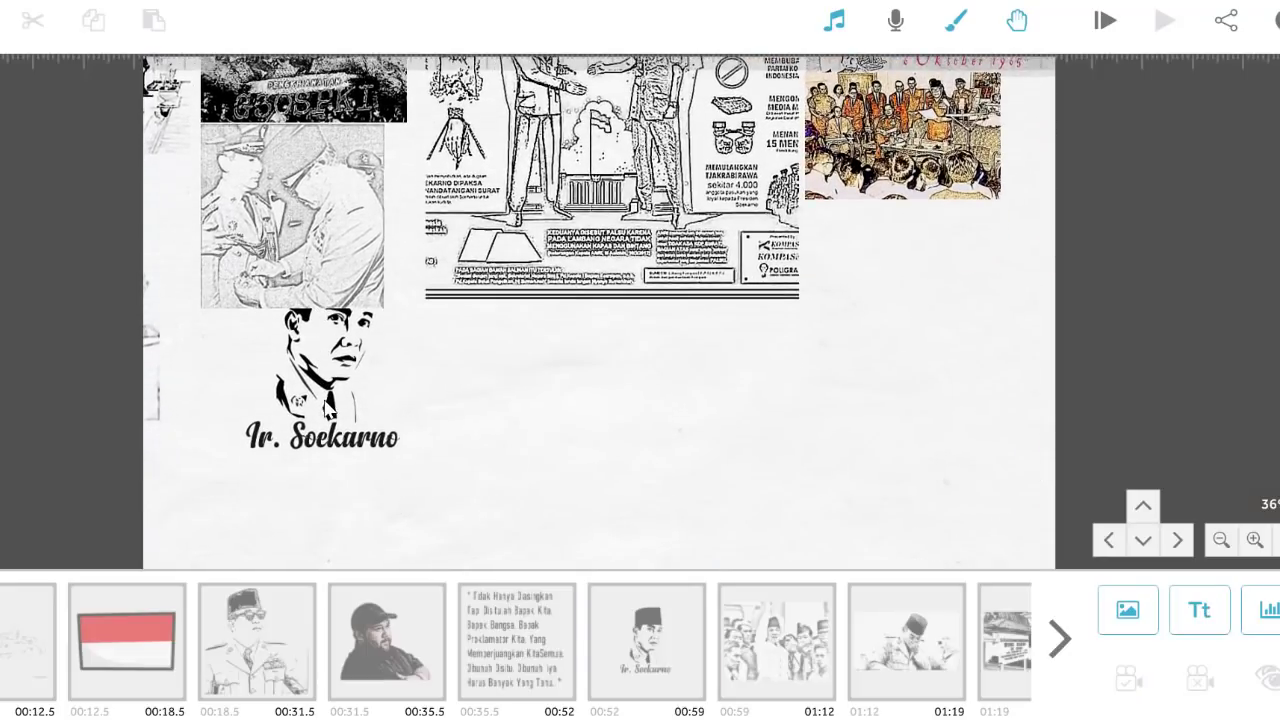
click(644, 590)
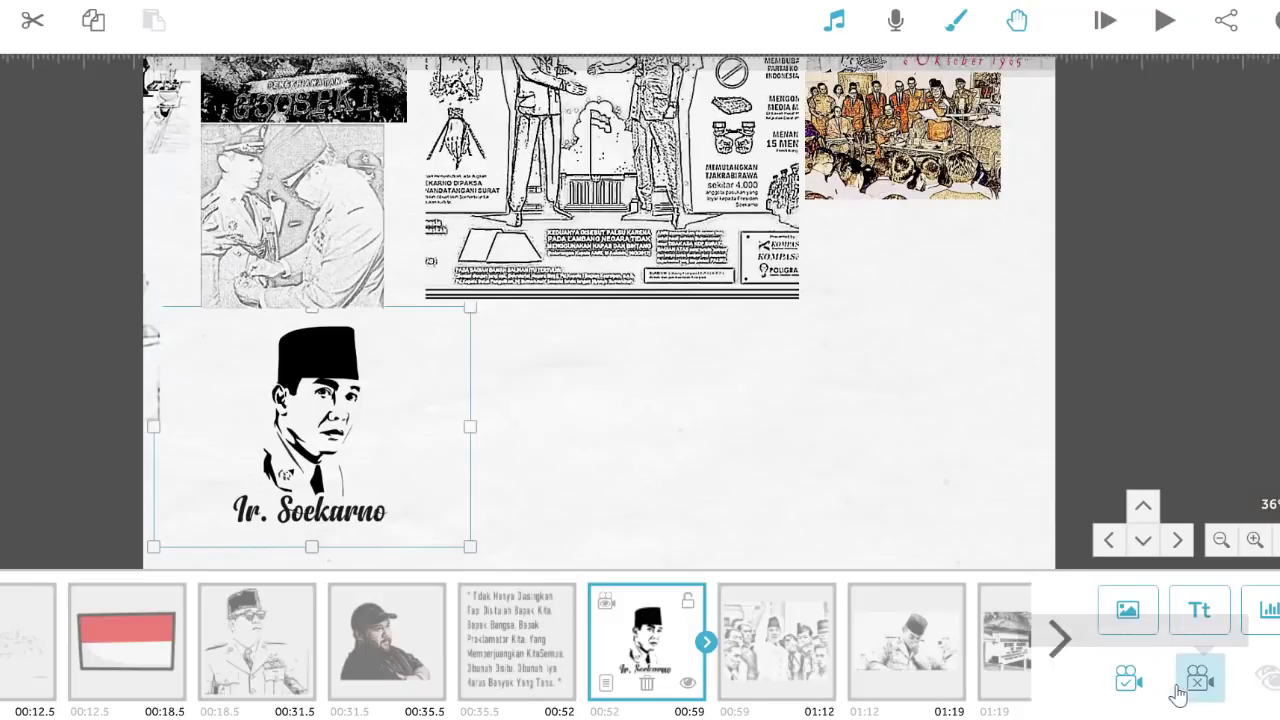
click(1204, 681)
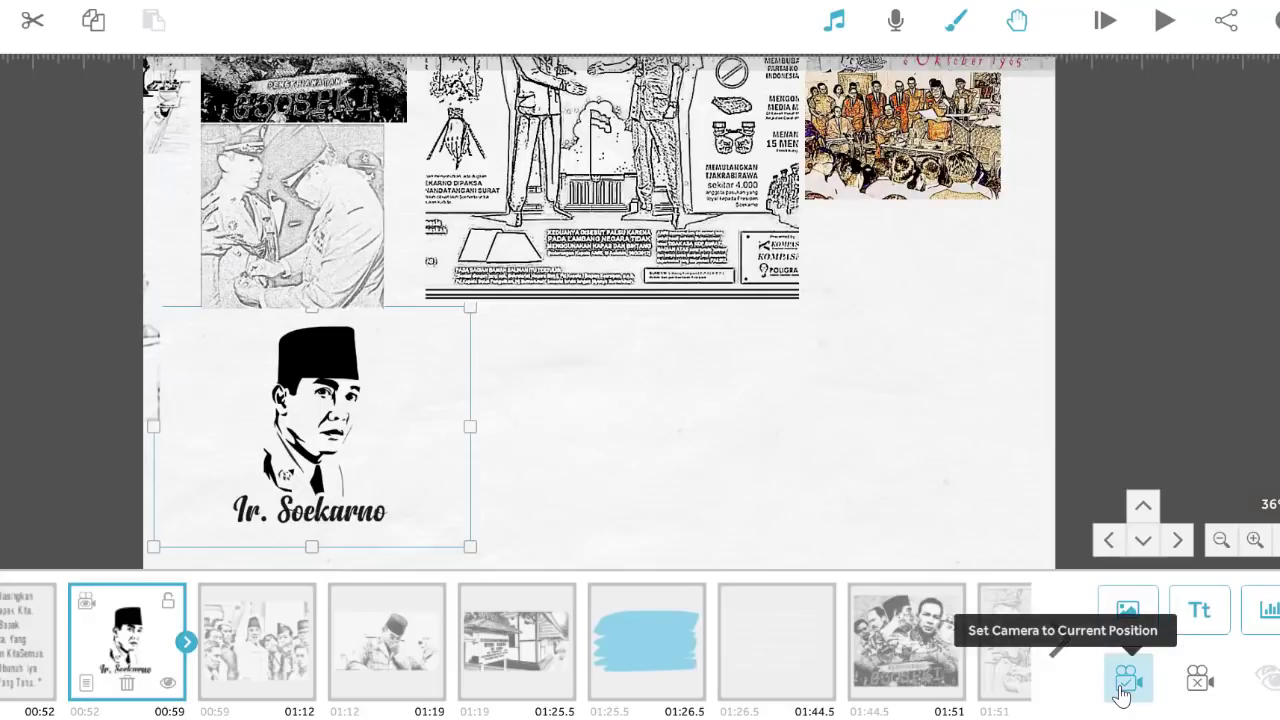
drag(308, 470, 283, 478)
click(670, 375)
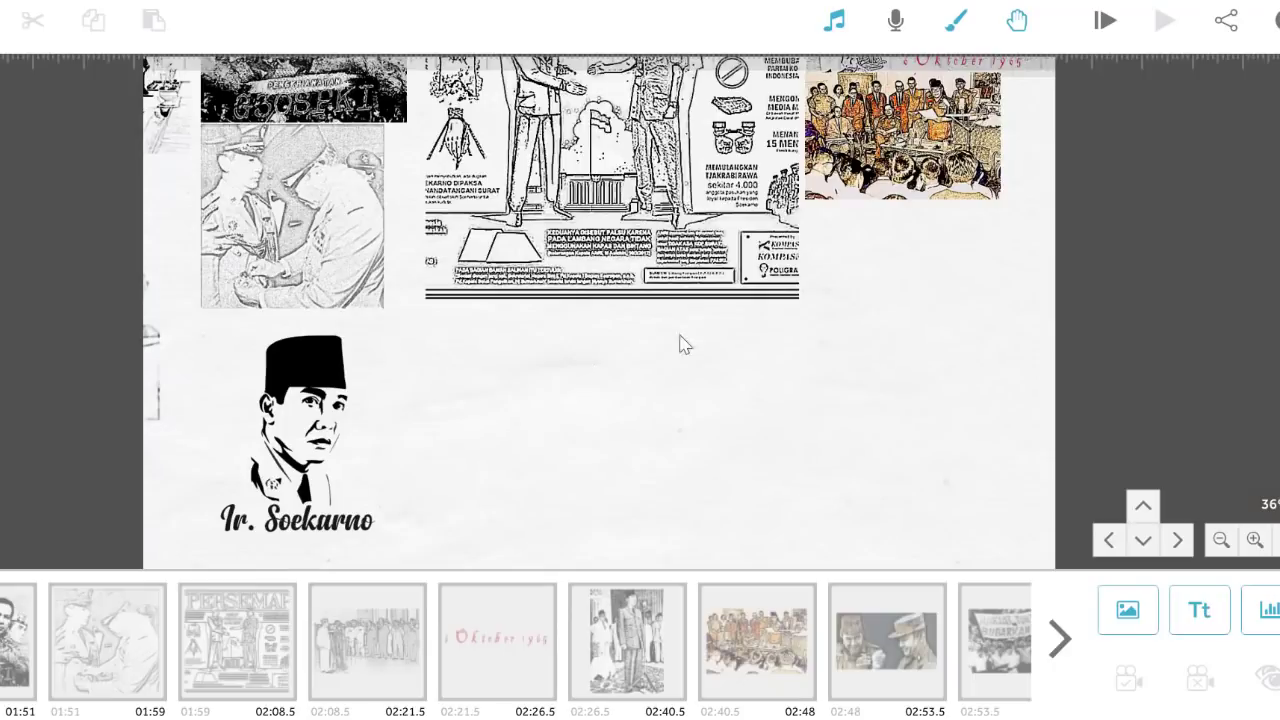
Open the scribe's sharing options, switch to YouTube Studio and review the upload's title, description, thumbnail, playlist, audience, paid promotion and tag details.
click(1228, 24)
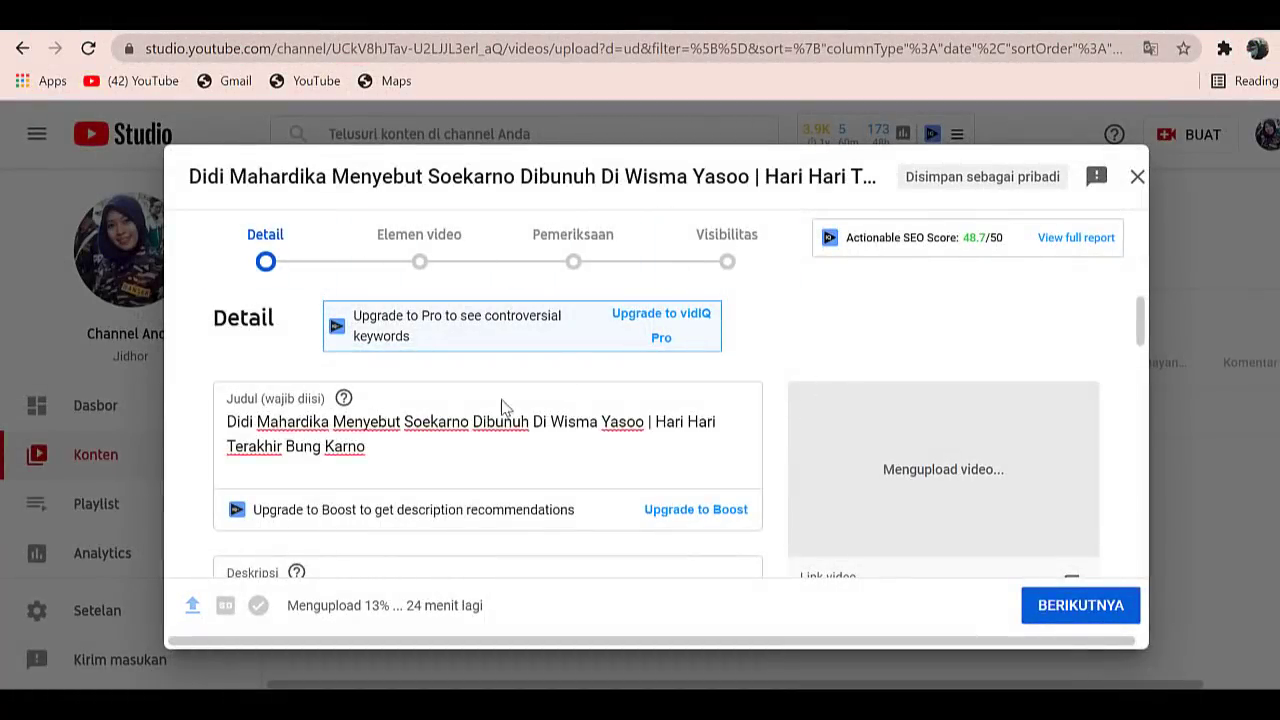
scroll(474, 421, down, 1)
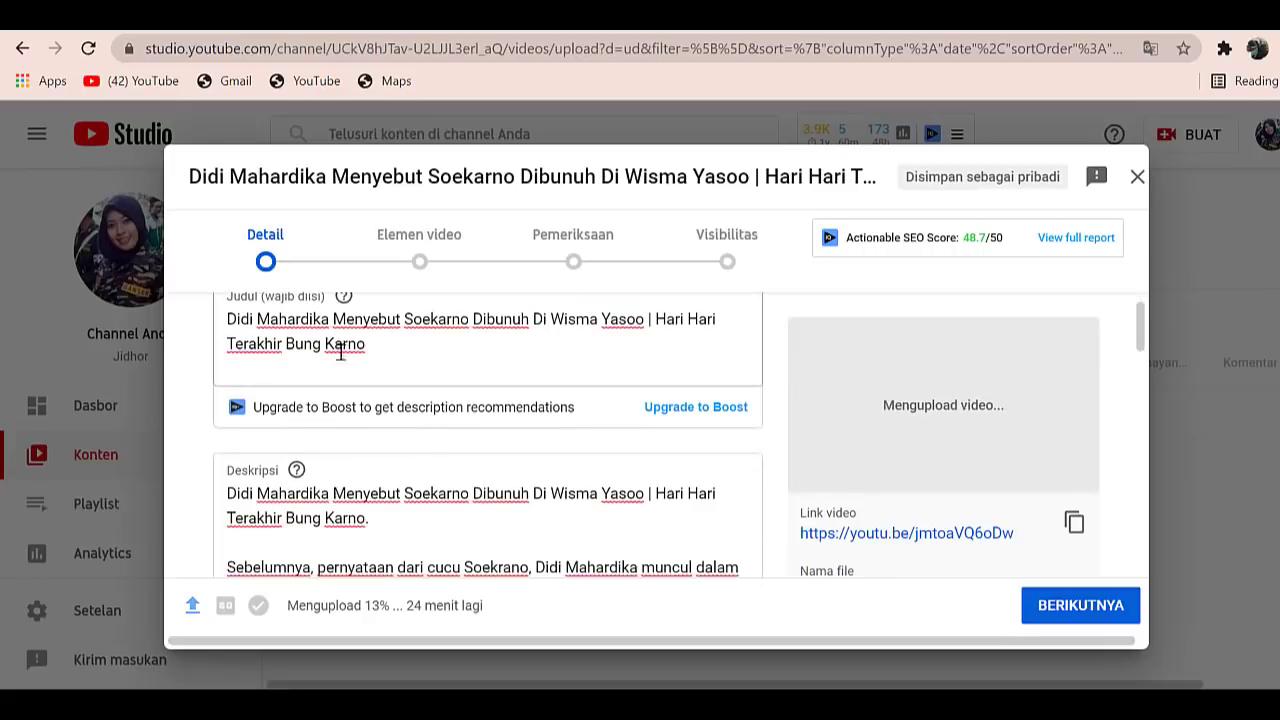
scroll(466, 432, down, 10)
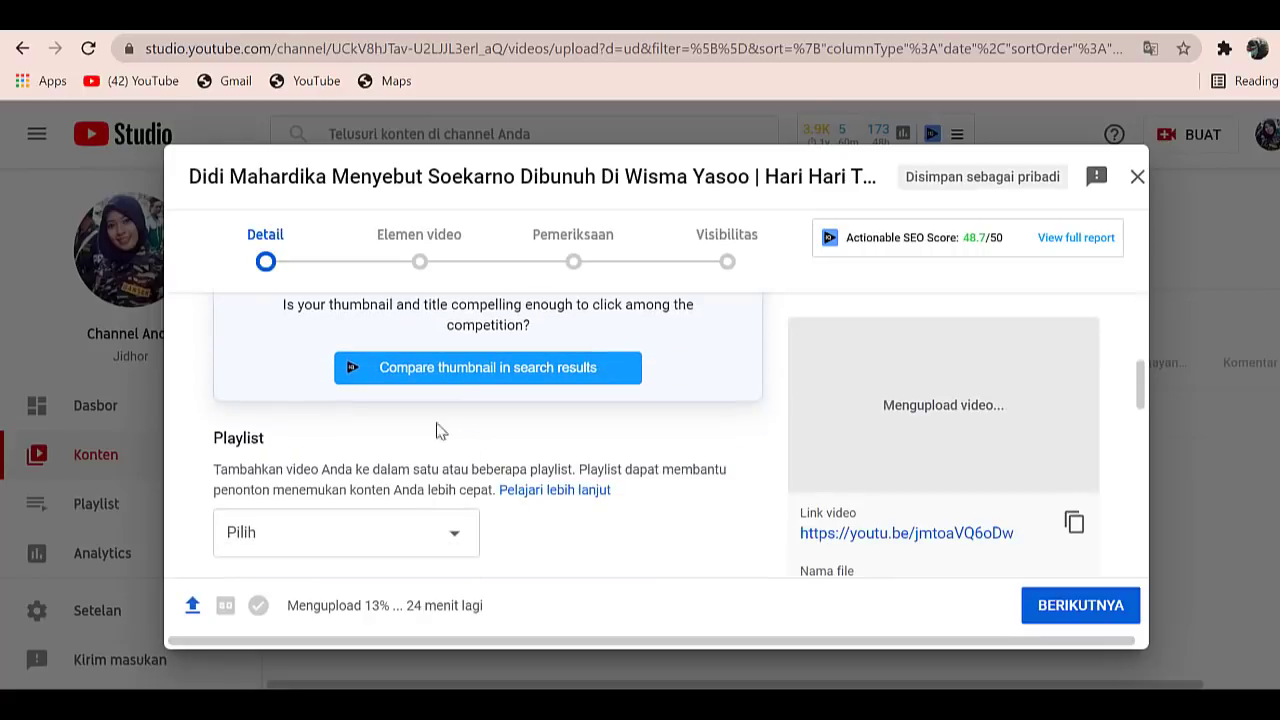
scroll(271, 357, up, 3)
scroll(310, 440, down, 3)
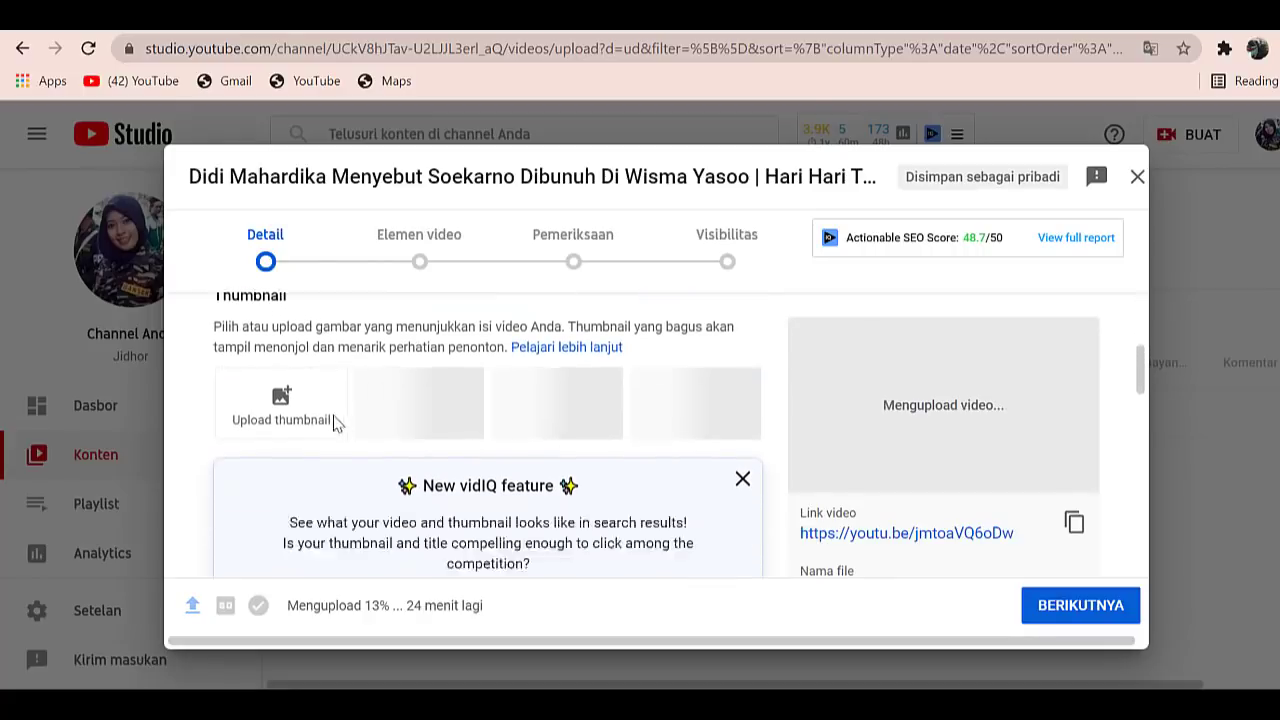
scroll(295, 467, down, 8)
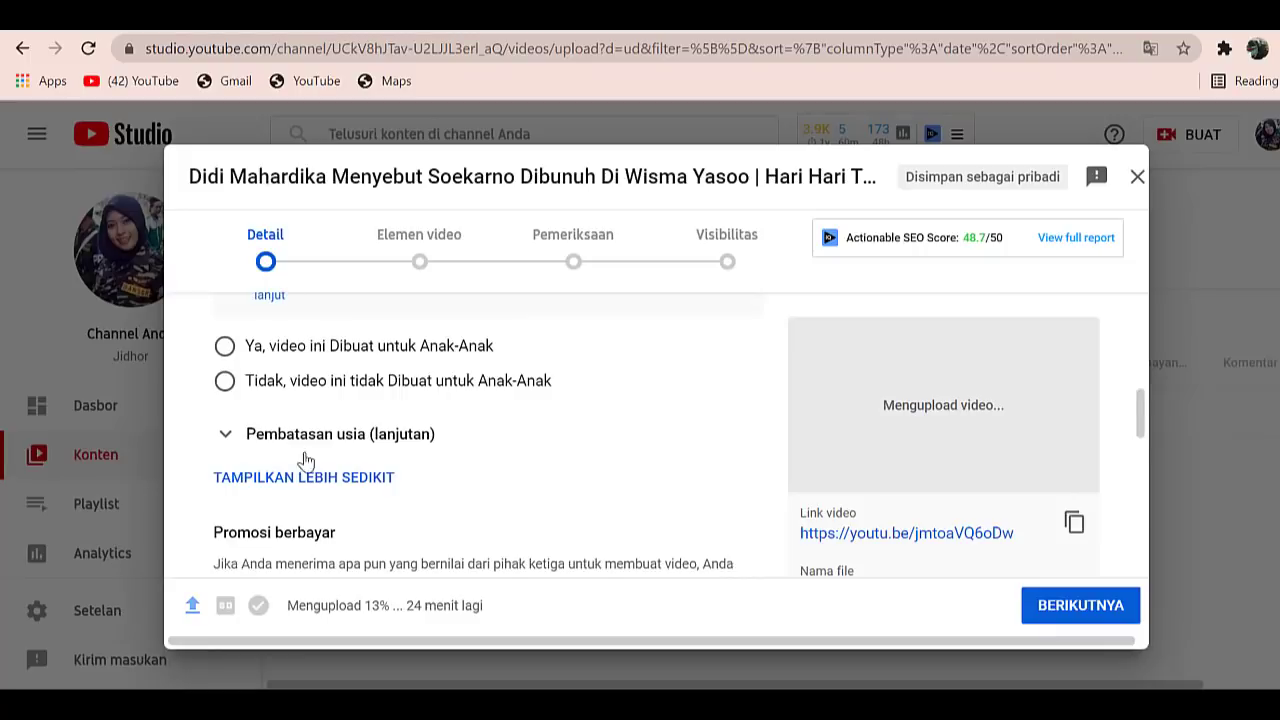
scroll(491, 357, down, 5)
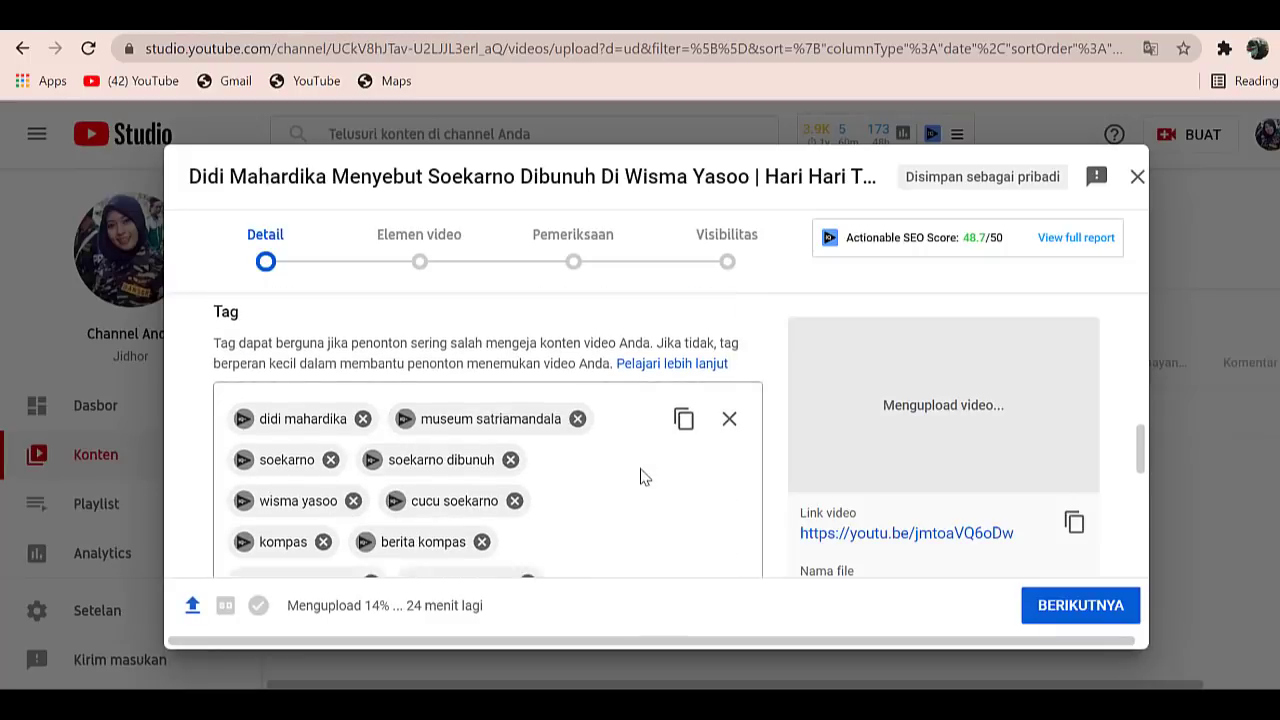
scroll(630, 460, up, 4)
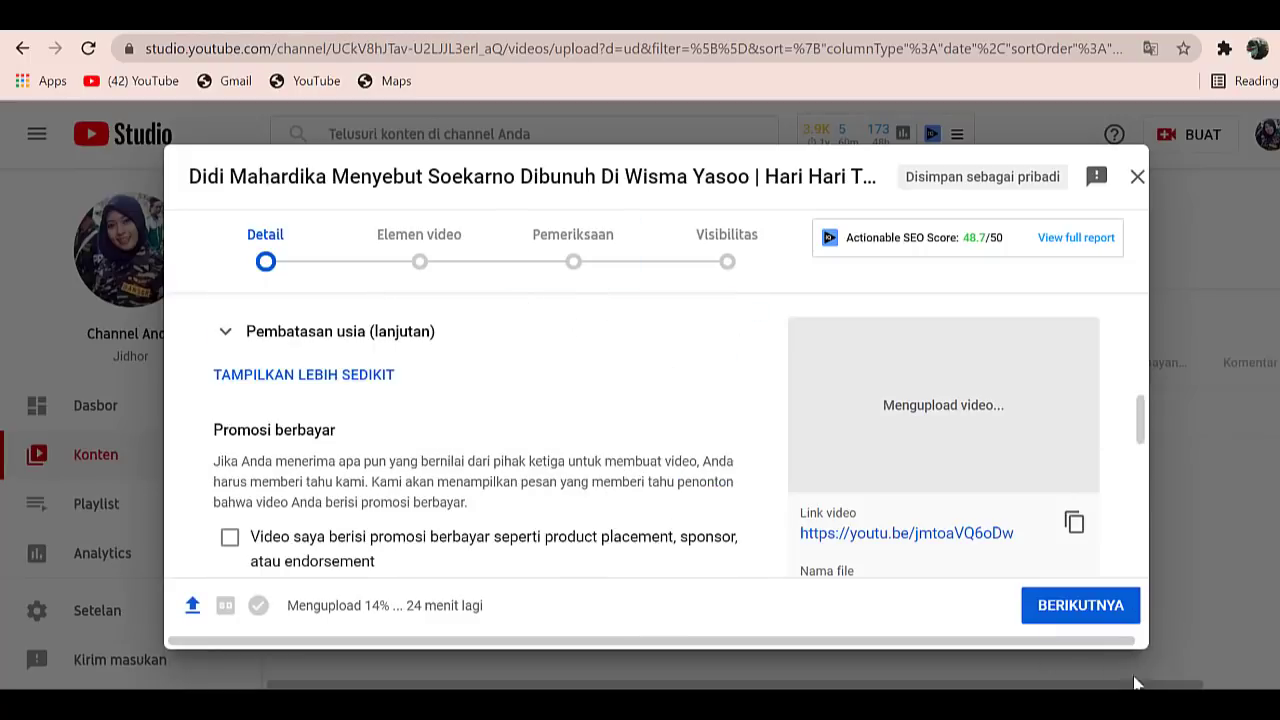